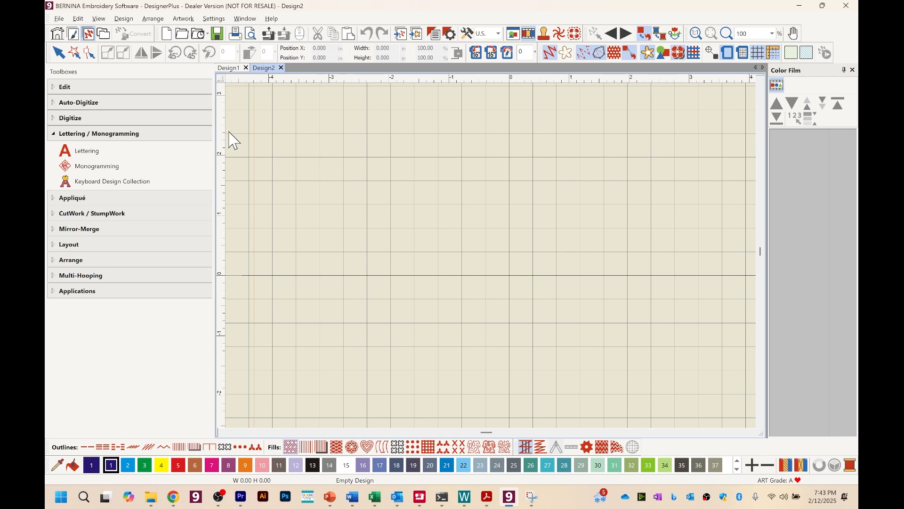
Add the letter D as a lettering object above and left of the design centre
{"action": "left_click", "coordinate": [118, 159]}
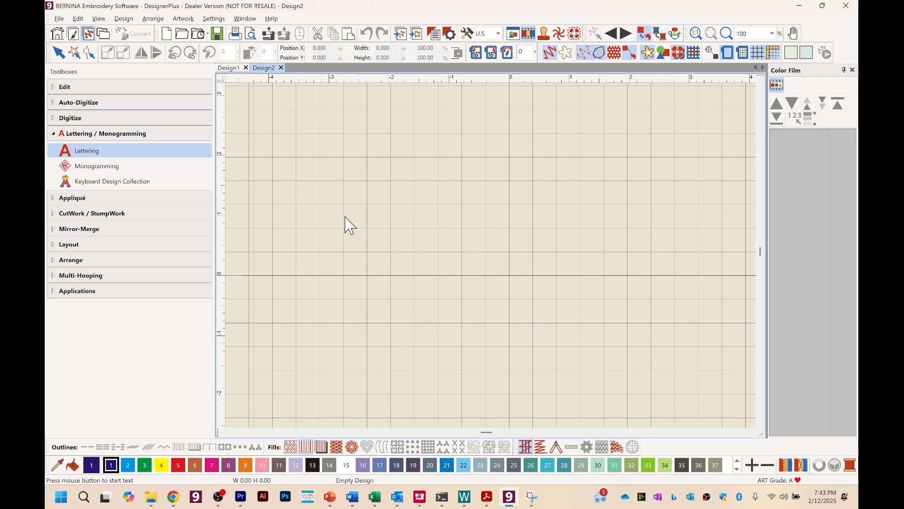
{"action": "left_click", "coordinate": [448, 231]}
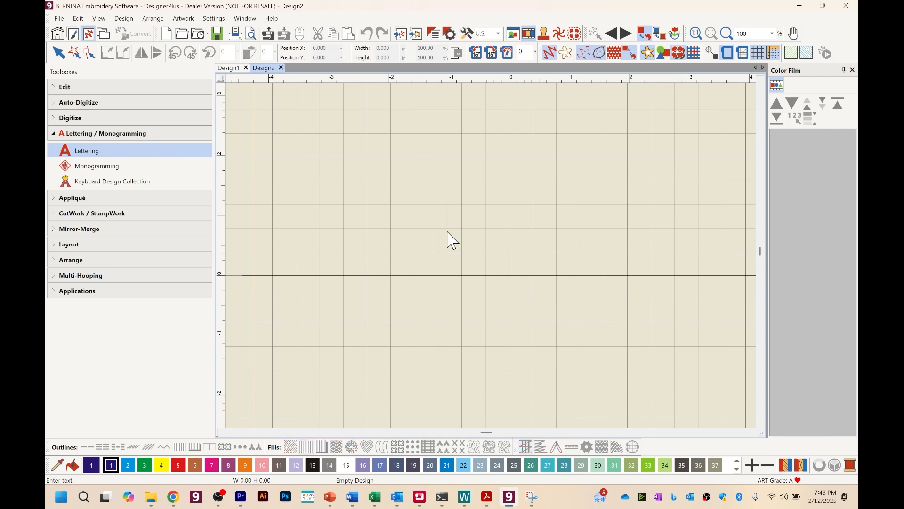
{"action": "type", "text": "D"}
{"action": "key", "text": "Return"}
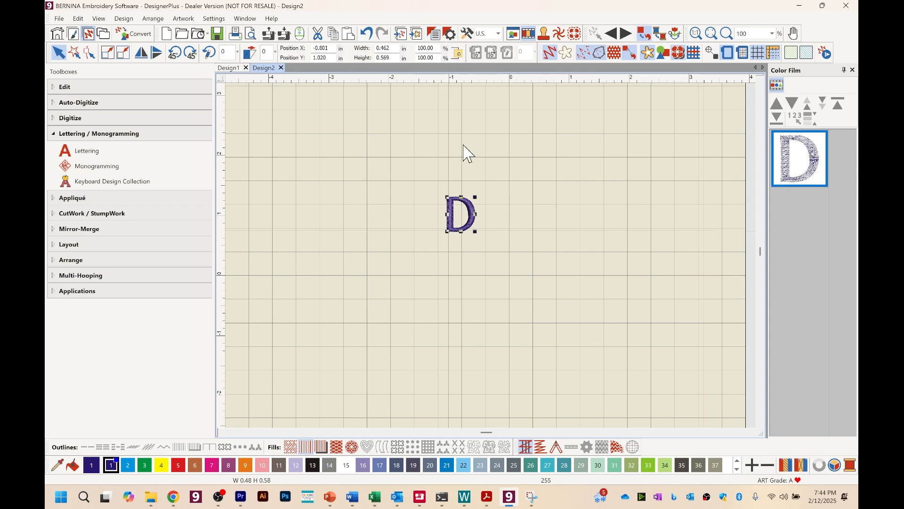
Change the font of the D lettering to Franklin Gothic Heavy in its object properties
{"action": "right_click", "coordinate": [473, 214]}
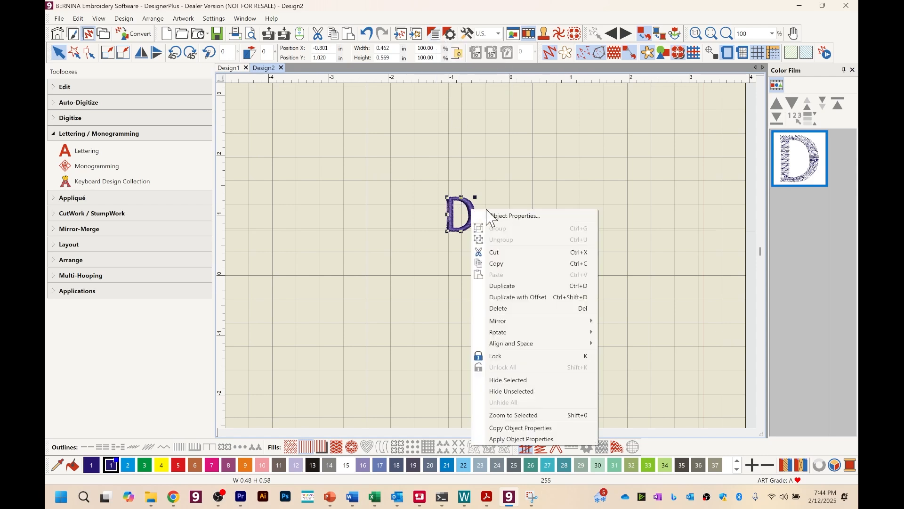
{"action": "left_click", "coordinate": [513, 216]}
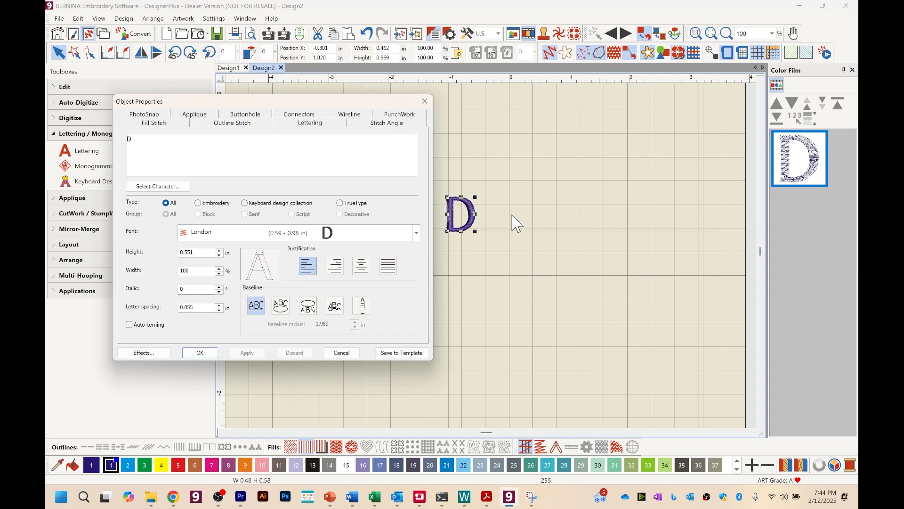
{"action": "left_click", "coordinate": [417, 233]}
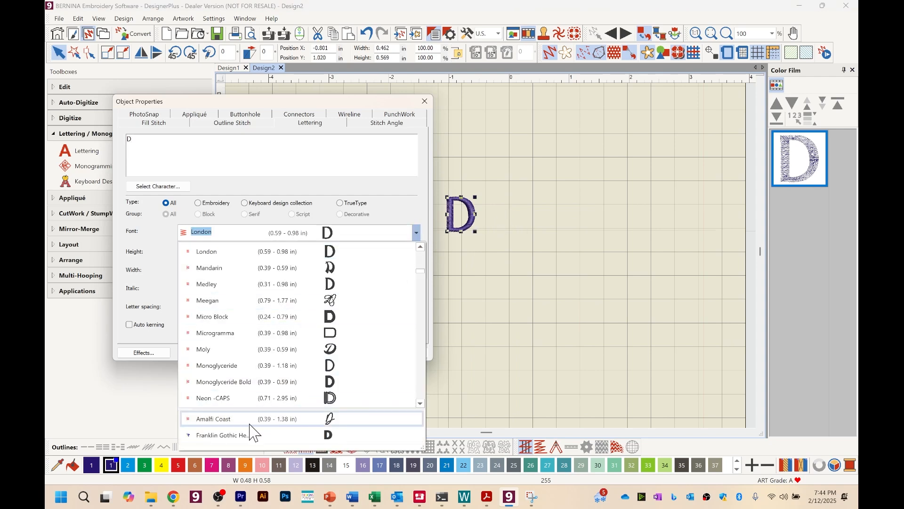
{"action": "left_click", "coordinate": [230, 436]}
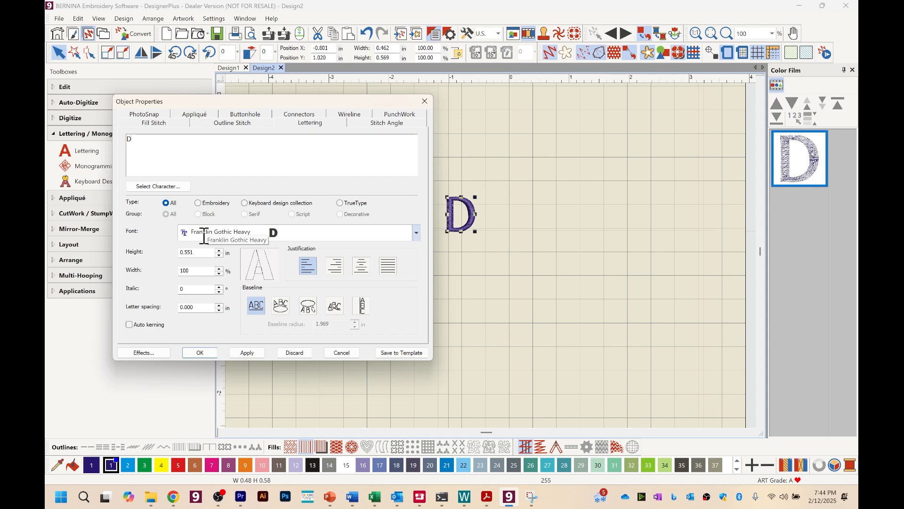
{"action": "left_click", "coordinate": [418, 234]}
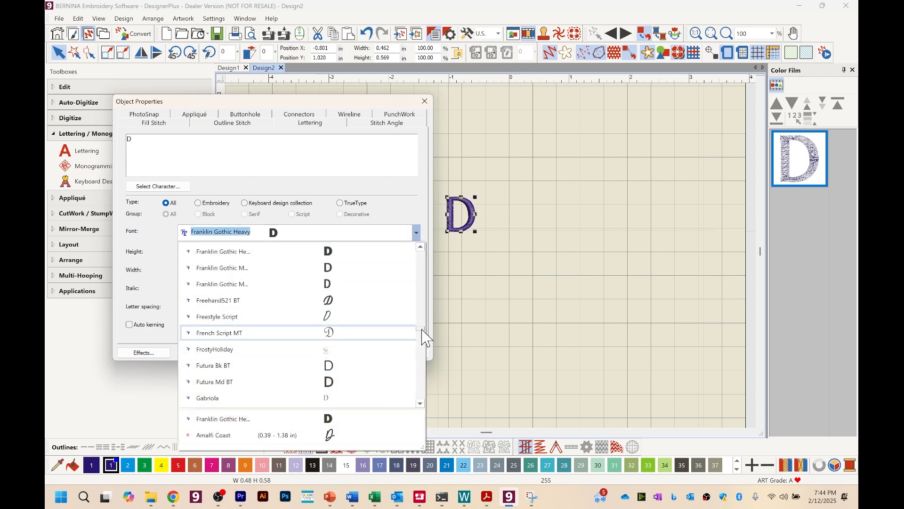
{"action": "mouse_move", "coordinate": [422, 329]}
{"action": "left_mouse_down"}
{"action": "mouse_move", "coordinate": [417, 220]}
{"action": "mouse_move", "coordinate": [416, 248]}
{"action": "left_mouse_up"}
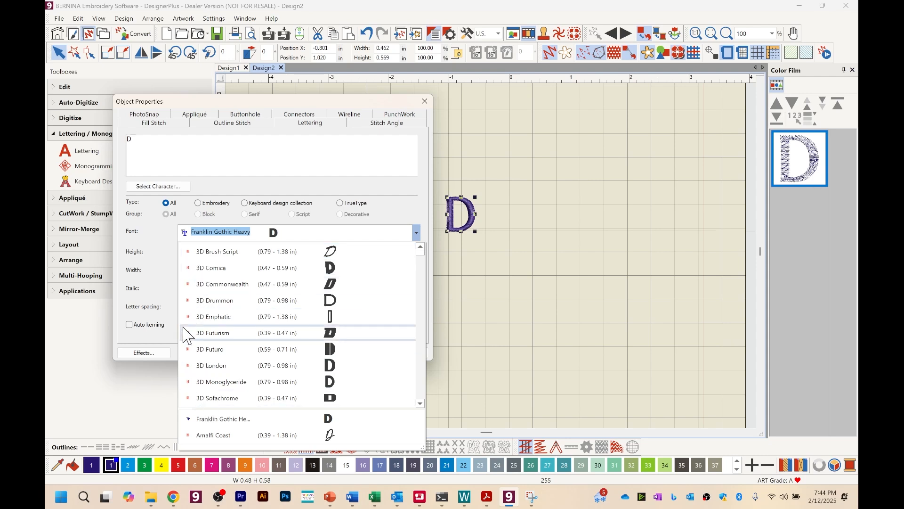
{"action": "scroll", "coordinate": [200, 398], "scroll_direction": "down", "scroll_amount": 10}
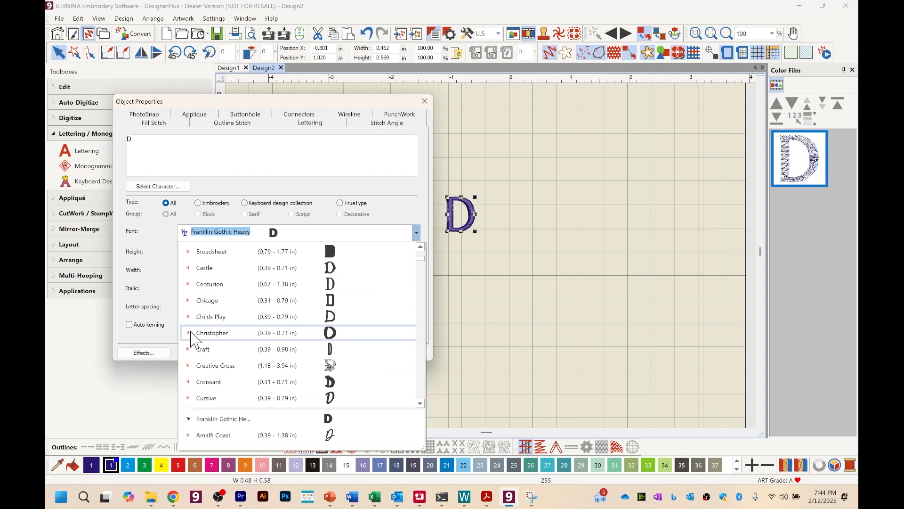
{"action": "left_click", "coordinate": [324, 176]}
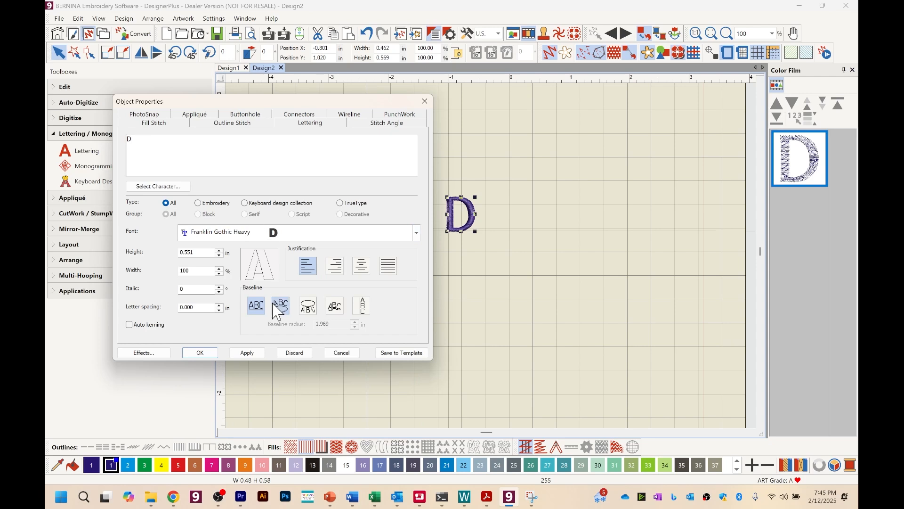
{"action": "left_click", "coordinate": [210, 356]}
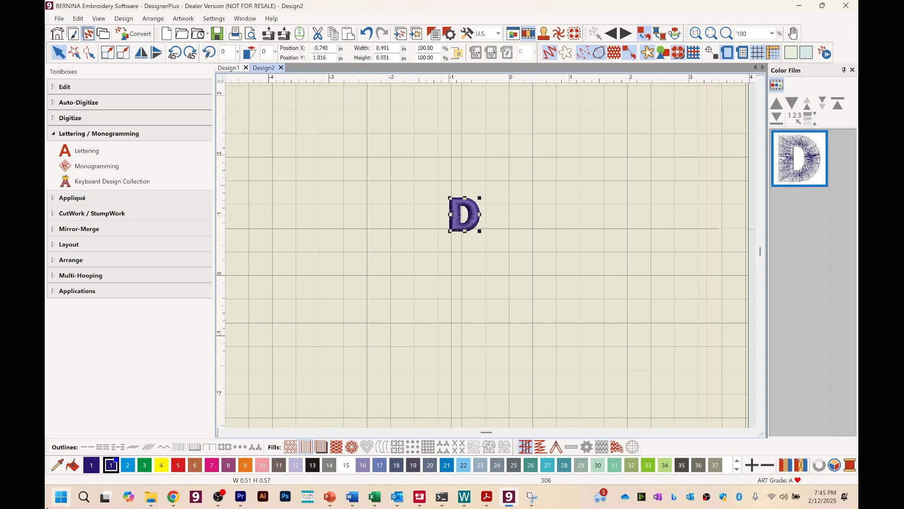
Launch the MouseHighlight app through a system search for "mouse" and minimize its settings window
{"action": "left_click", "coordinate": [83, 496]}
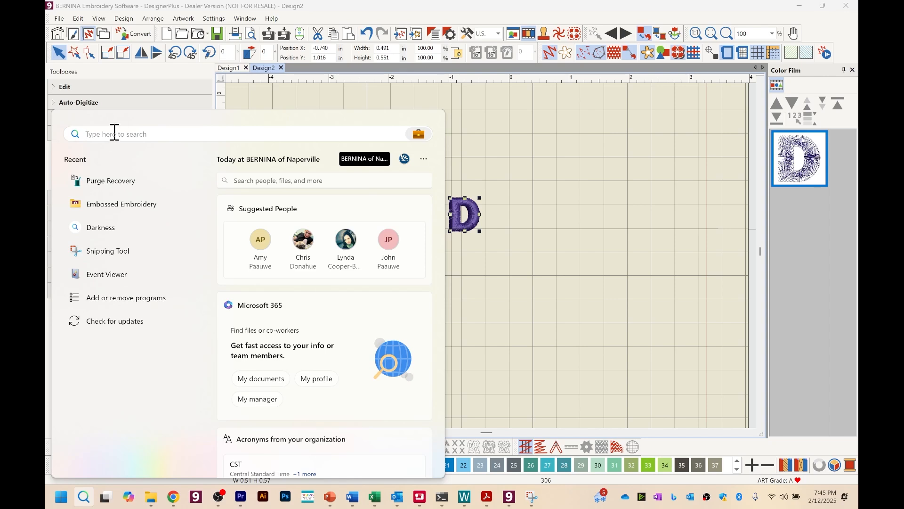
{"action": "type", "text": "mouse"}
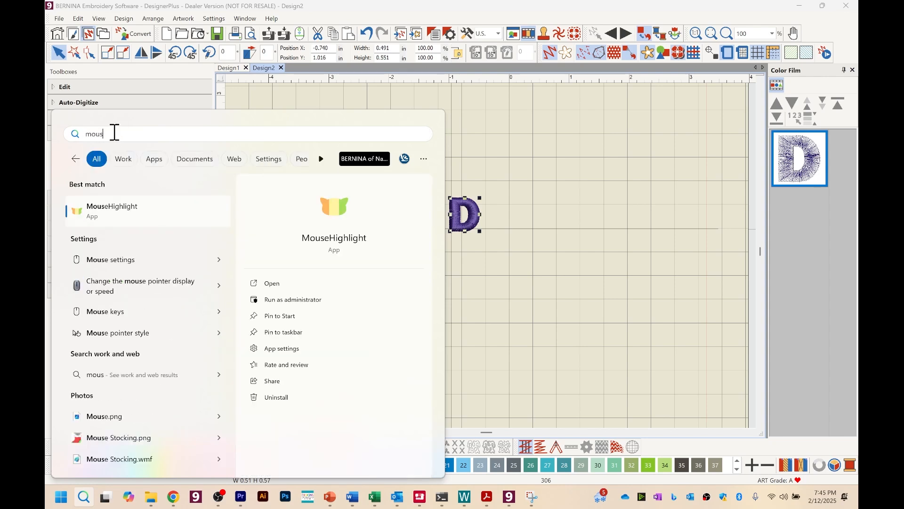
{"action": "left_click", "coordinate": [111, 208]}
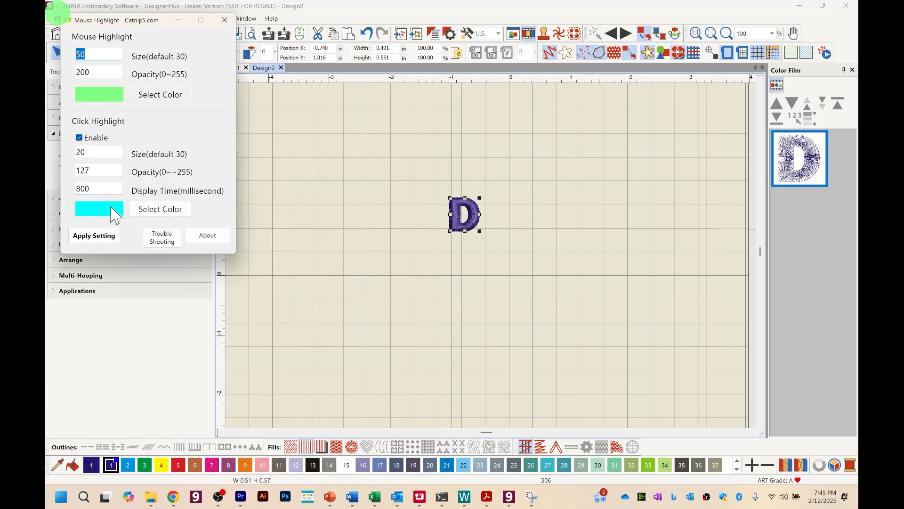
{"action": "left_click", "coordinate": [184, 20]}
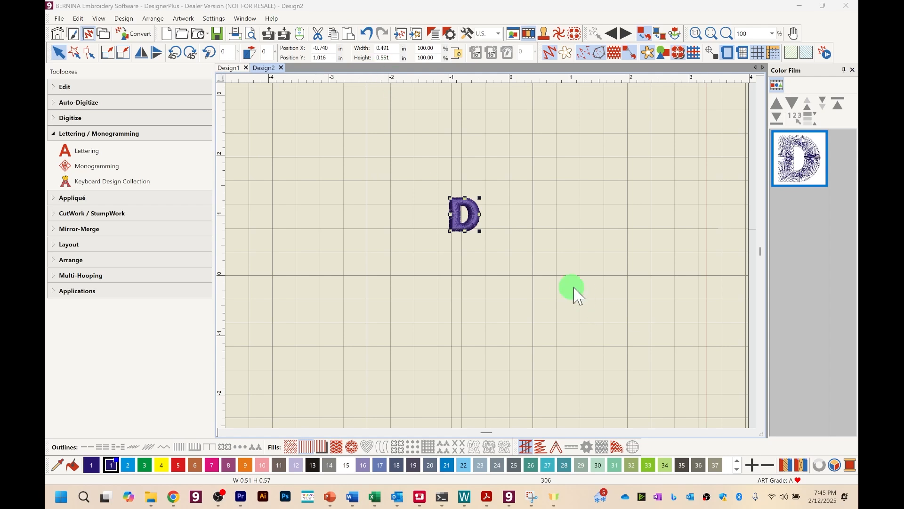
Turn off the realistic artistic view to display the letter D as plain stitches
{"action": "left_click", "coordinate": [653, 276]}
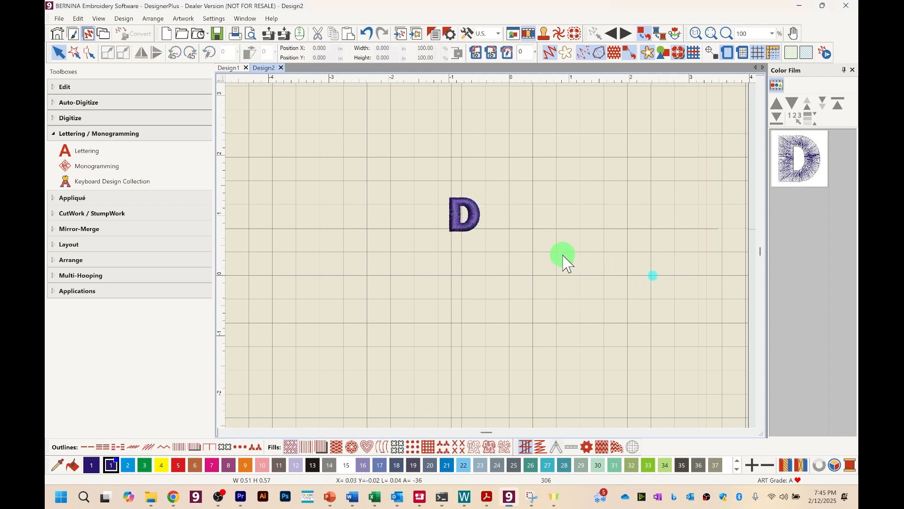
{"action": "left_click", "coordinate": [456, 214]}
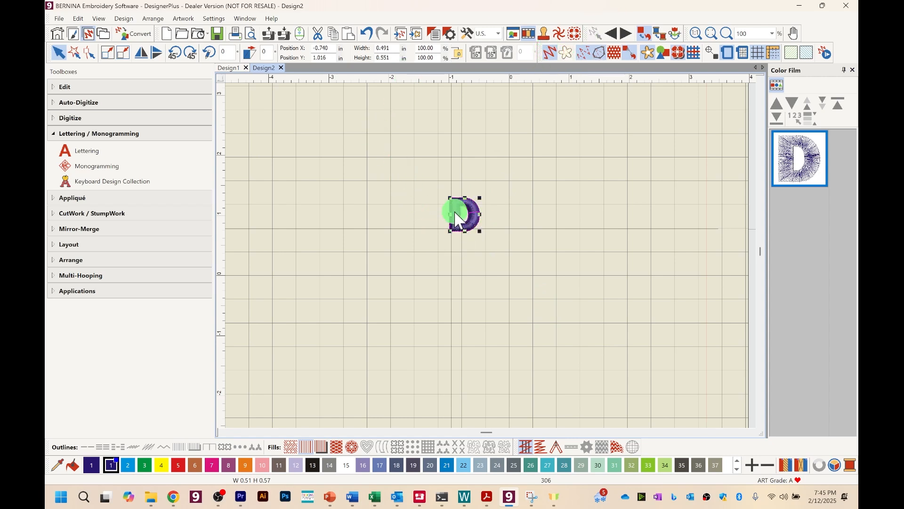
{"action": "scroll", "coordinate": [470, 238], "scroll_direction": "up", "scroll_amount": 1}
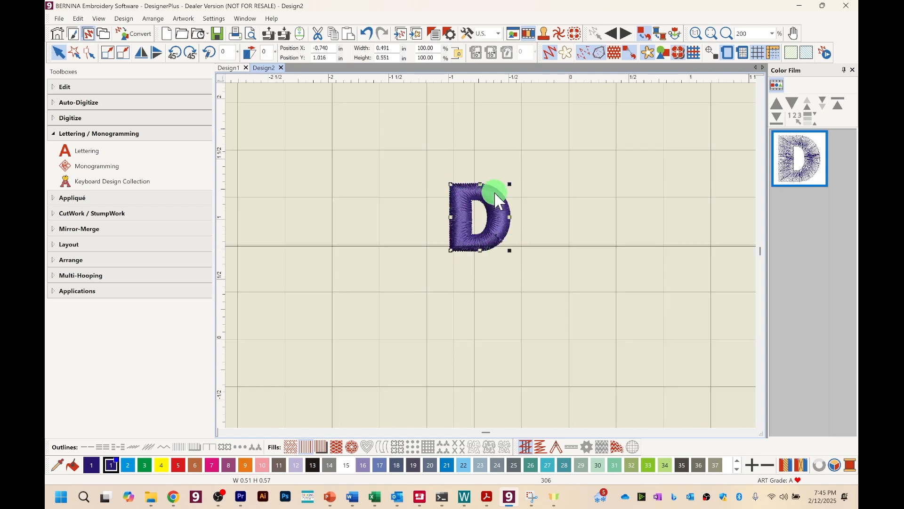
{"action": "left_click", "coordinate": [551, 56]}
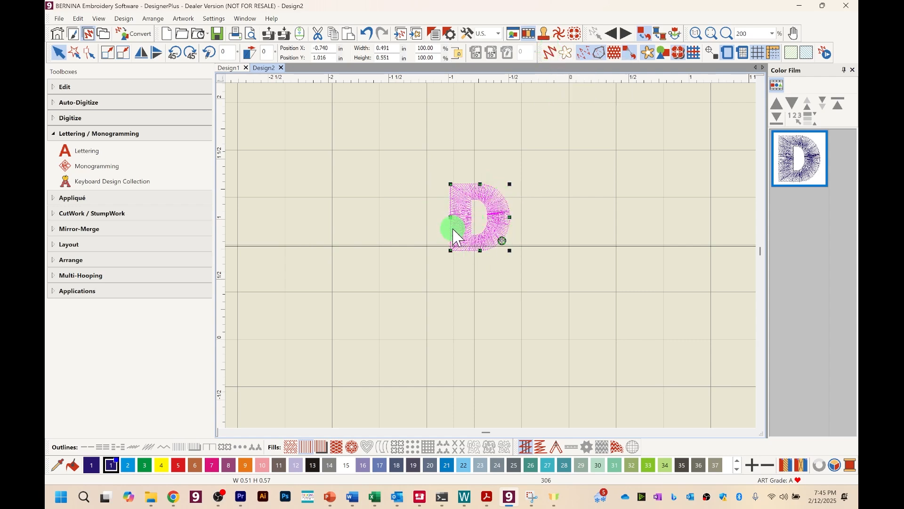
{"action": "left_click", "coordinate": [384, 215]}
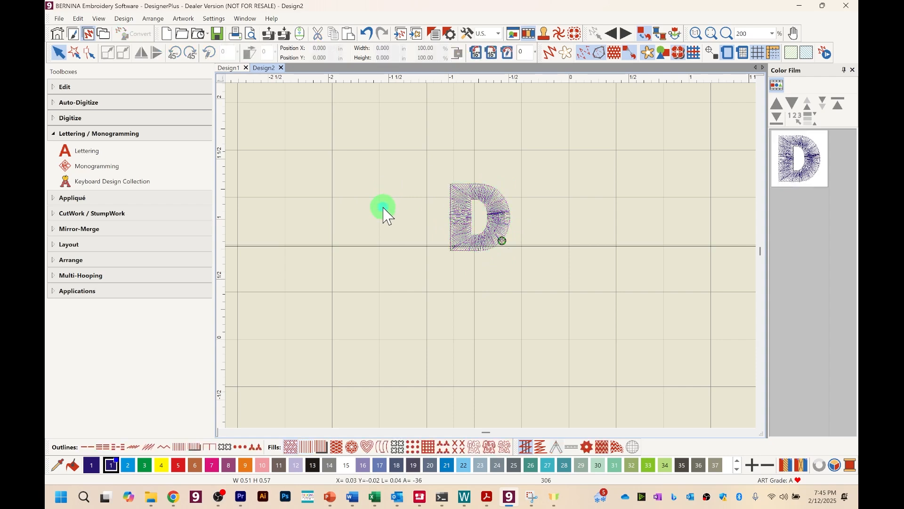
Set the width of the D lettering to 3.5 in with its proportions kept
{"action": "left_click", "coordinate": [466, 219]}
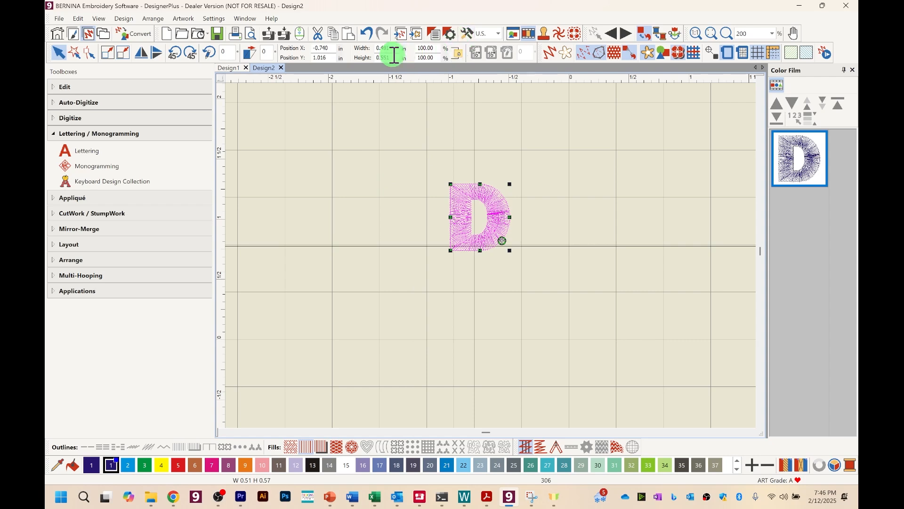
{"action": "left_click_drag", "start_coordinate": [395, 47], "coordinate": [372, 45]}
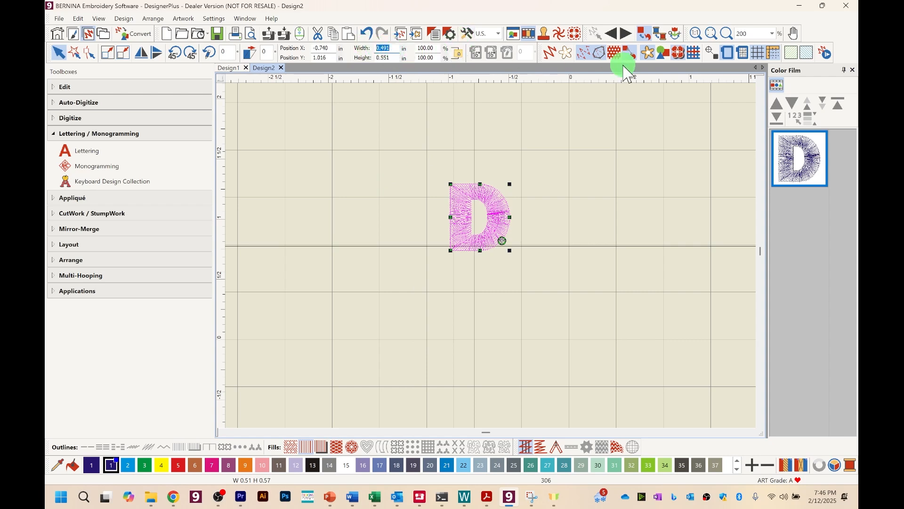
{"action": "type", "text": "3.5"}
{"action": "key", "text": "Return"}
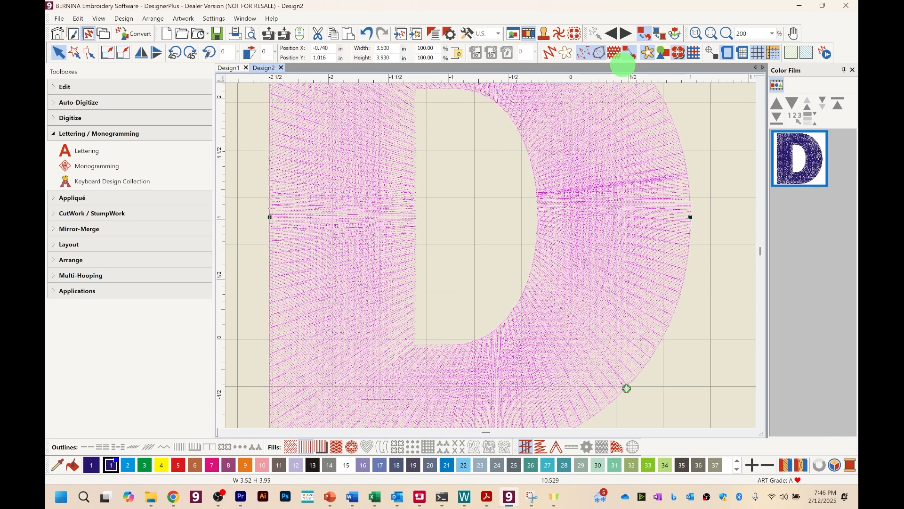
{"action": "left_click", "coordinate": [712, 33]}
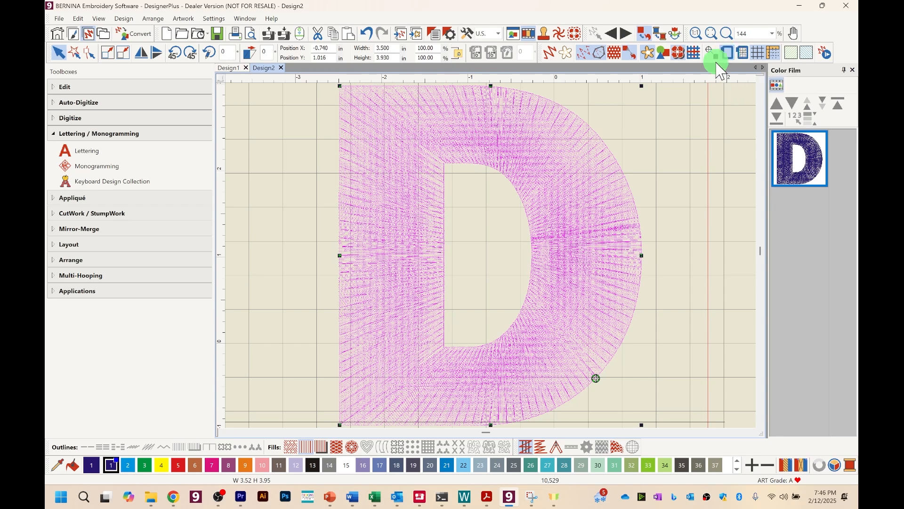
Configure the hoop as BERNINA Medium Clamp 8.5" x 8.5" with automatic centering
{"action": "right_click", "coordinate": [729, 56]}
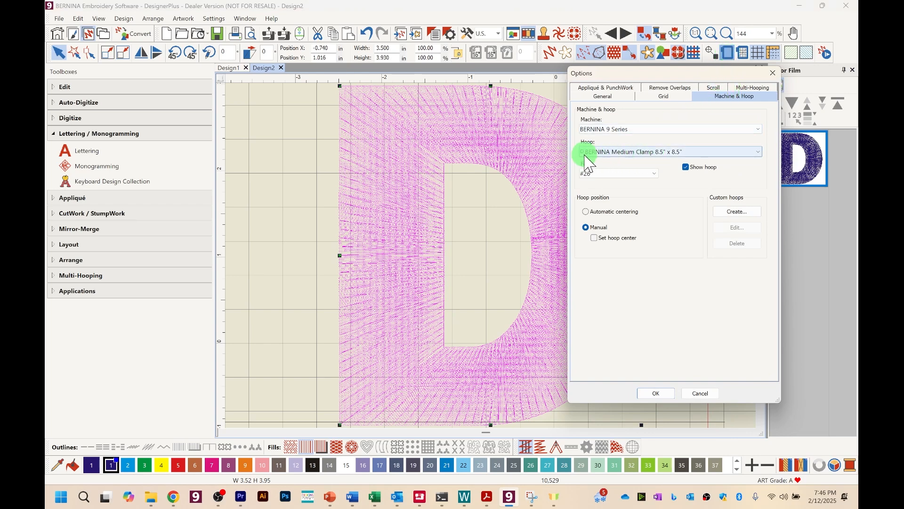
{"action": "left_click", "coordinate": [641, 151]}
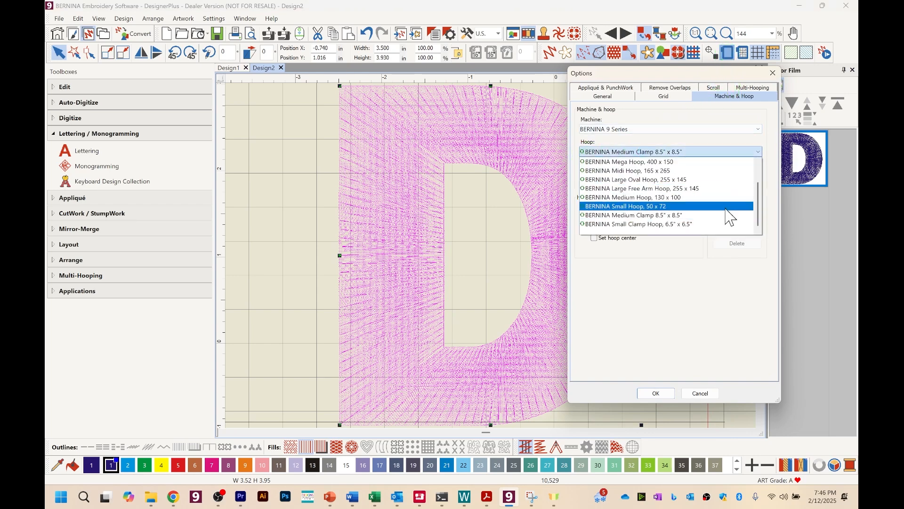
{"action": "left_click", "coordinate": [711, 215]}
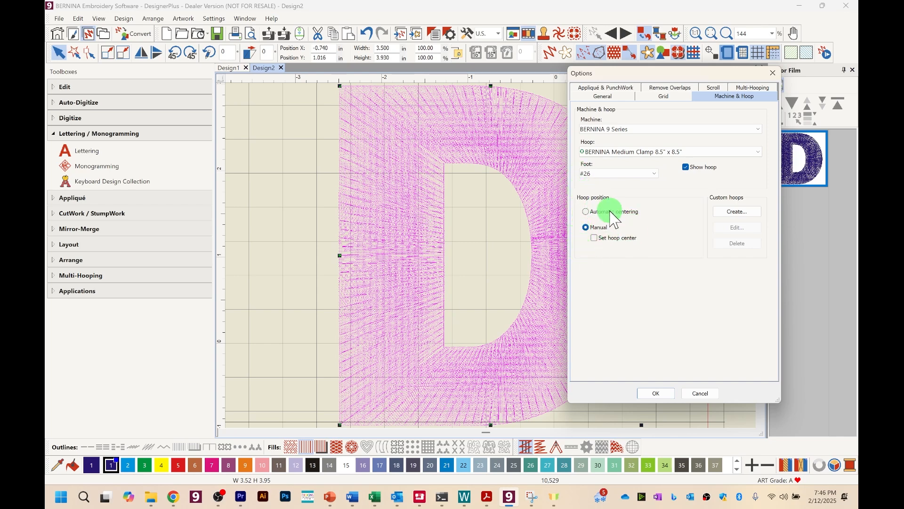
{"action": "left_click", "coordinate": [585, 212]}
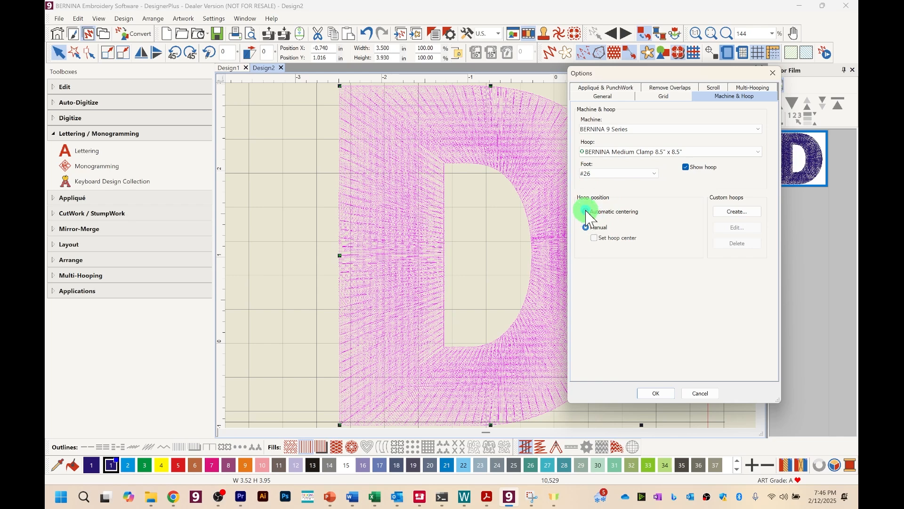
{"action": "left_click", "coordinate": [660, 393]}
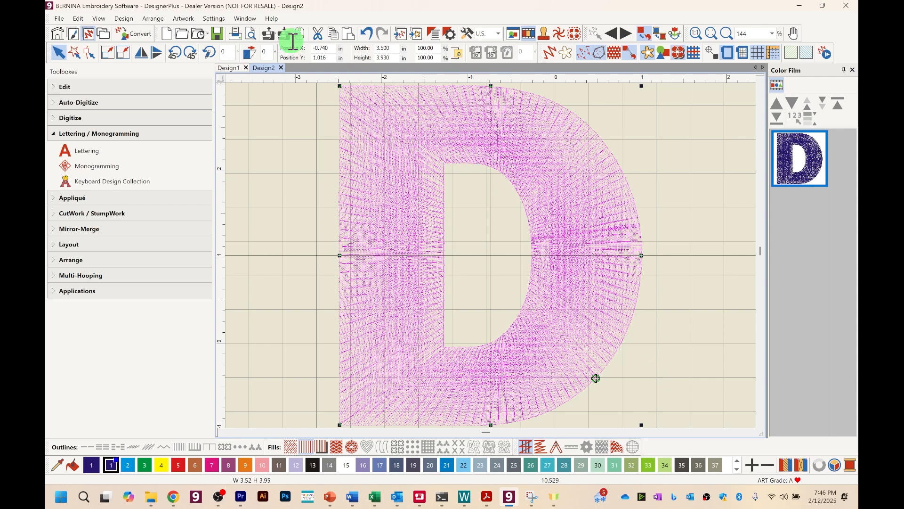
Review the Auto Start and End settings and accept them with Start position and End position both unchecked
{"action": "left_click", "coordinate": [123, 21]}
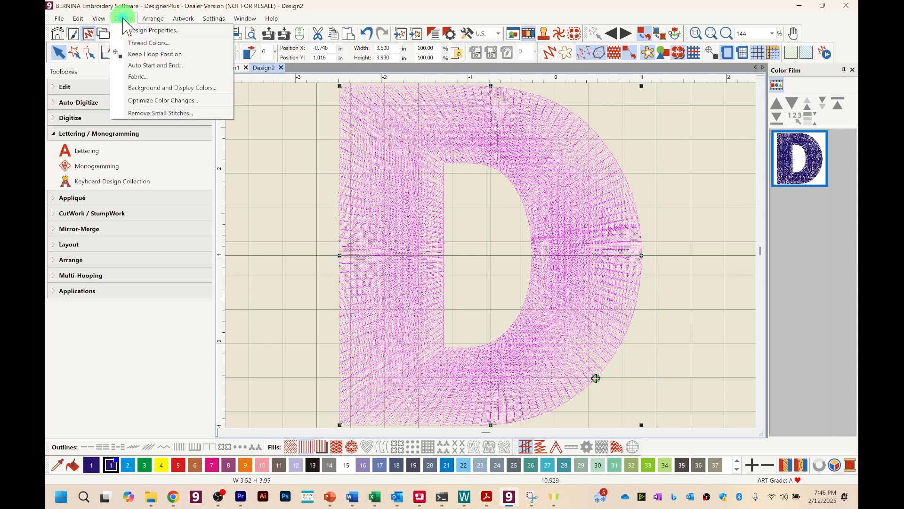
{"action": "left_click", "coordinate": [141, 66]}
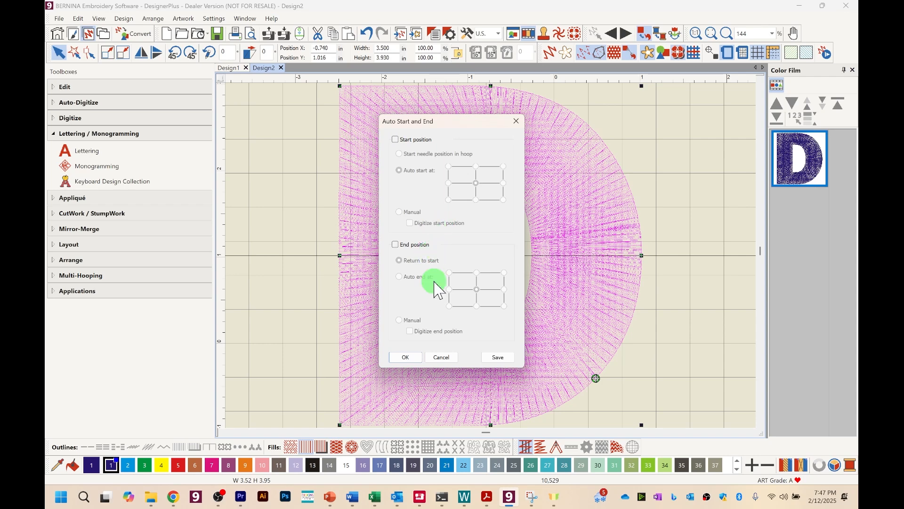
{"action": "left_click", "coordinate": [402, 359]}
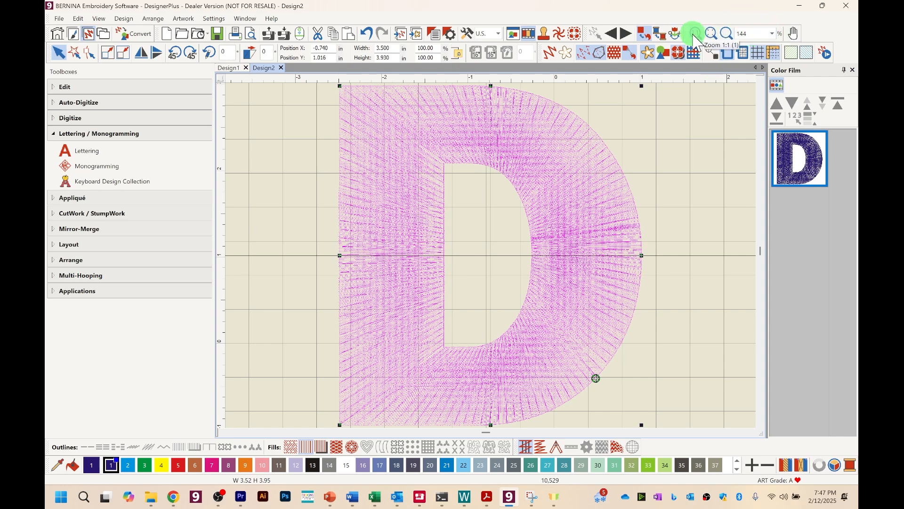
{"action": "left_click", "coordinate": [775, 33]}
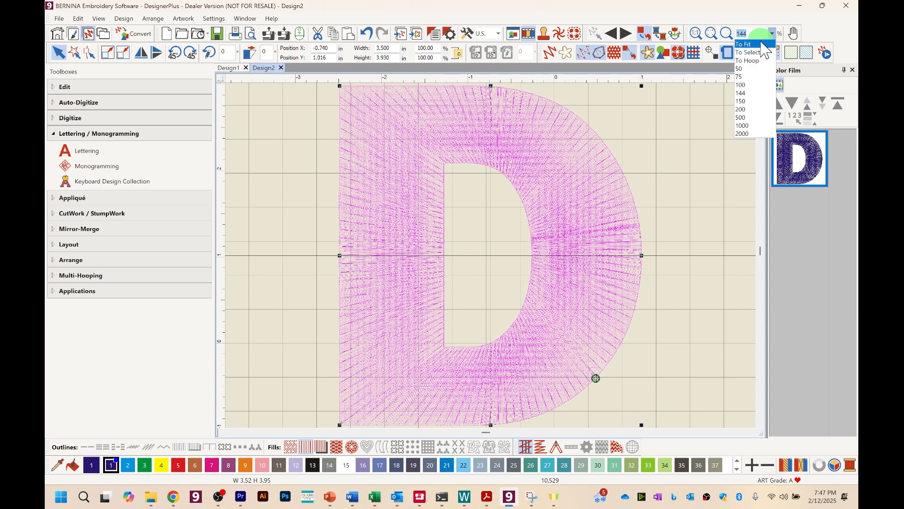
{"action": "left_click", "coordinate": [754, 61]}
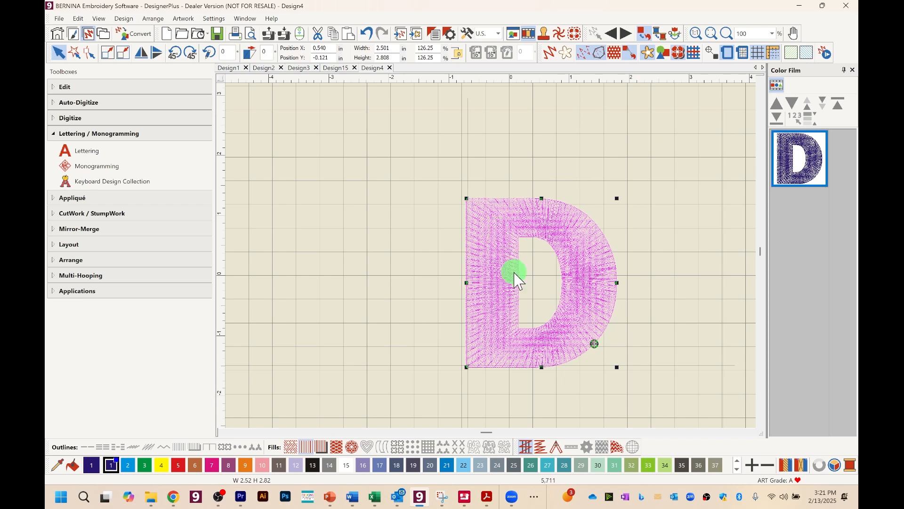
Change the D lettering's fill to Raised Satin and break the lettering apart
{"action": "left_click", "coordinate": [293, 447]}
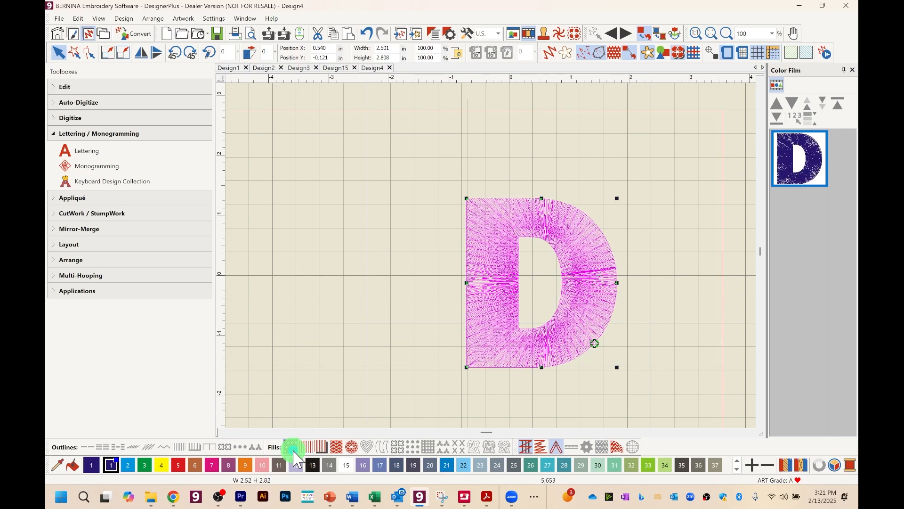
{"action": "left_click", "coordinate": [320, 448]}
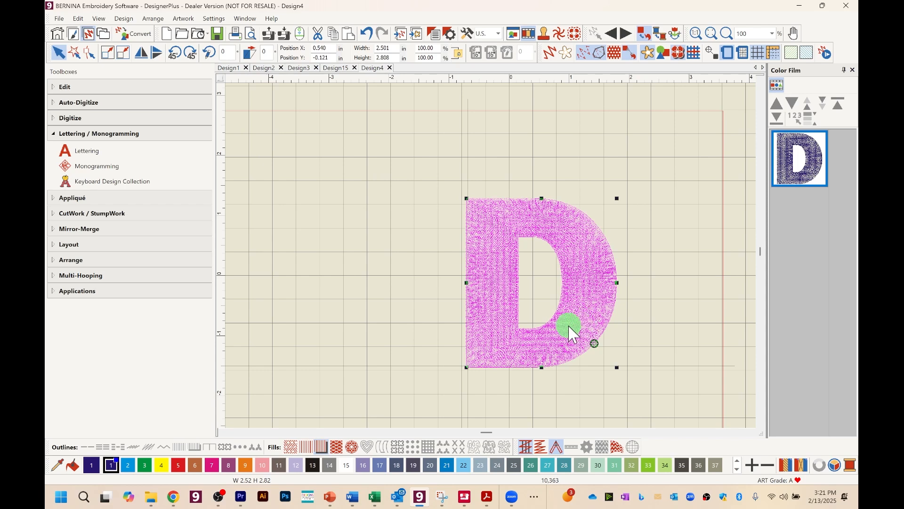
{"action": "left_click", "coordinate": [60, 87]}
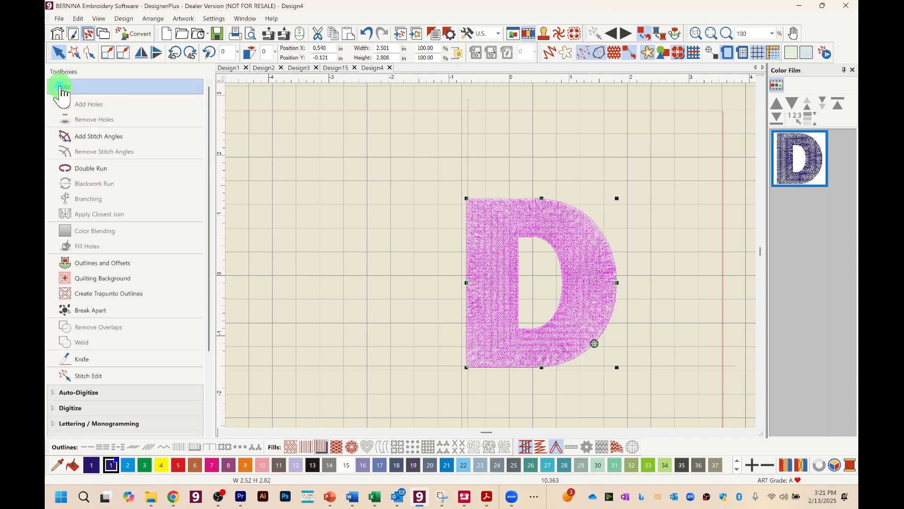
{"action": "left_click", "coordinate": [112, 310]}
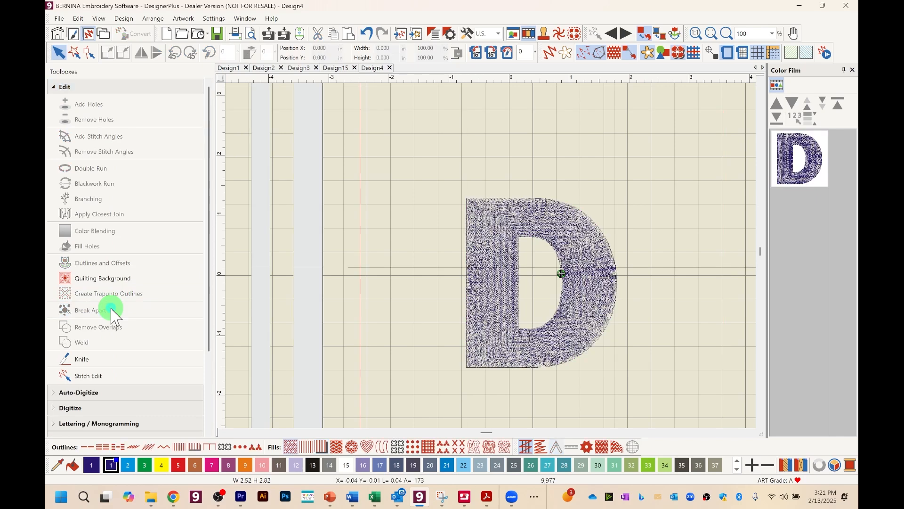
Apply a Network Fill to the broken-apart D
{"action": "left_click", "coordinate": [605, 310]}
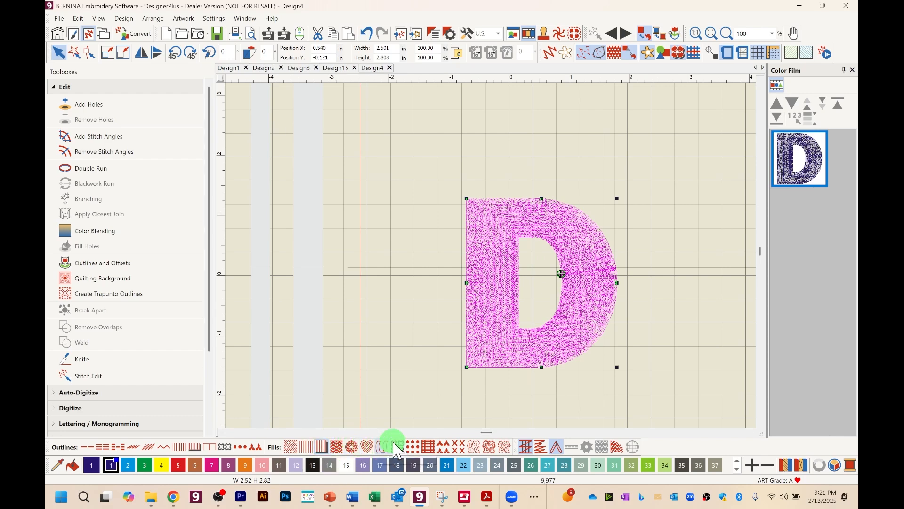
{"action": "left_click", "coordinate": [428, 450]}
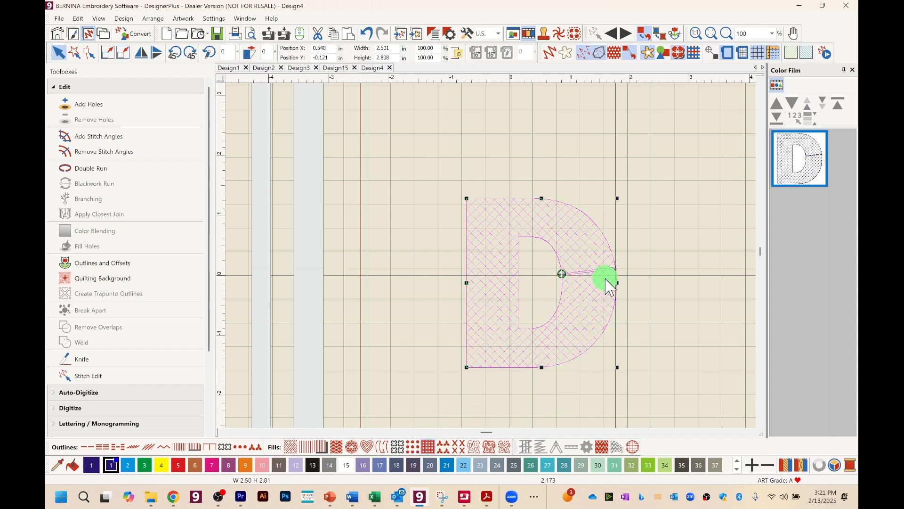
{"action": "scroll", "coordinate": [608, 283], "scroll_direction": "up", "scroll_amount": 2}
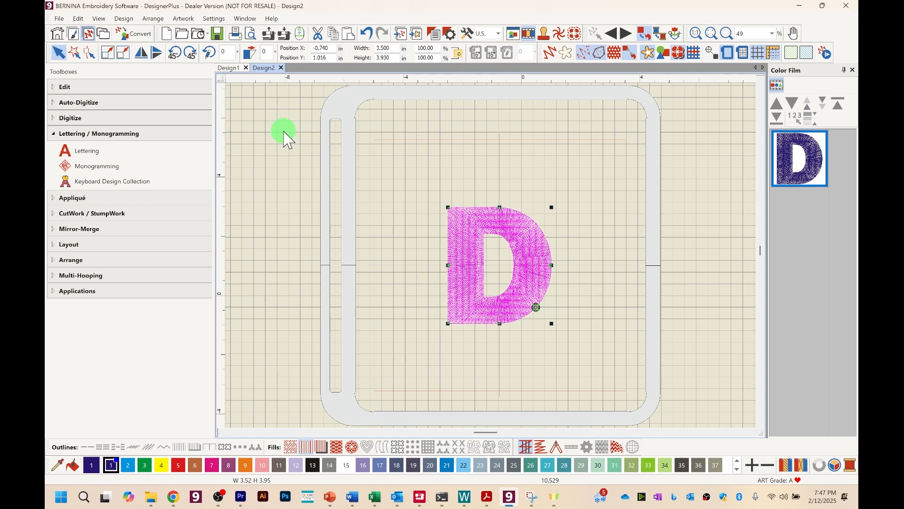
Convert the Design2 D lettering to Vector and back to embroidery, and move the converted D to about X -2.98, Y 1.79 in
{"action": "left_click", "coordinate": [130, 37]}
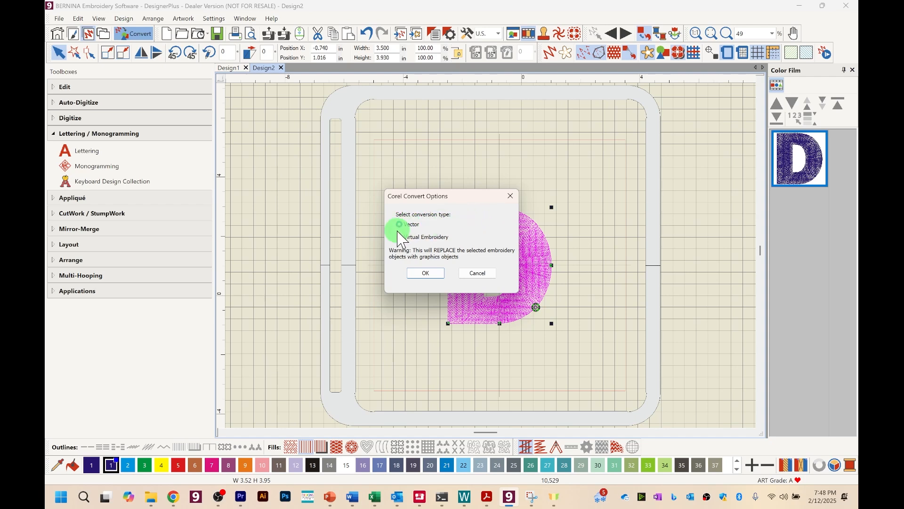
{"action": "left_click", "coordinate": [427, 274]}
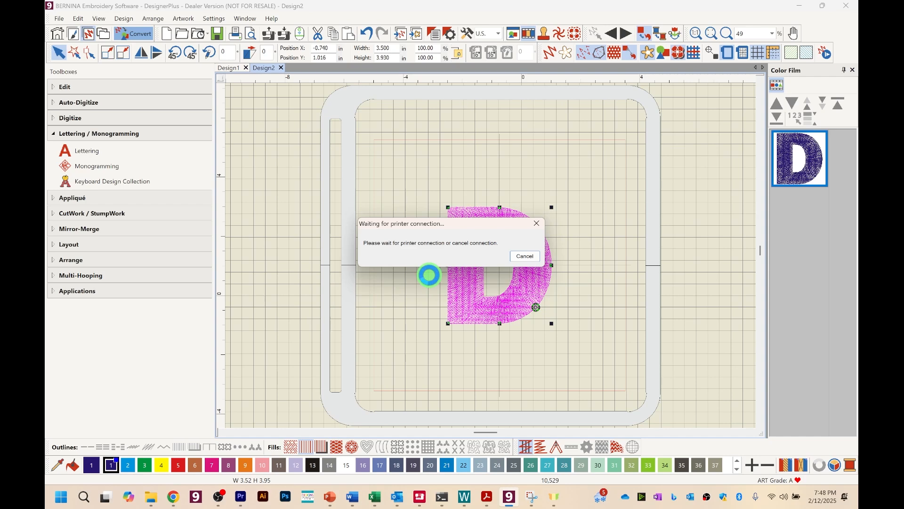
{"action": "left_click", "coordinate": [524, 256]}
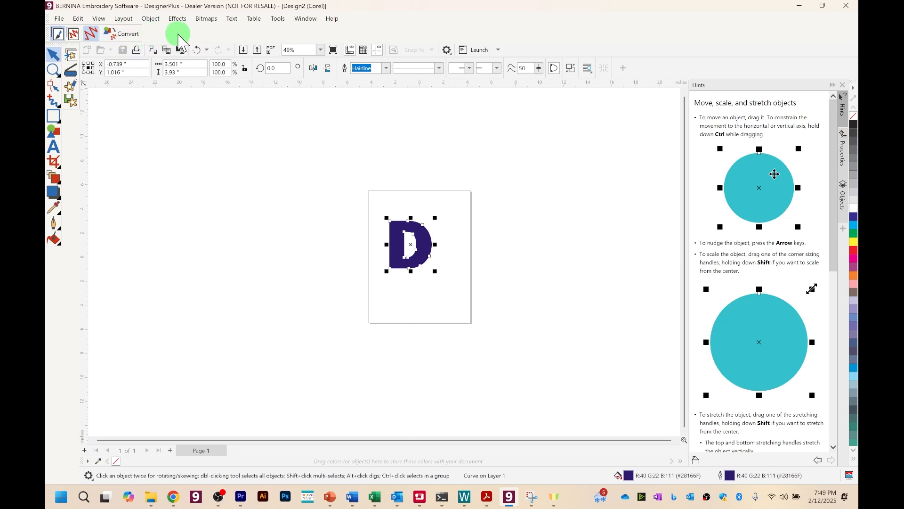
{"action": "left_click", "coordinate": [122, 37]}
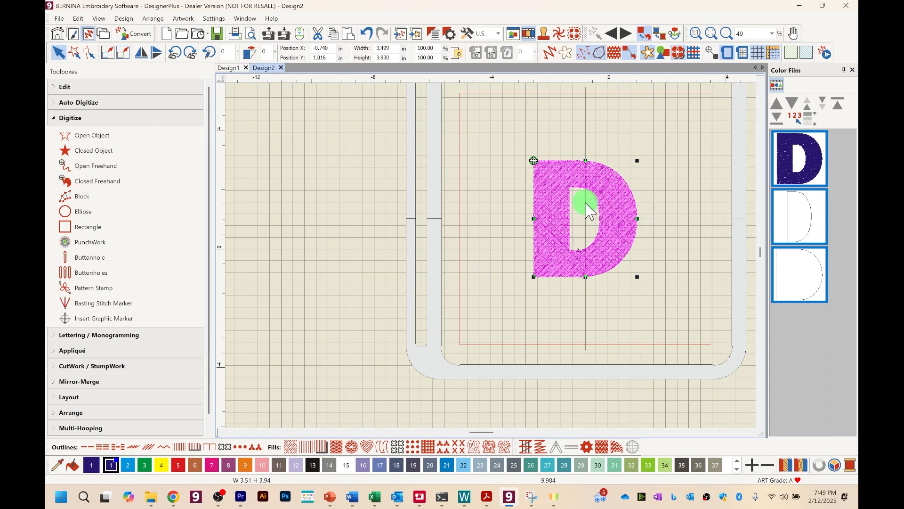
{"action": "left_click_drag", "start_coordinate": [571, 205], "coordinate": [540, 214]}
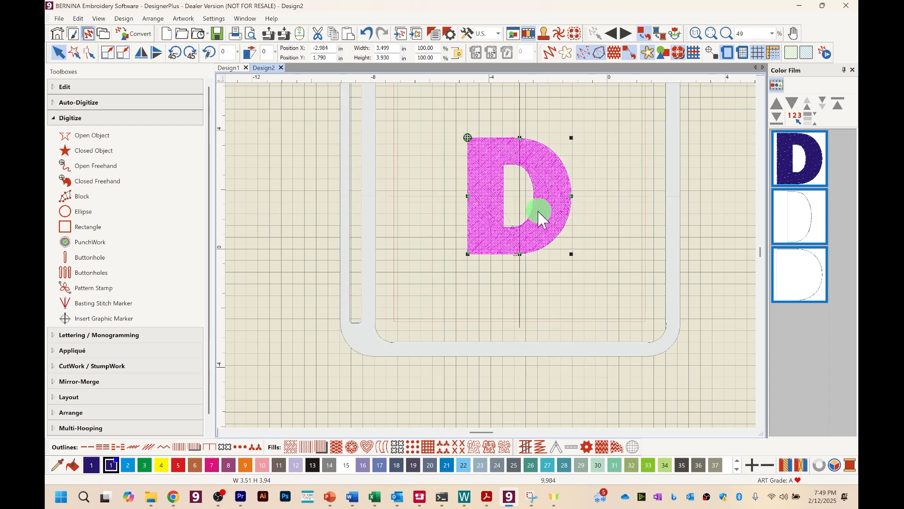
{"action": "left_click", "coordinate": [356, 227]}
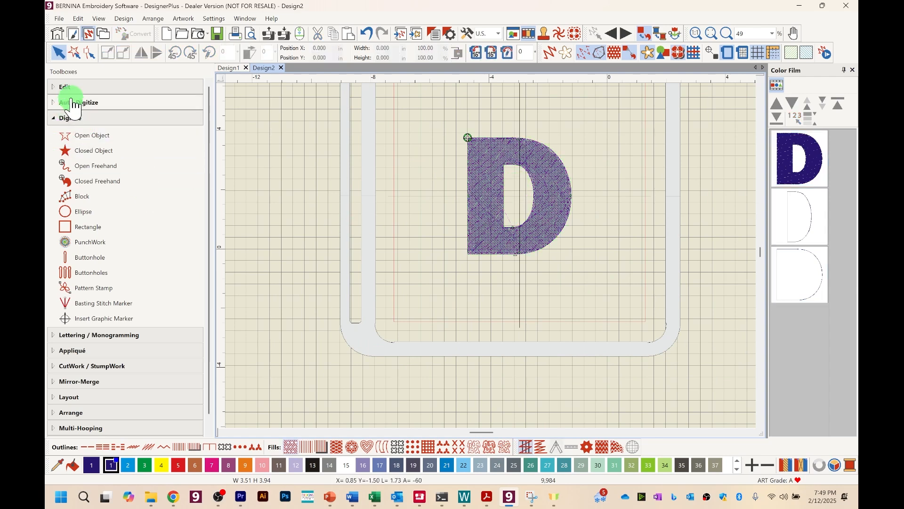
Create a second D as Franklin Gothic Heavy lettering, 3.5 in wide, and place it just left of the converted D
{"action": "left_click", "coordinate": [109, 335]}
{"action": "left_click", "coordinate": [95, 150]}
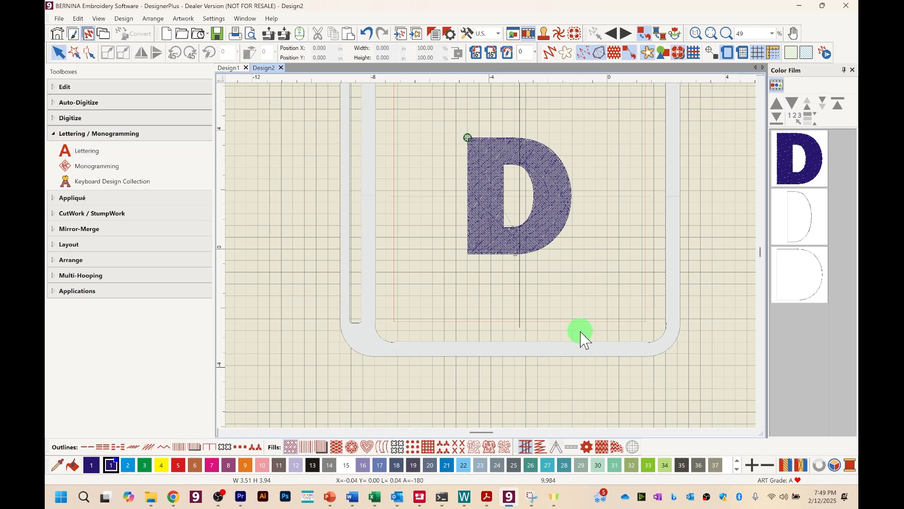
{"action": "left_click", "coordinate": [415, 169]}
{"action": "key", "text": "Return"}
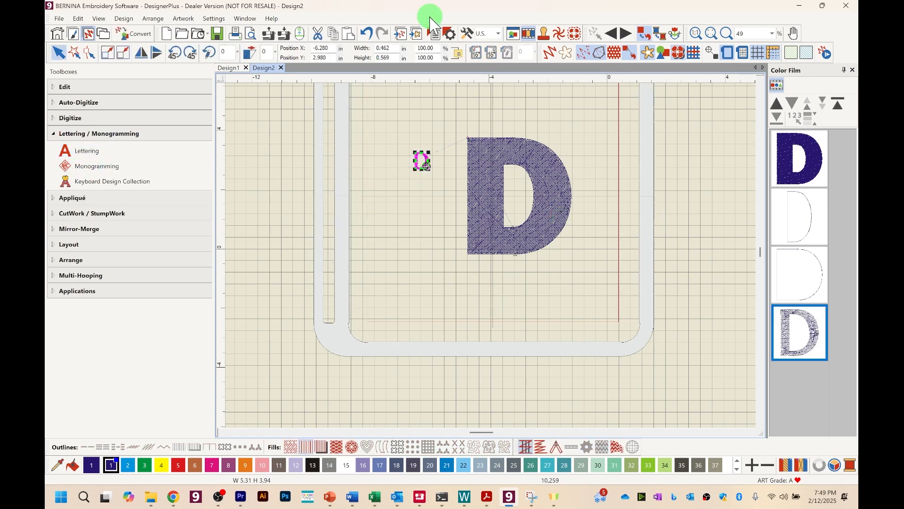
{"action": "left_click", "coordinate": [432, 33]}
{"action": "left_click", "coordinate": [298, 232]}
{"action": "left_click", "coordinate": [226, 424]}
{"action": "left_click", "coordinate": [210, 359]}
{"action": "type", "text": "3.5"}
{"action": "key", "text": "Return"}
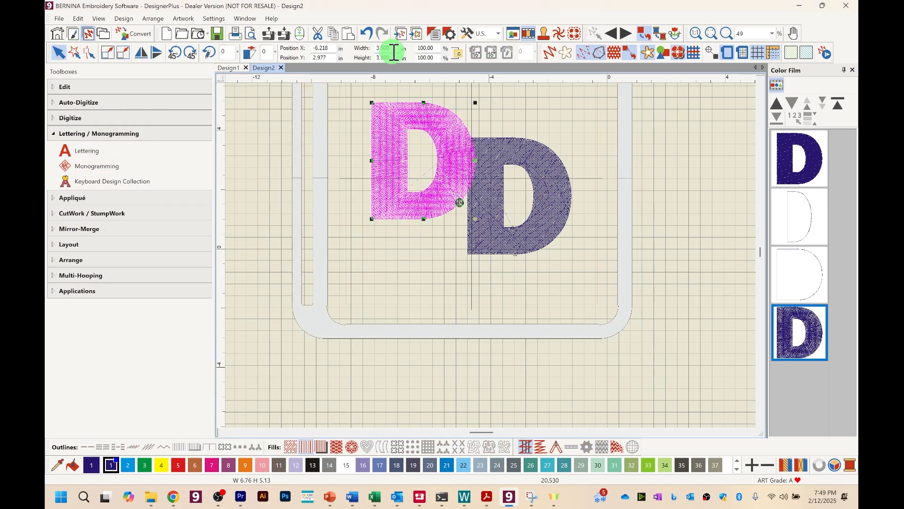
{"action": "left_click_drag", "start_coordinate": [449, 167], "coordinate": [411, 201]}
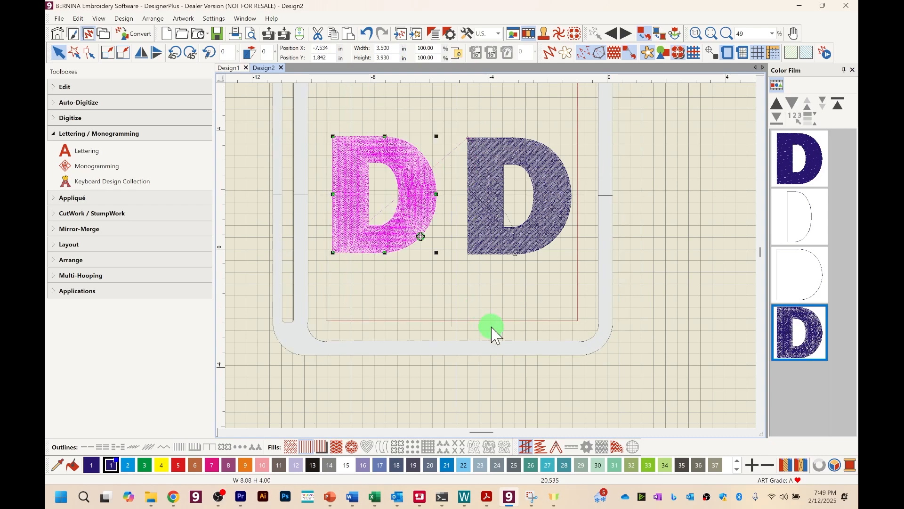
{"action": "left_click", "coordinate": [530, 339]}
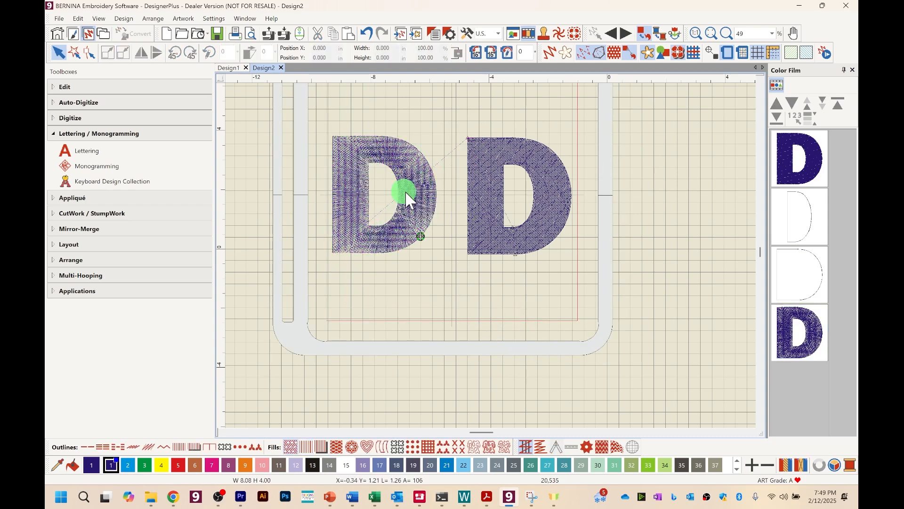
Try Step Fill on the second D lettering for comparison and delete that lettering
{"action": "left_click", "coordinate": [427, 204]}
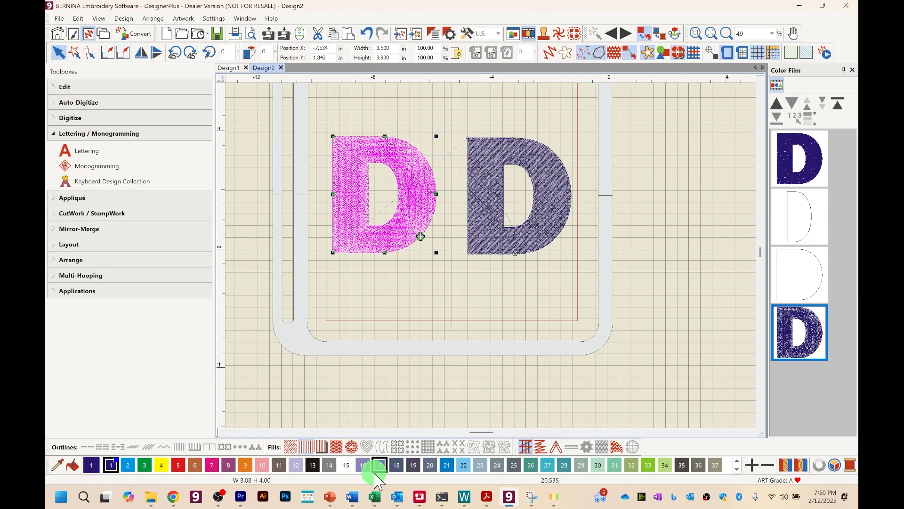
{"action": "left_click", "coordinate": [291, 445]}
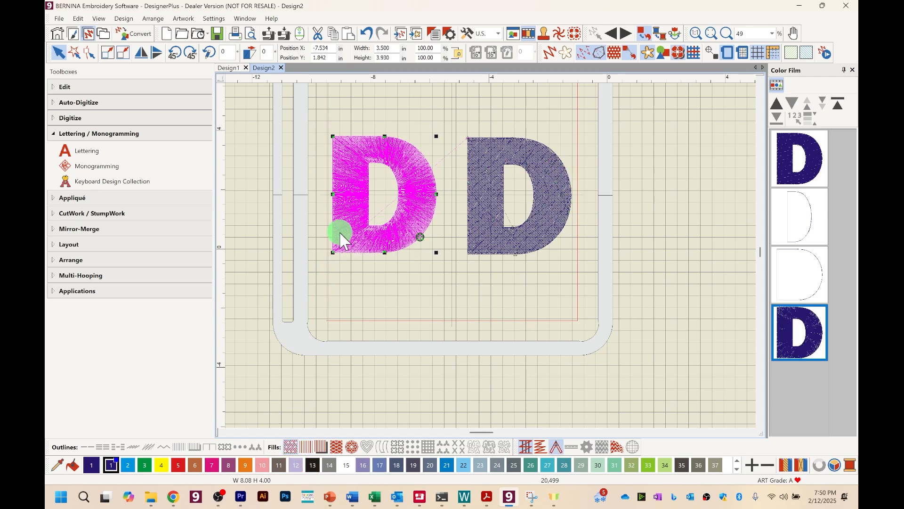
{"action": "left_click", "coordinate": [360, 276]}
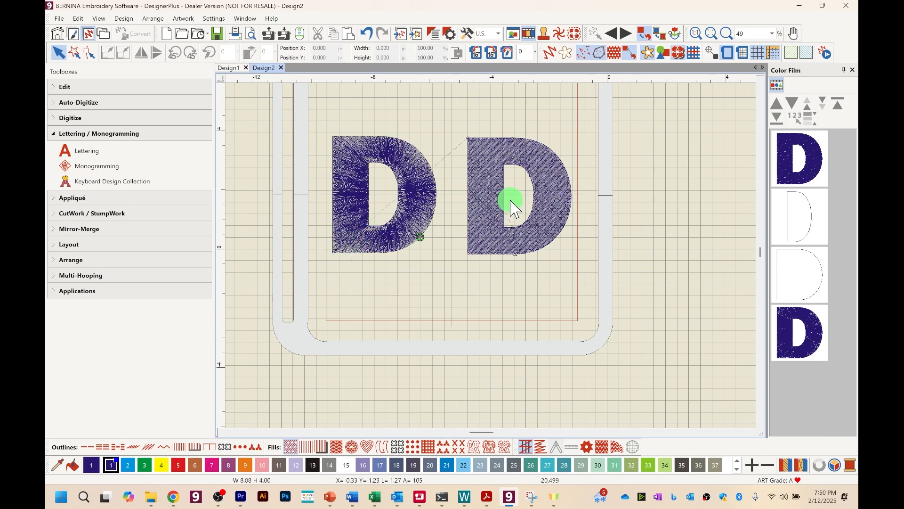
{"action": "left_click", "coordinate": [406, 211]}
{"action": "key", "text": "Delete"}
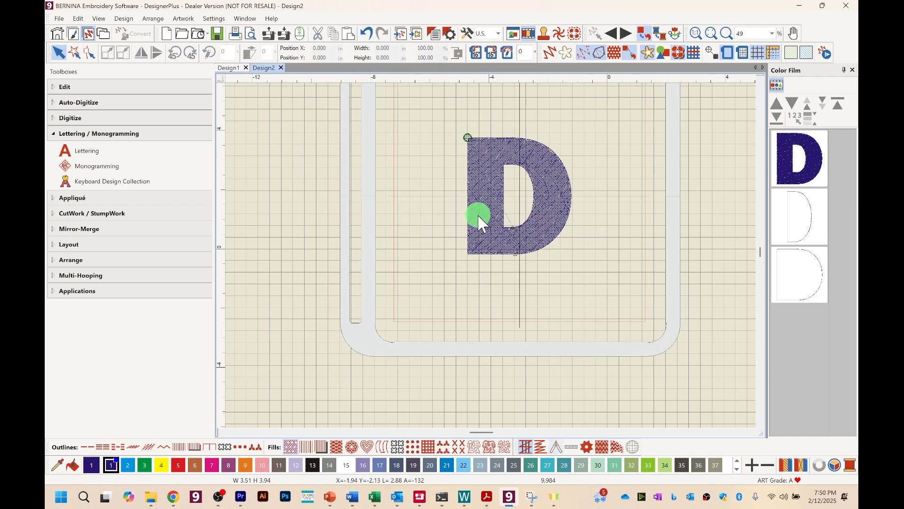
Change the fill of the converted D to Network Fill and inspect its grid up close
{"action": "left_click", "coordinate": [486, 170]}
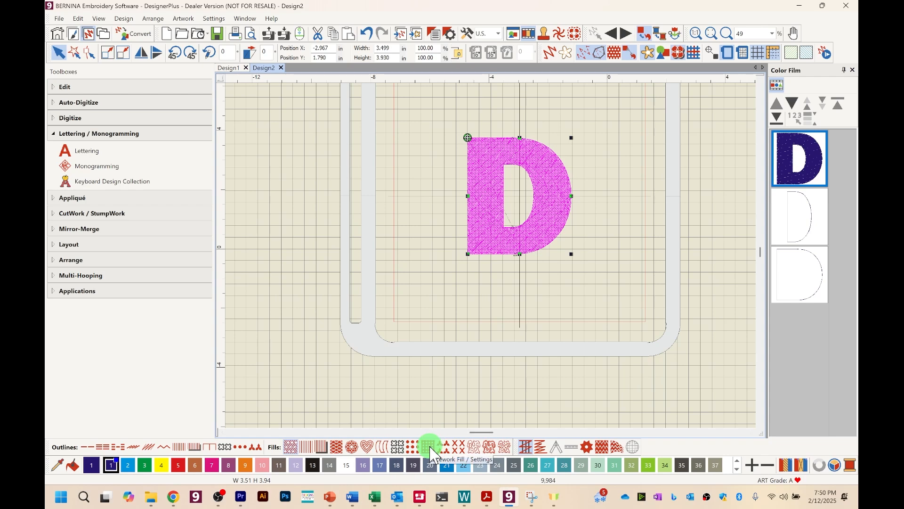
{"action": "left_click", "coordinate": [428, 447]}
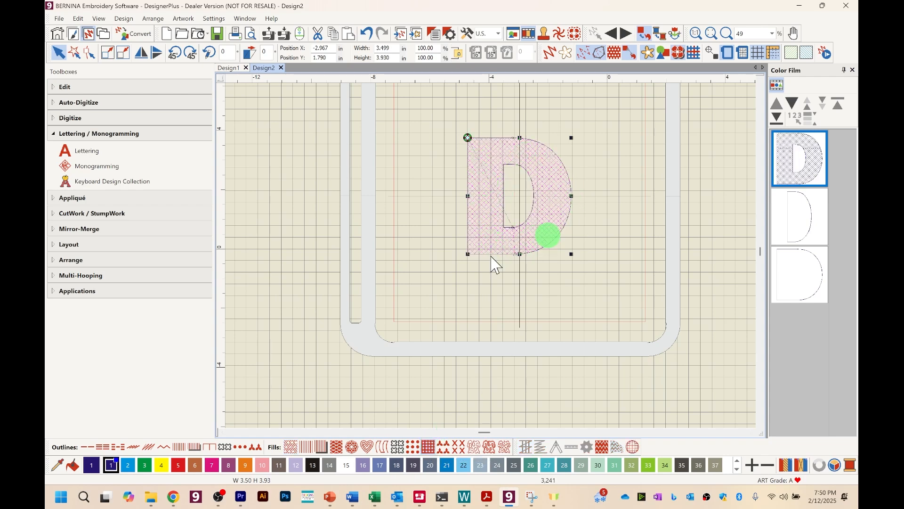
{"action": "key", "text": "z"}
{"action": "key", "text": "z"}
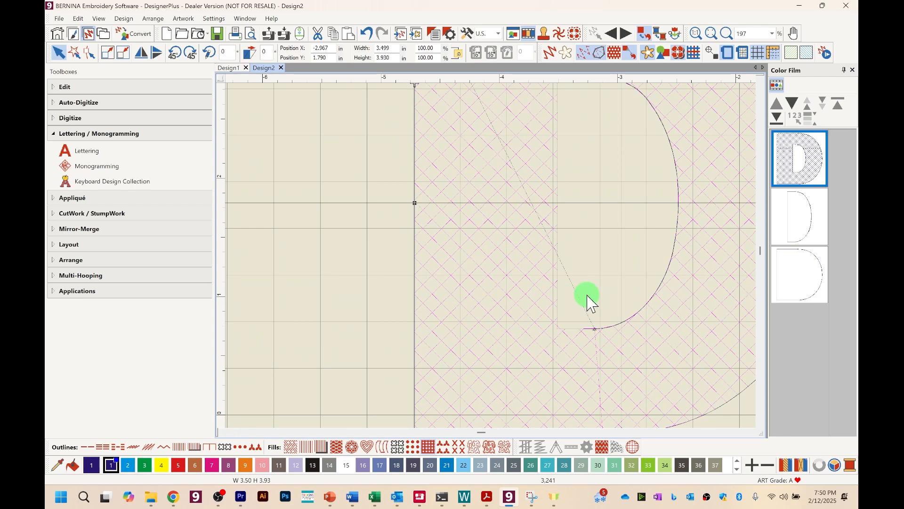
{"action": "key", "text": "shift+z"}
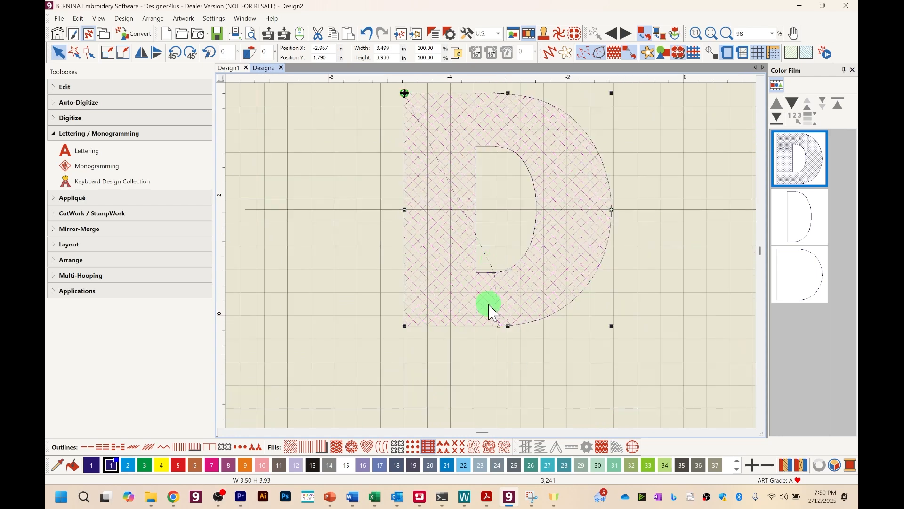
{"action": "key", "text": "shift+z"}
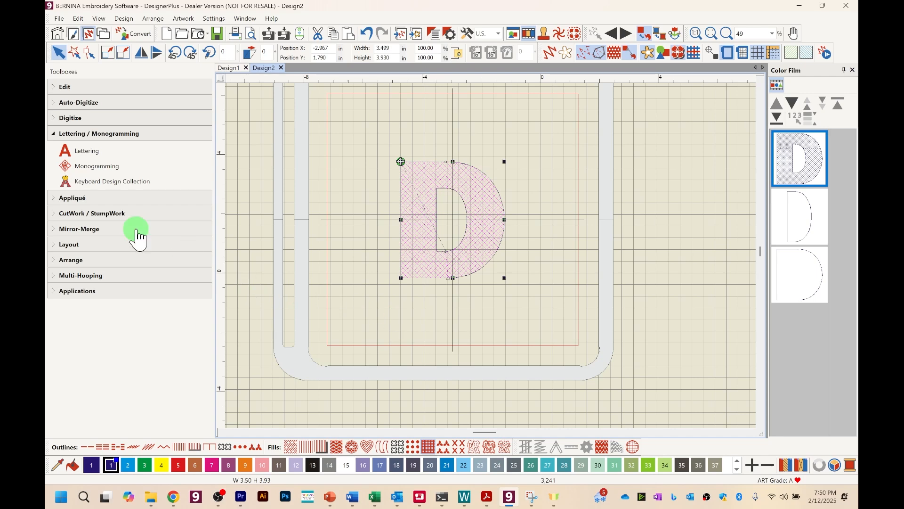
Use Outlines and Offsets to add Satin Line object outlines in color 1 BERNINA to the D, without offset outlines
{"action": "left_click", "coordinate": [69, 88]}
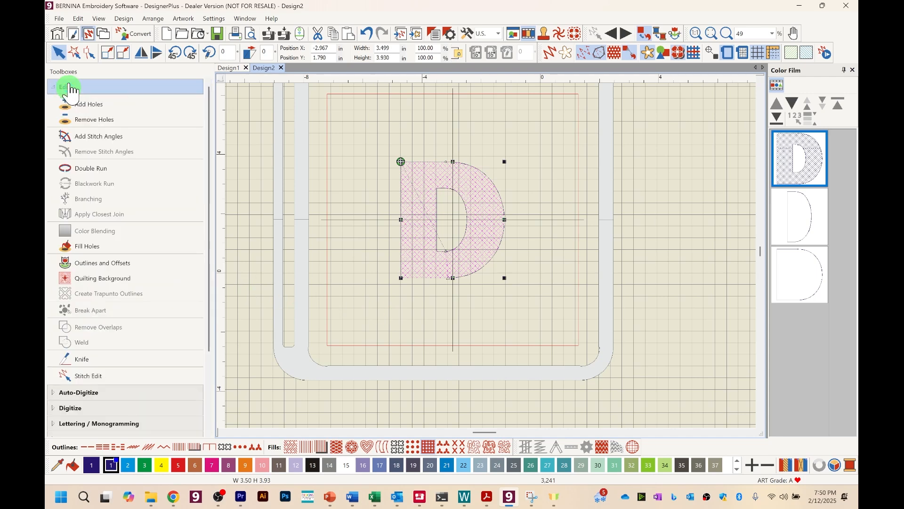
{"action": "left_click", "coordinate": [122, 270]}
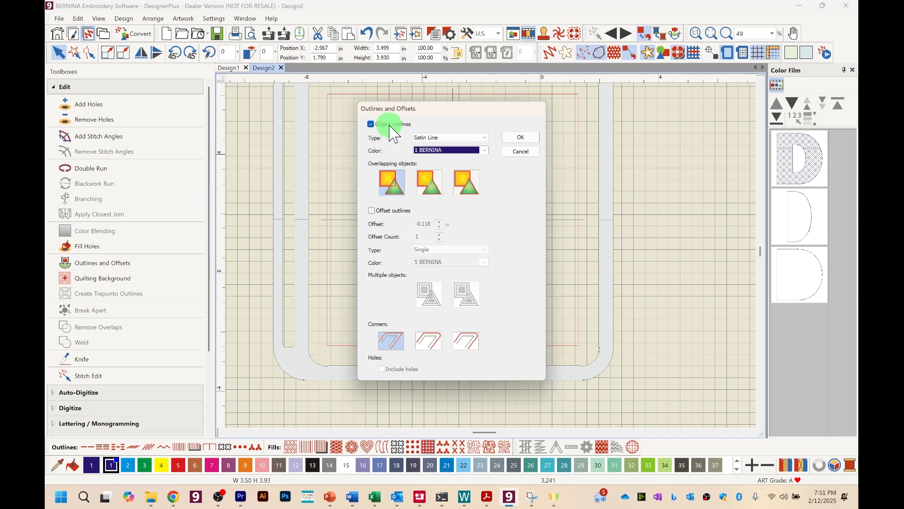
{"action": "left_click", "coordinate": [371, 124]}
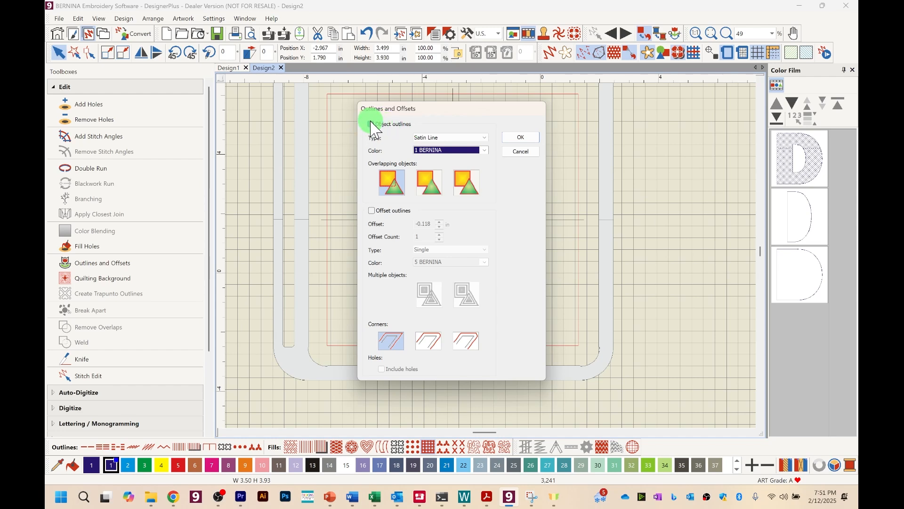
{"action": "left_click", "coordinate": [371, 123]}
{"action": "left_click", "coordinate": [532, 146]}
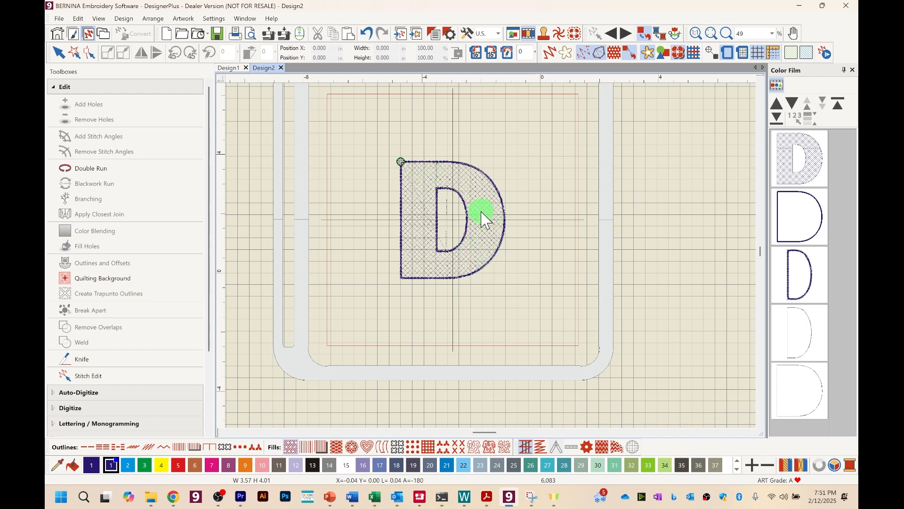
Switch the Color Film from individual objects to color blocks, and close and reopen the docker
{"action": "key", "text": "z"}
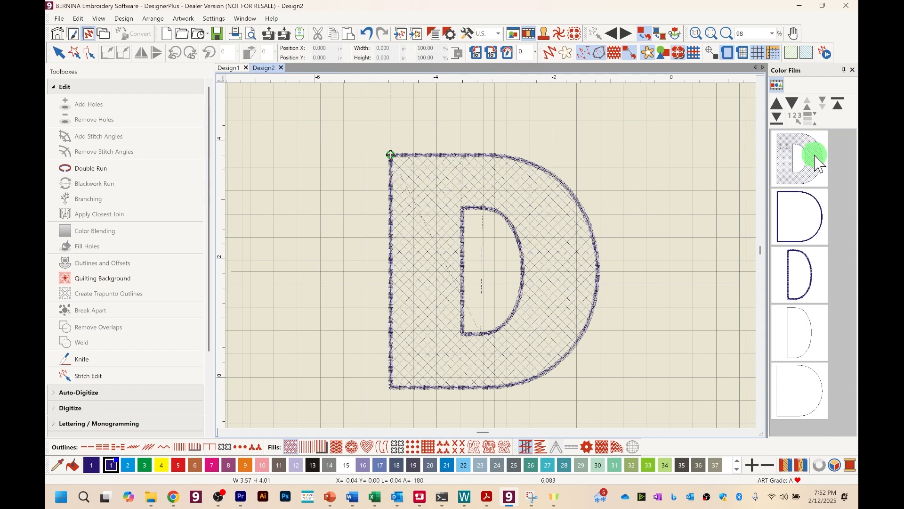
{"action": "left_click", "coordinate": [778, 85]}
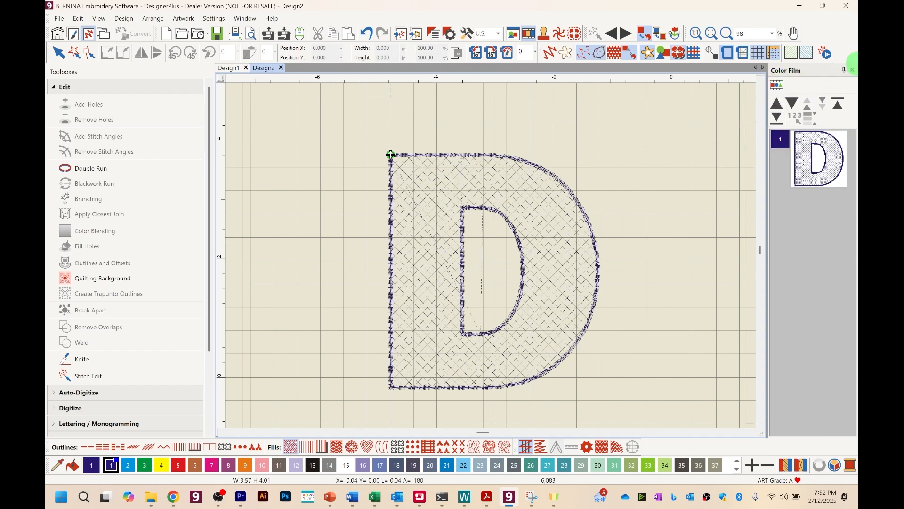
{"action": "left_click", "coordinate": [852, 70]}
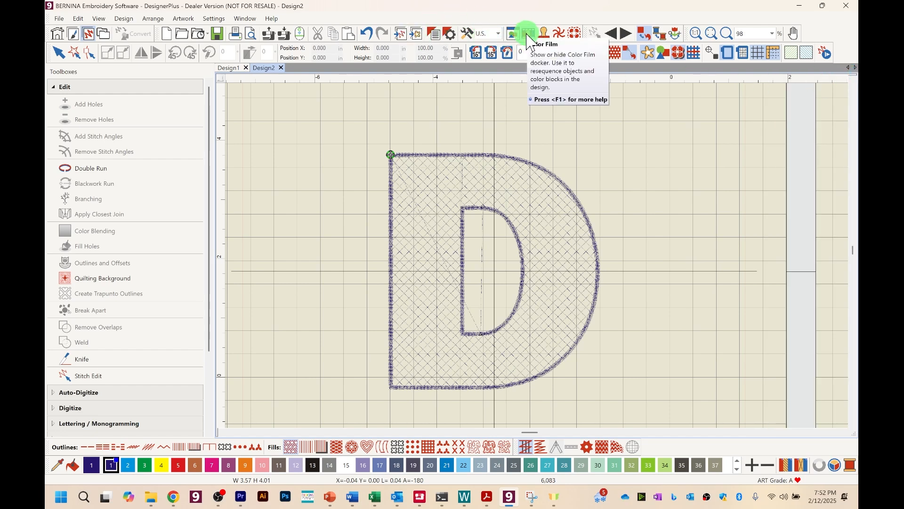
{"action": "left_click", "coordinate": [527, 37]}
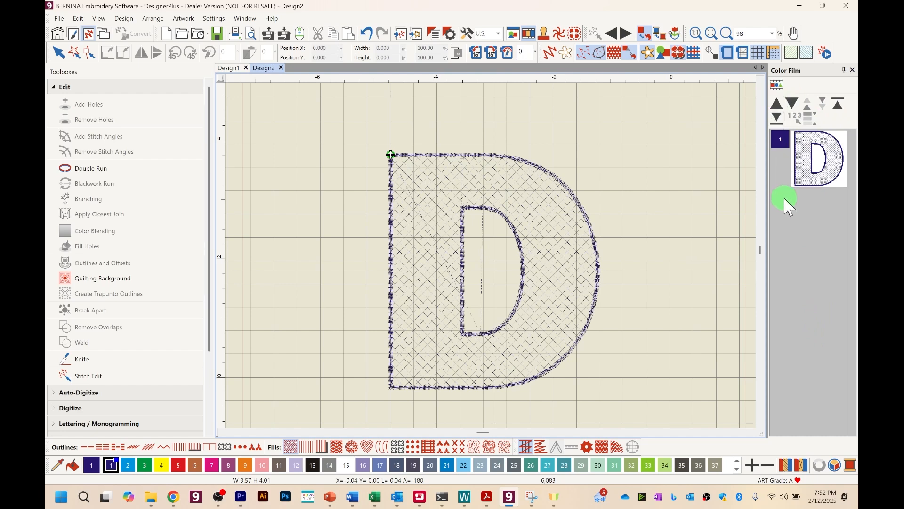
Expand the Color Film to individual objects and examine the D's fill, satin outlines and run lines one at a time
{"action": "left_click", "coordinate": [822, 174]}
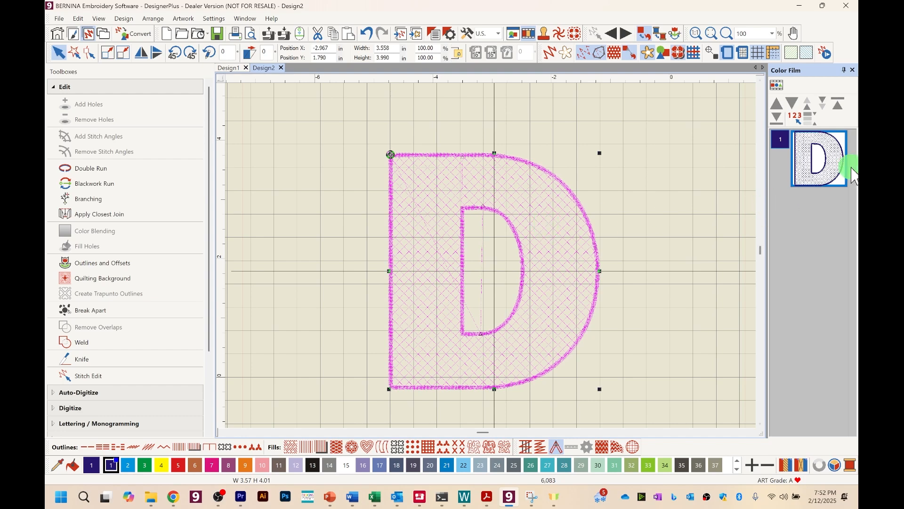
{"action": "left_click", "coordinate": [777, 89]}
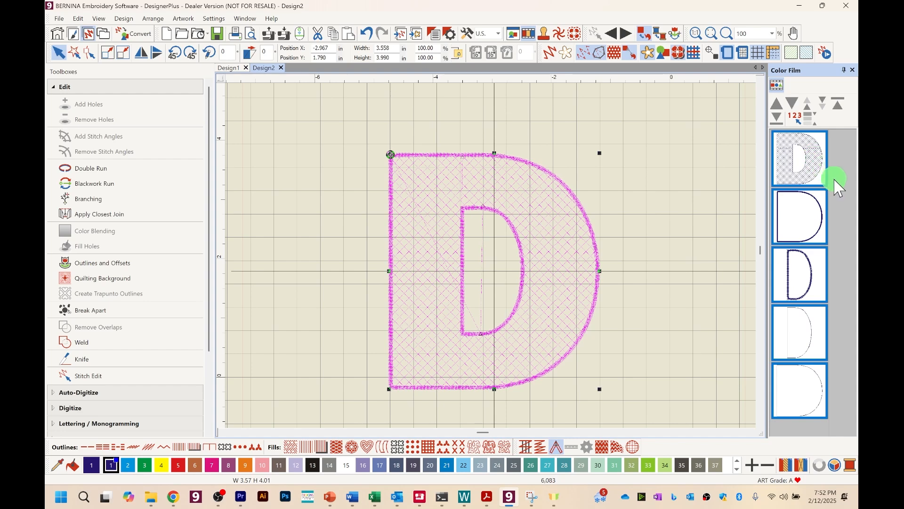
{"action": "left_click", "coordinate": [818, 168]}
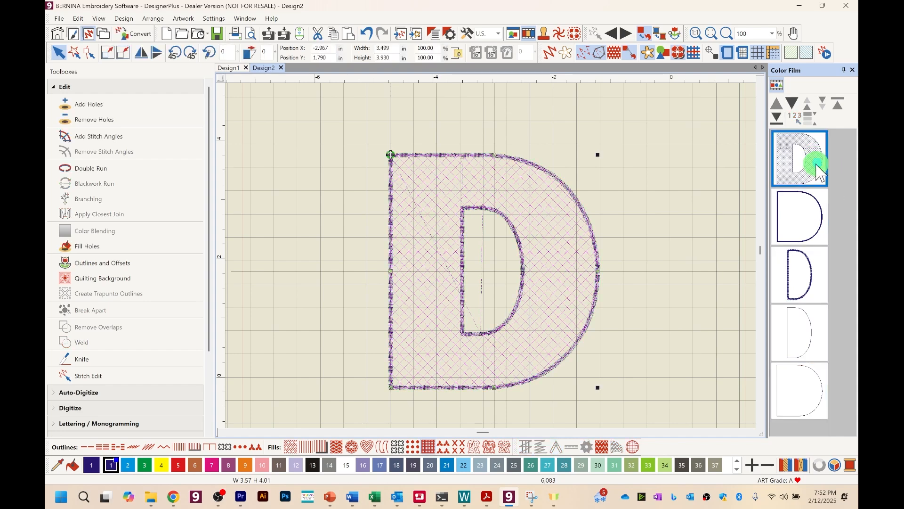
{"action": "left_click", "coordinate": [801, 217]}
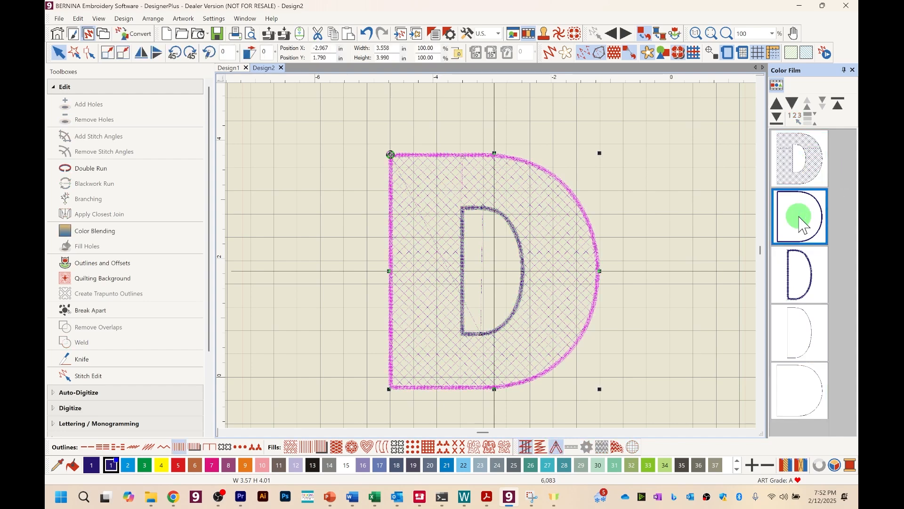
{"action": "left_click", "coordinate": [803, 265]}
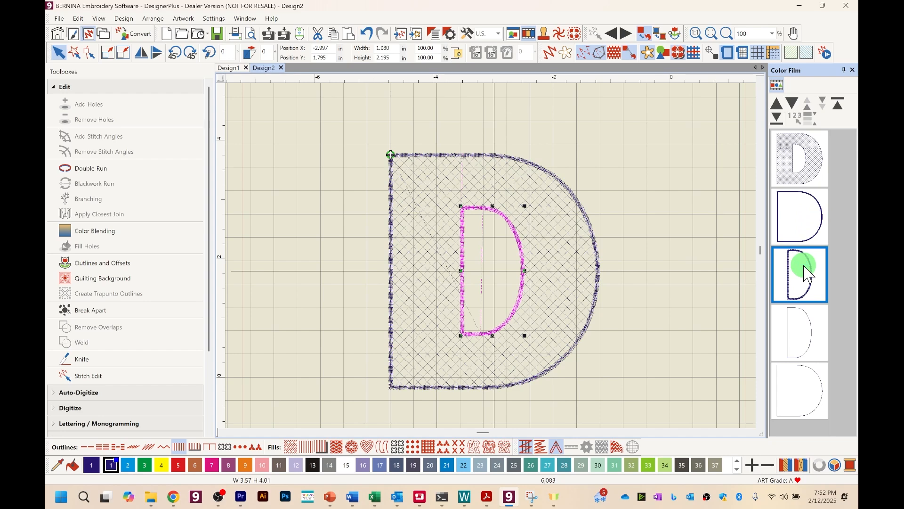
{"action": "left_click", "coordinate": [813, 339]}
{"action": "left_click", "coordinate": [802, 413]}
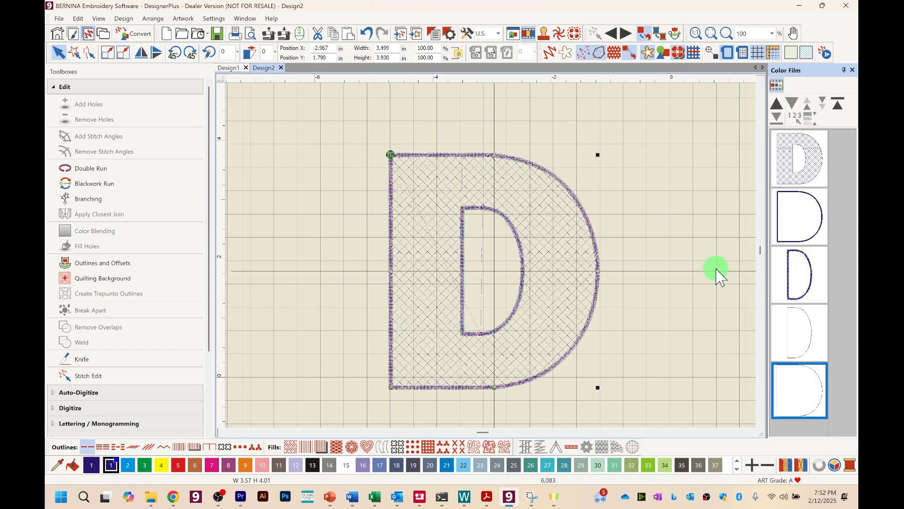
Set the pattern Size X and Size Y of the D's Lacework fill to 0.100 in
{"action": "left_click", "coordinate": [816, 176]}
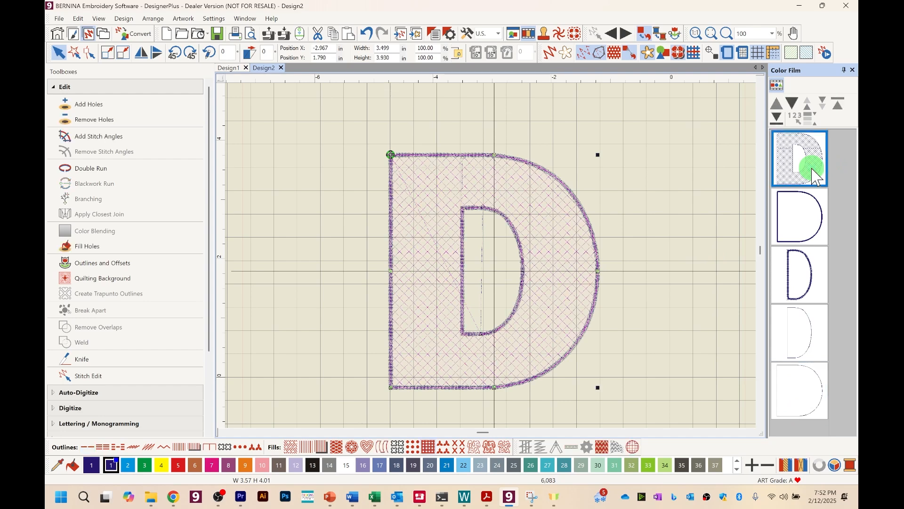
{"action": "left_click", "coordinate": [435, 34]}
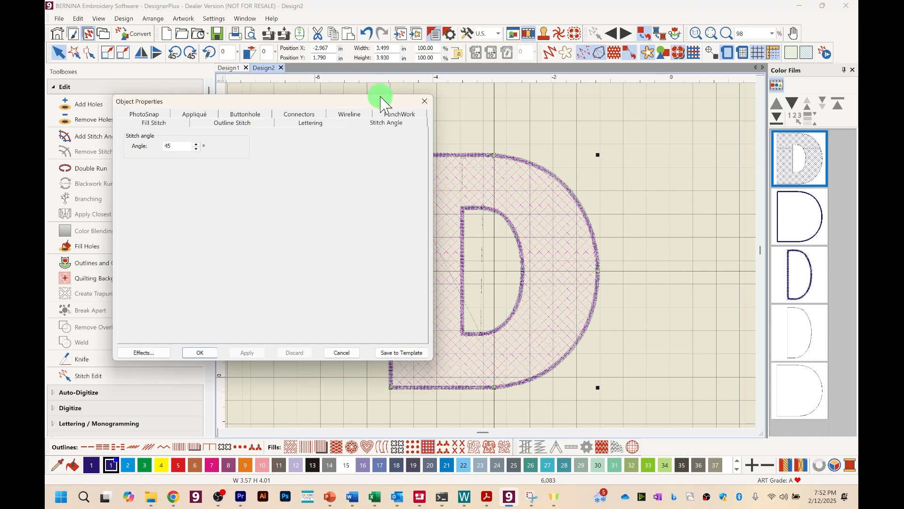
{"action": "left_click", "coordinate": [152, 123]}
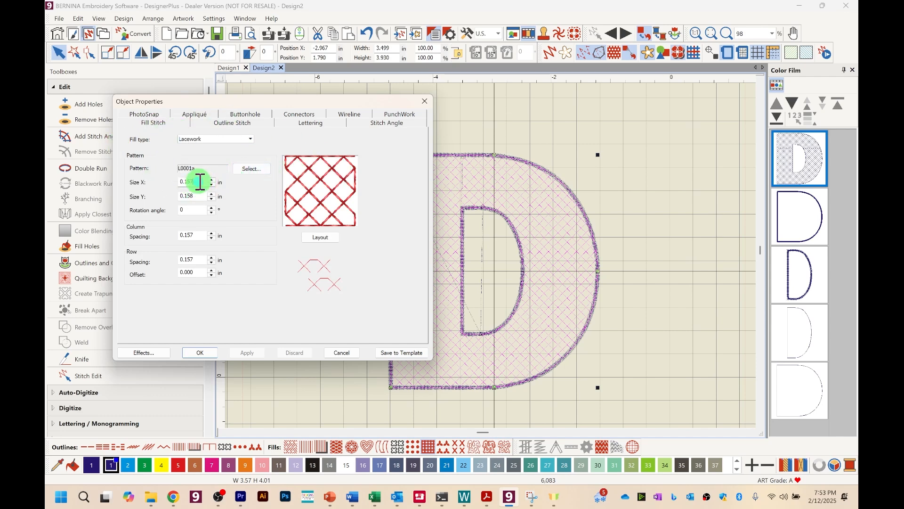
{"action": "left_click_drag", "start_coordinate": [196, 182], "coordinate": [184, 182]}
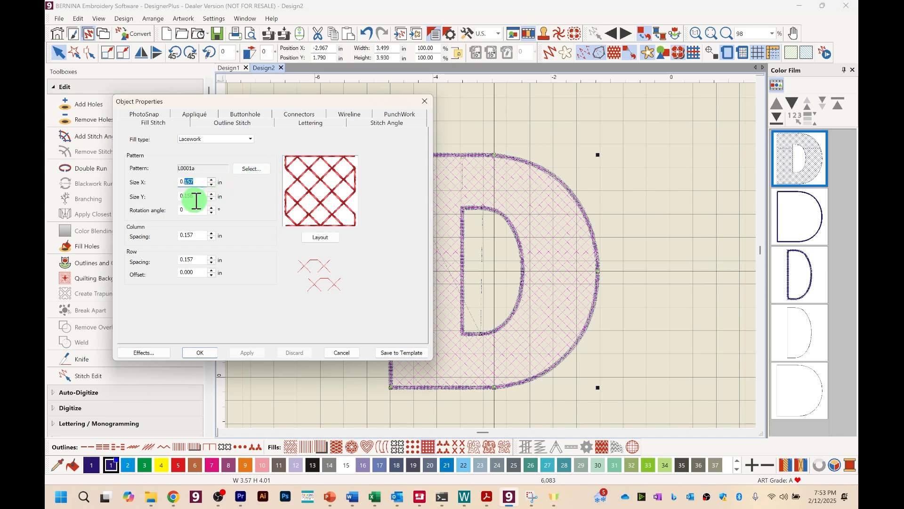
{"action": "type", "text": "100"}
{"action": "left_click_drag", "start_coordinate": [195, 196], "coordinate": [184, 196]}
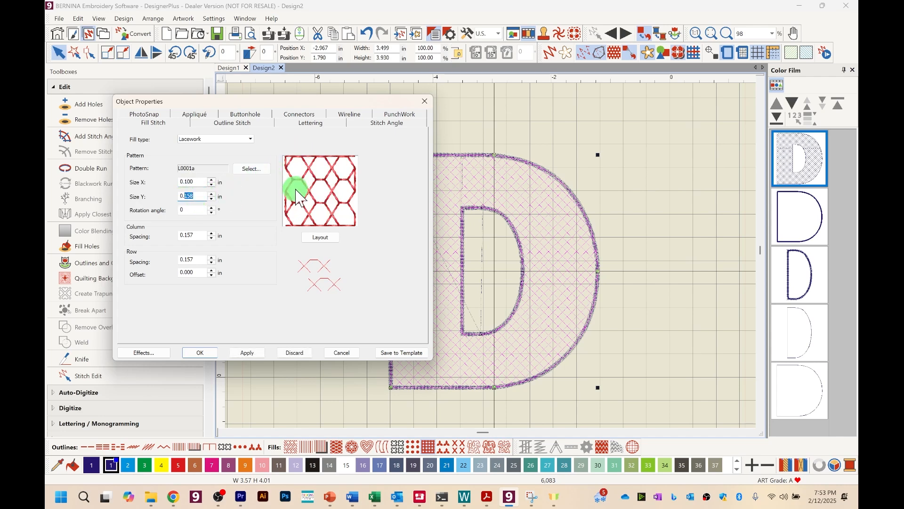
{"action": "type", "text": "100"}
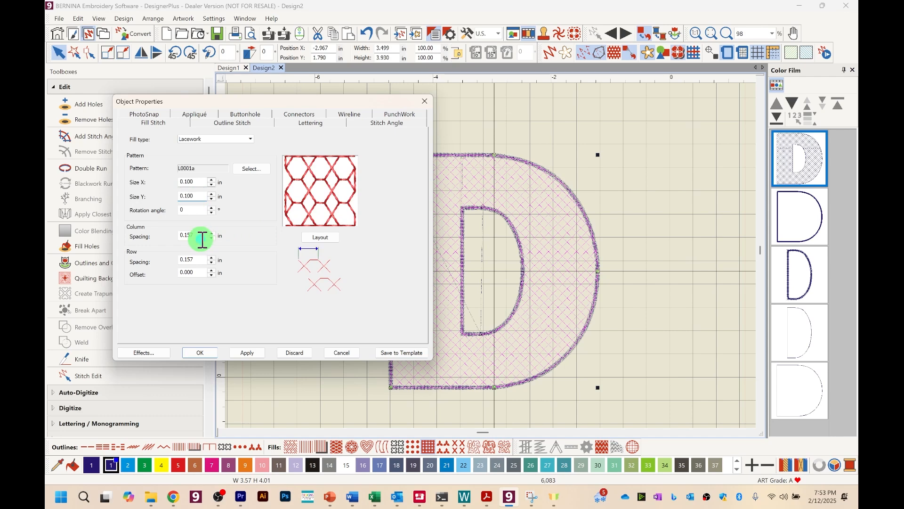
Set the Lacework fill's column spacing and row spacing to 0.100 in and apply the properties to the D
{"action": "left_click_drag", "start_coordinate": [202, 239], "coordinate": [186, 238]}
{"action": "type", "text": "1"}
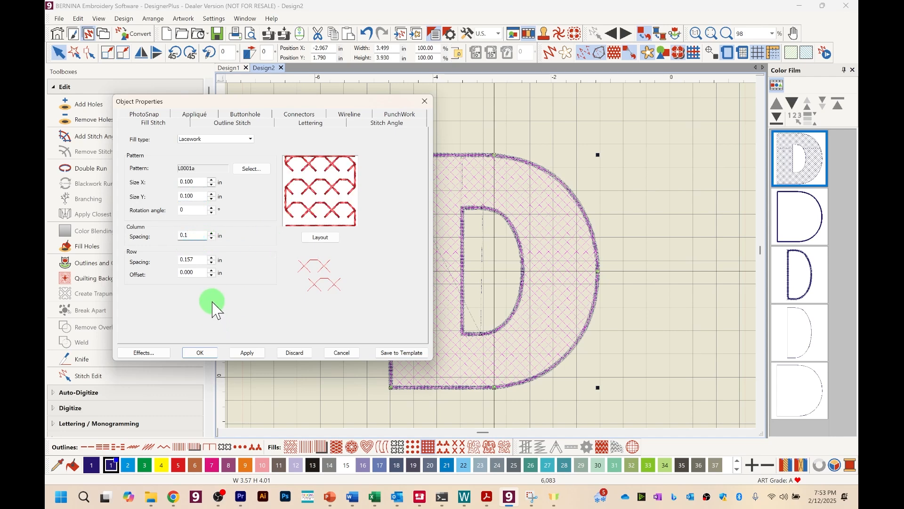
{"action": "left_click_drag", "start_coordinate": [196, 260], "coordinate": [188, 265]}
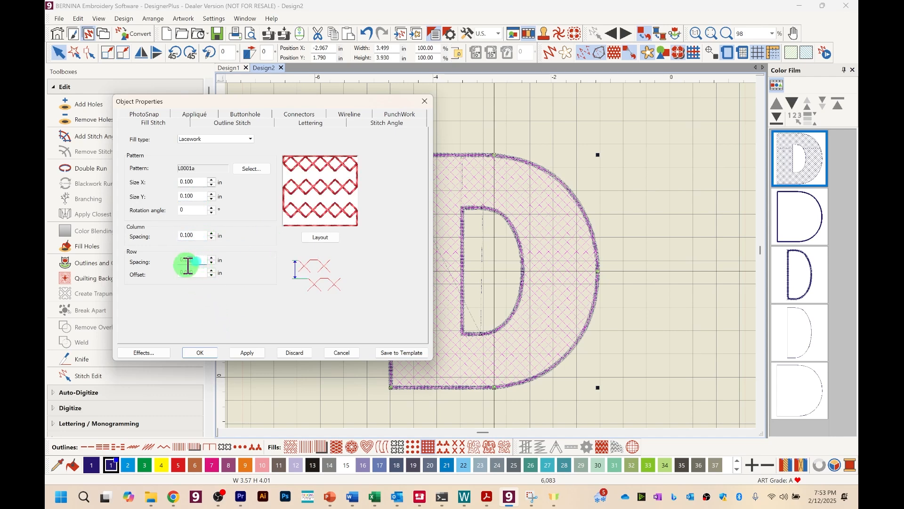
{"action": "type", "text": "1"}
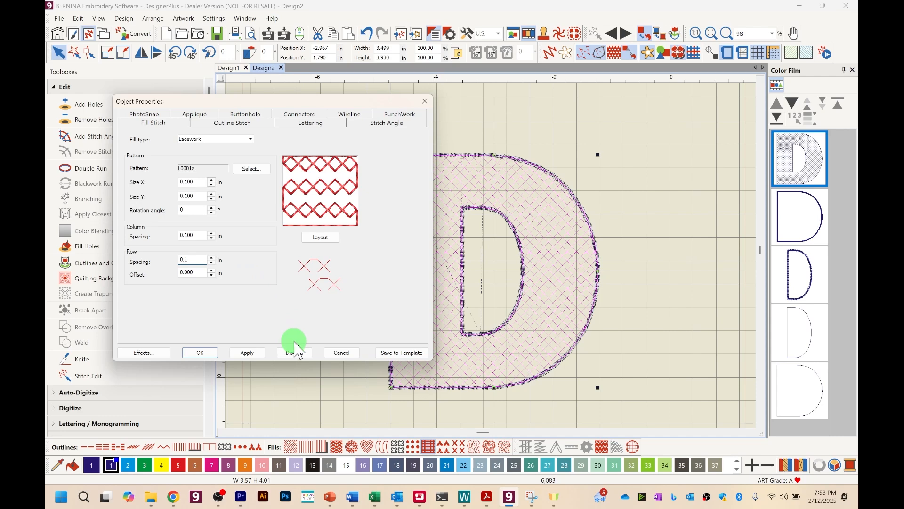
{"action": "left_click", "coordinate": [295, 352]}
{"action": "left_click", "coordinate": [245, 355]}
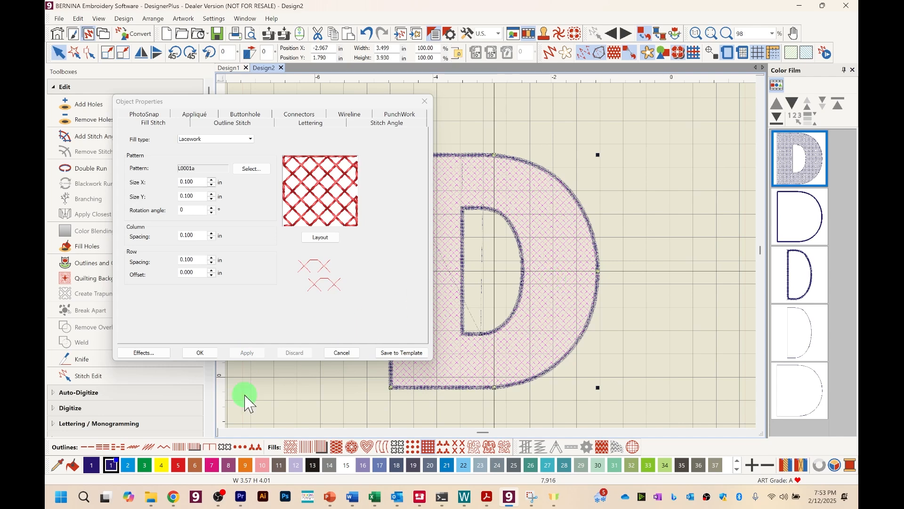
{"action": "left_click", "coordinate": [199, 353]}
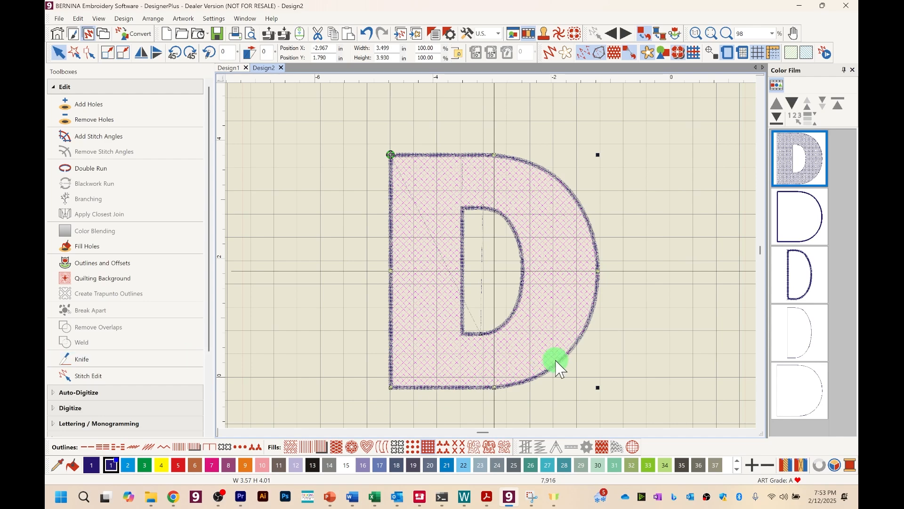
{"action": "left_click", "coordinate": [692, 312]}
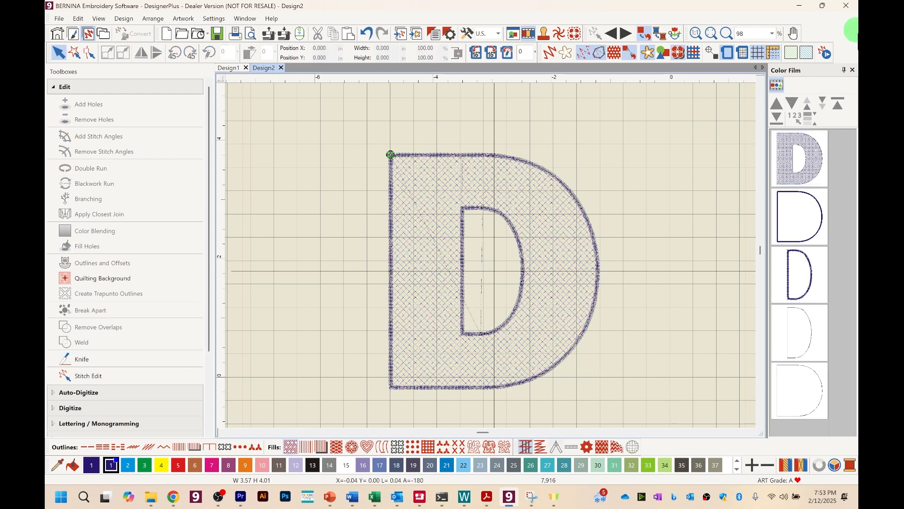
Show the Color Film by color blocks, select the entire D, and preview it in artistic view before returning to stitch view
{"action": "left_click", "coordinate": [777, 85]}
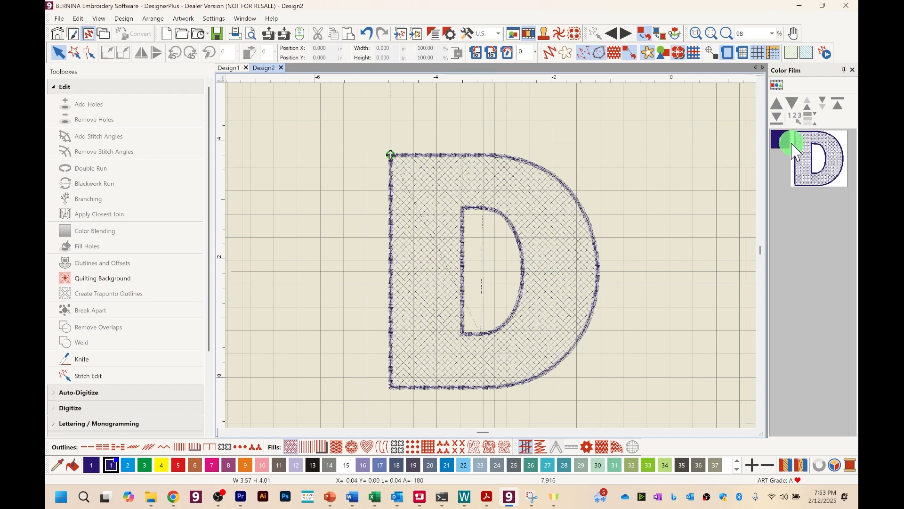
{"action": "left_click", "coordinate": [830, 179]}
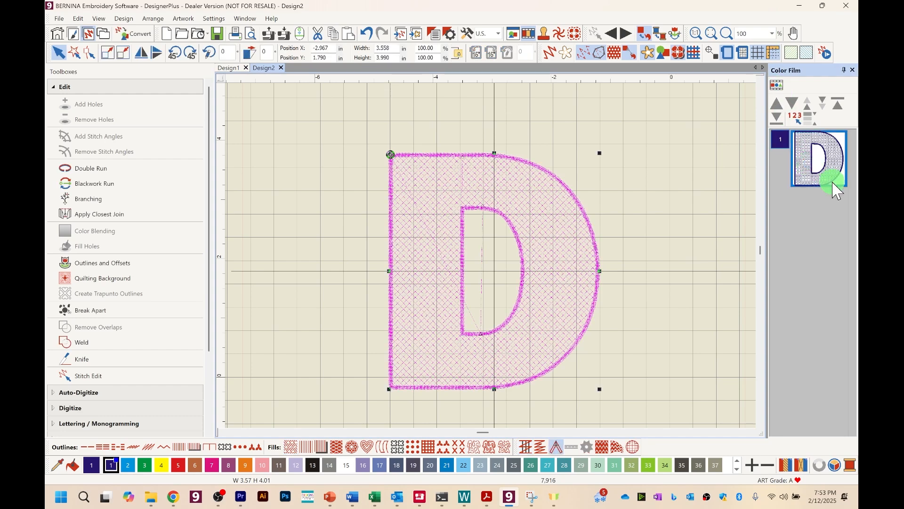
{"action": "left_click", "coordinate": [550, 52]}
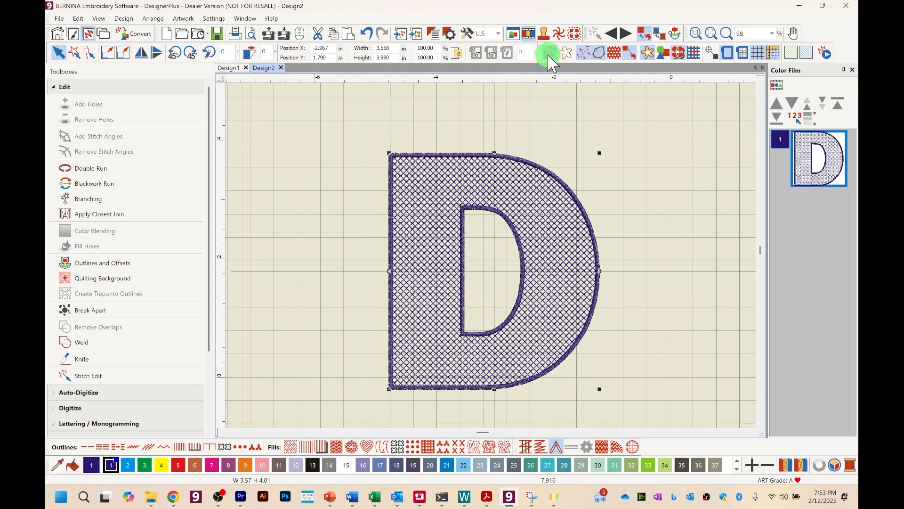
{"action": "left_click", "coordinate": [551, 53]}
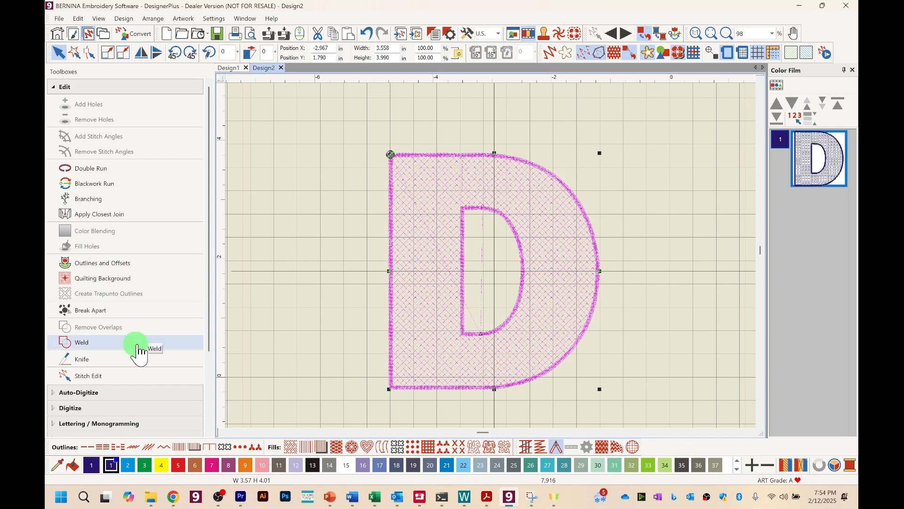
Cut the fill and outlines of the D horizontally across the middle with the Knife
{"action": "left_click", "coordinate": [98, 365]}
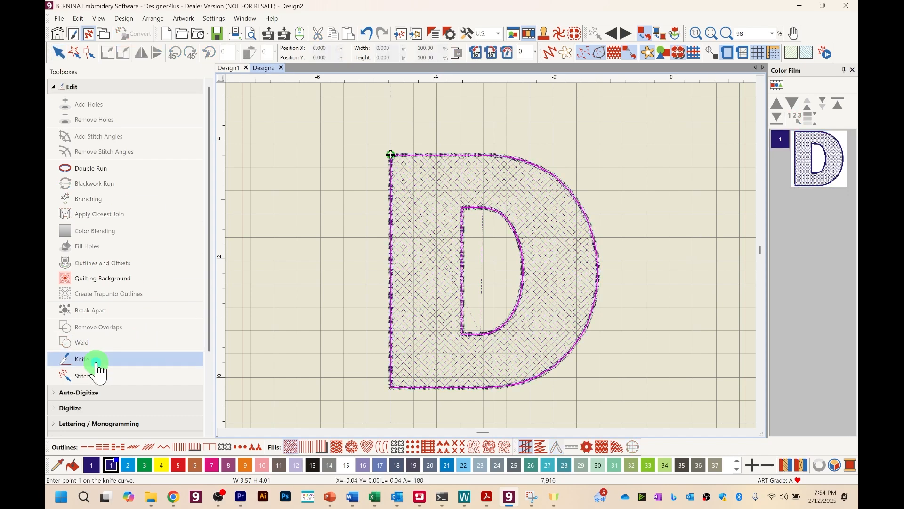
{"action": "left_click", "coordinate": [377, 272]}
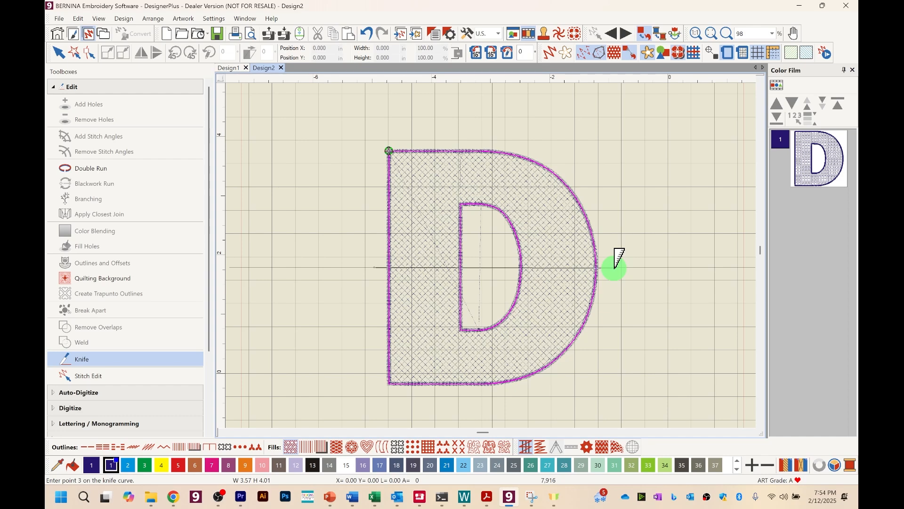
{"action": "key", "text": "Return"}
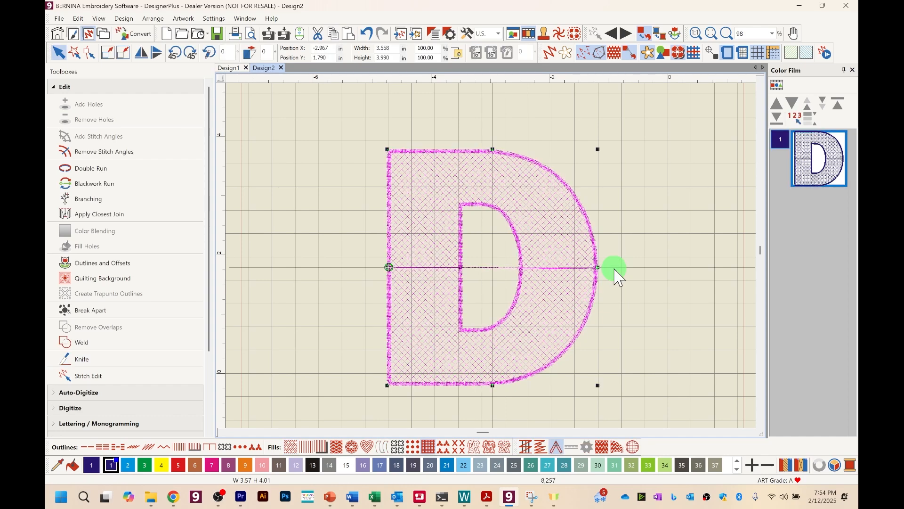
Check the cut by selecting the upper outer and inner outline pieces individually, and clear the selection
{"action": "left_click", "coordinate": [662, 191]}
{"action": "left_click", "coordinate": [585, 223]}
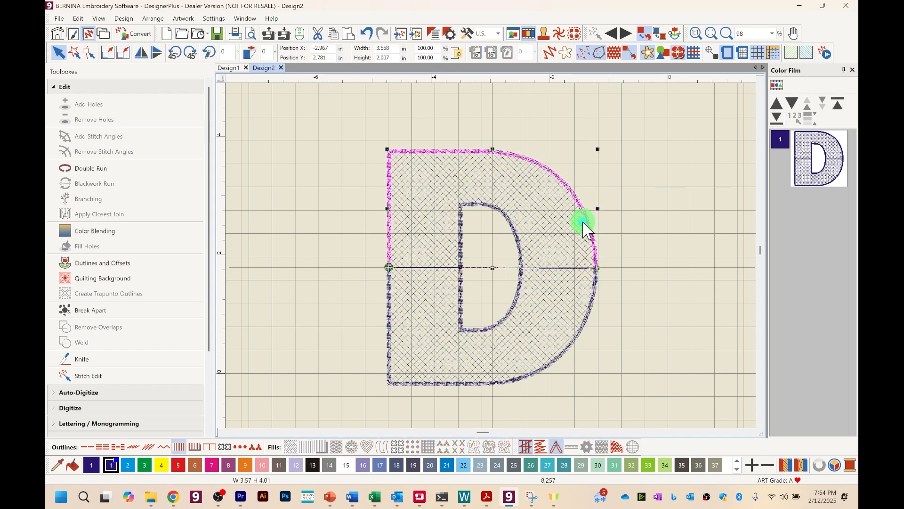
{"action": "left_click", "coordinate": [517, 254]}
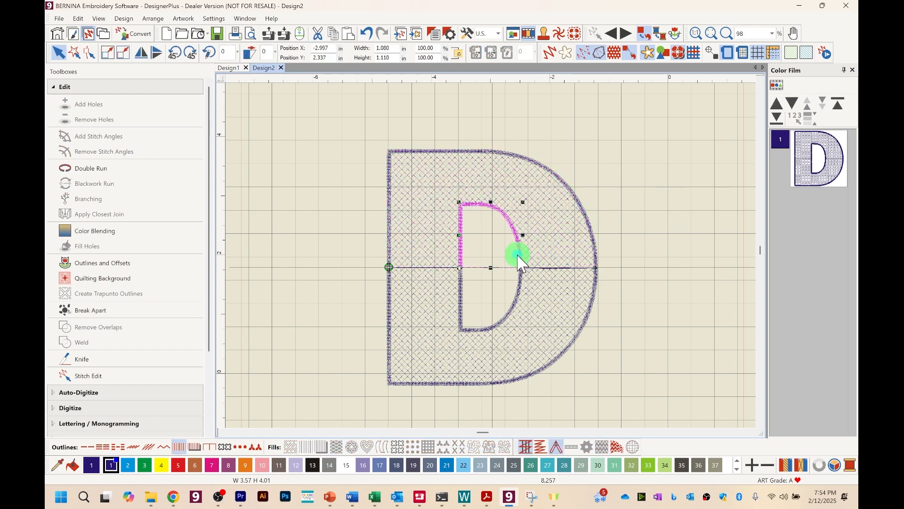
{"action": "left_click", "coordinate": [595, 239]}
{"action": "left_click", "coordinate": [626, 196]}
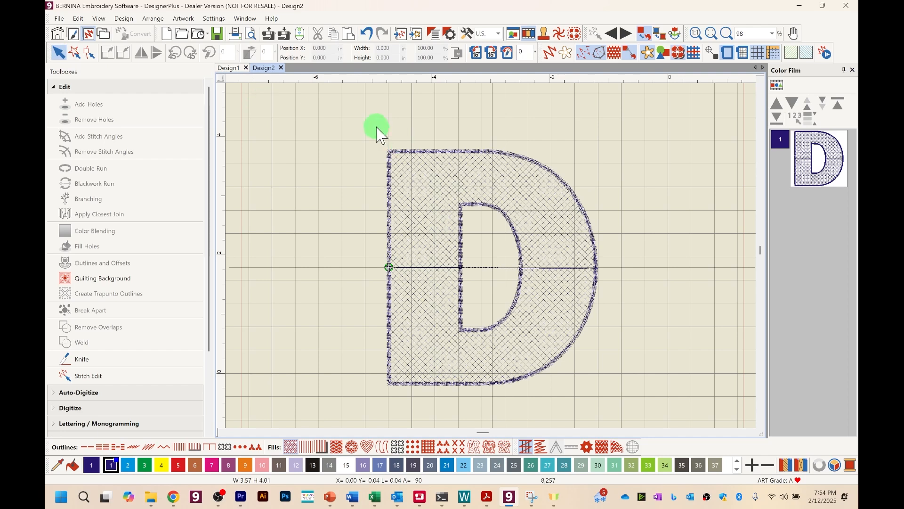
Select all pieces of the D's upper half and move them straight up about 0.81 in to open a gap
{"action": "left_click_drag", "start_coordinate": [370, 135], "coordinate": [633, 284]}
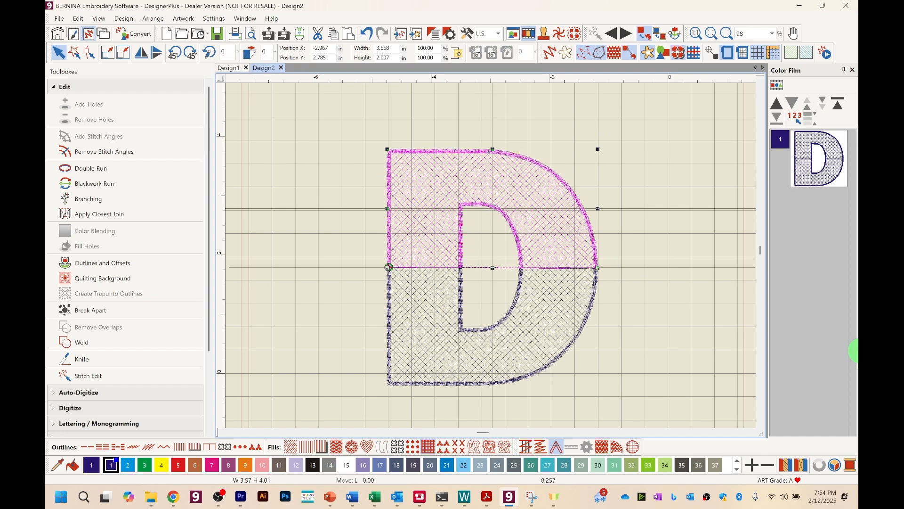
{"action": "left_click_drag", "start_coordinate": [389, 267], "coordinate": [389, 219]}
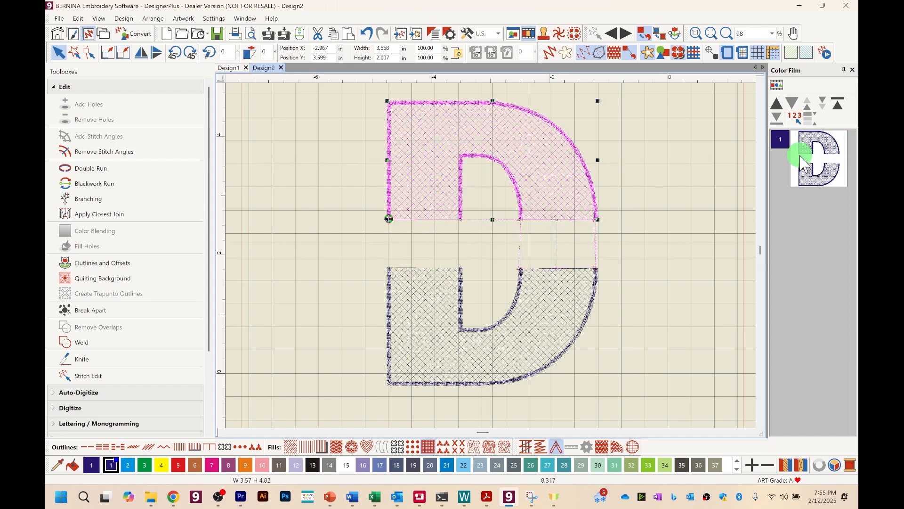
{"action": "left_click", "coordinate": [673, 211]}
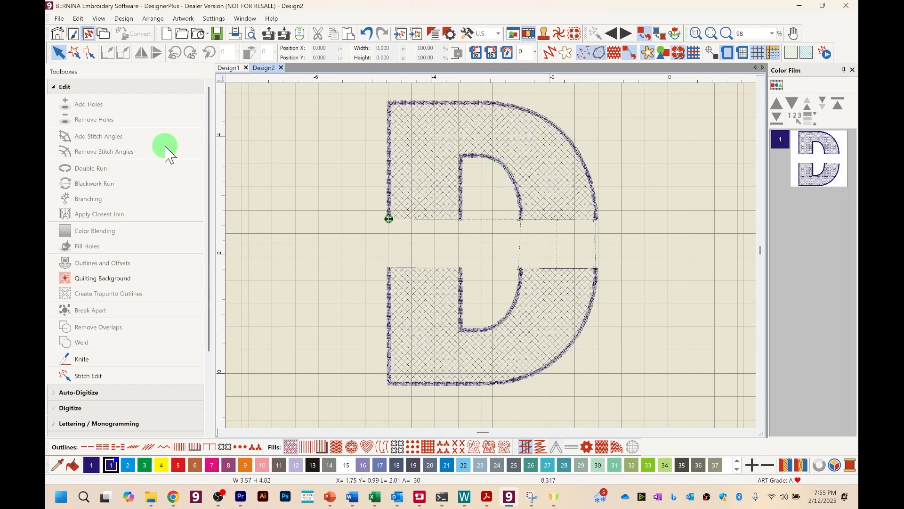
Digitize a horizontal satin line about 4.39 in long with Open Object along the cut edge of the D's upper half
{"action": "left_click", "coordinate": [56, 87]}
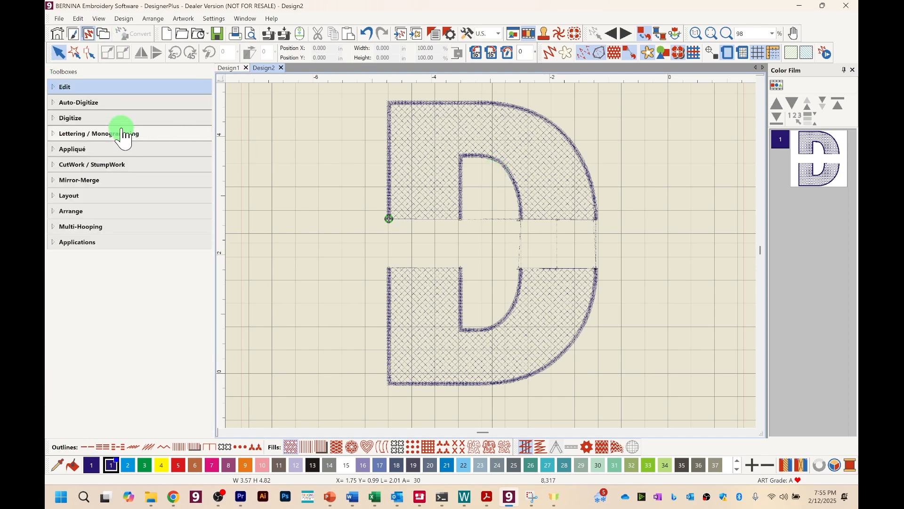
{"action": "left_click", "coordinate": [70, 120]}
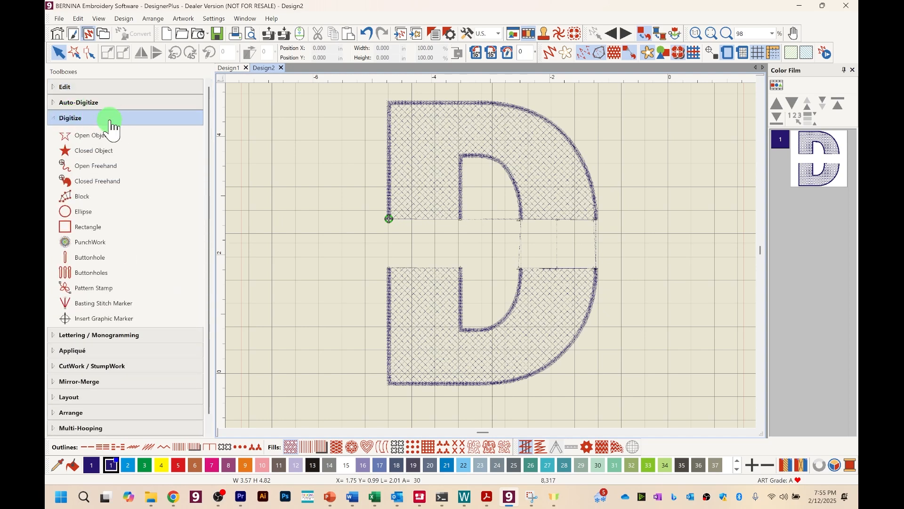
{"action": "left_click", "coordinate": [75, 138]}
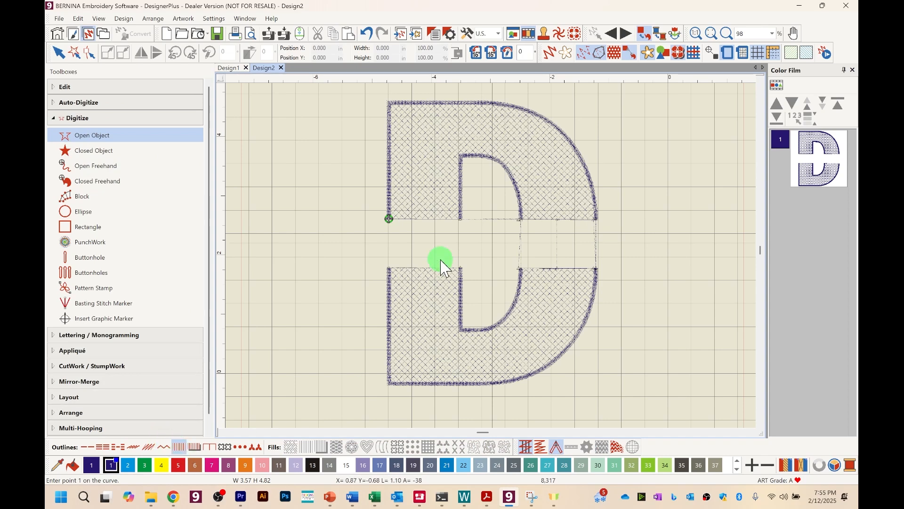
{"action": "left_click", "coordinate": [363, 219]}
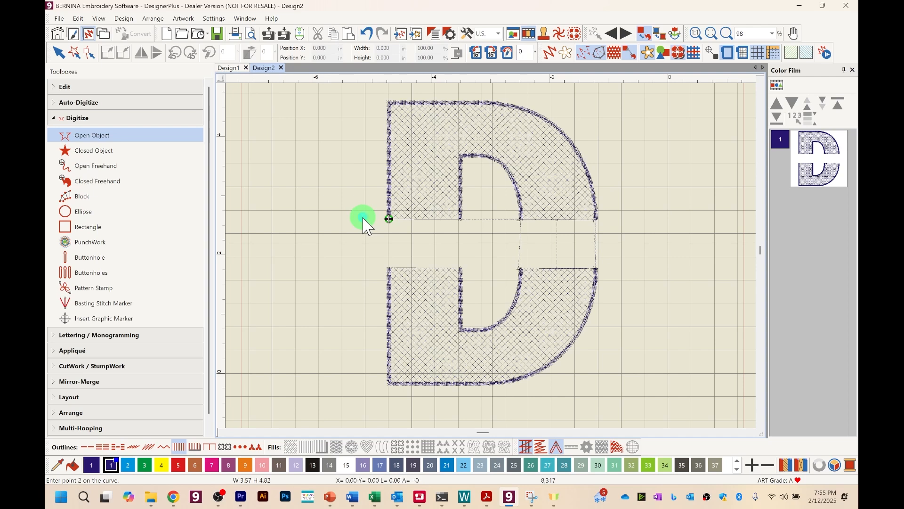
{"action": "left_click", "coordinate": [623, 217]}
{"action": "key", "text": "Return"}
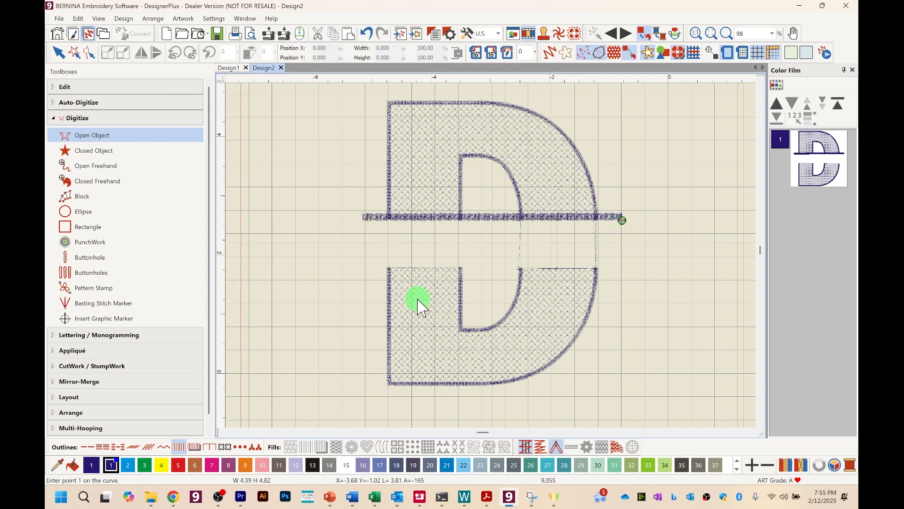
Duplicate the satin line, nudge the copy straight down about 0.86 in onto the lower half's cut edge, and clear the selection
{"action": "left_click", "coordinate": [58, 53]}
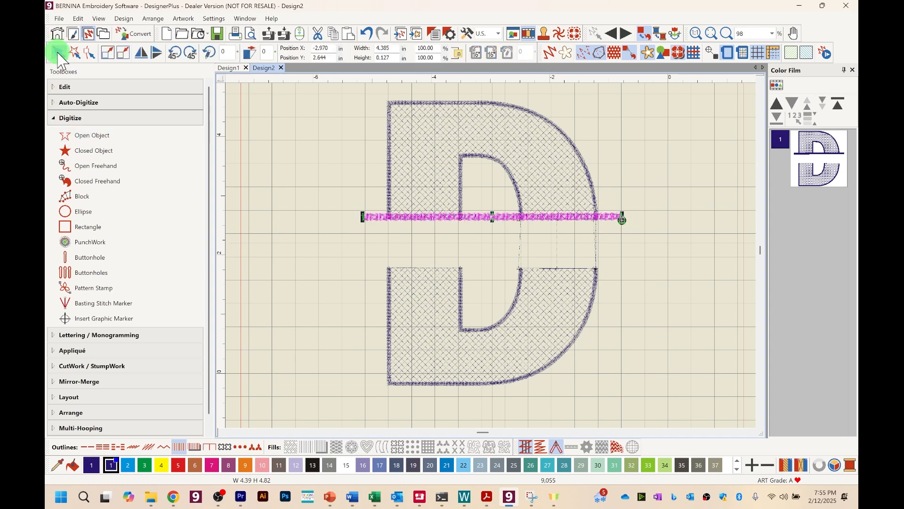
{"action": "left_click", "coordinate": [349, 34]}
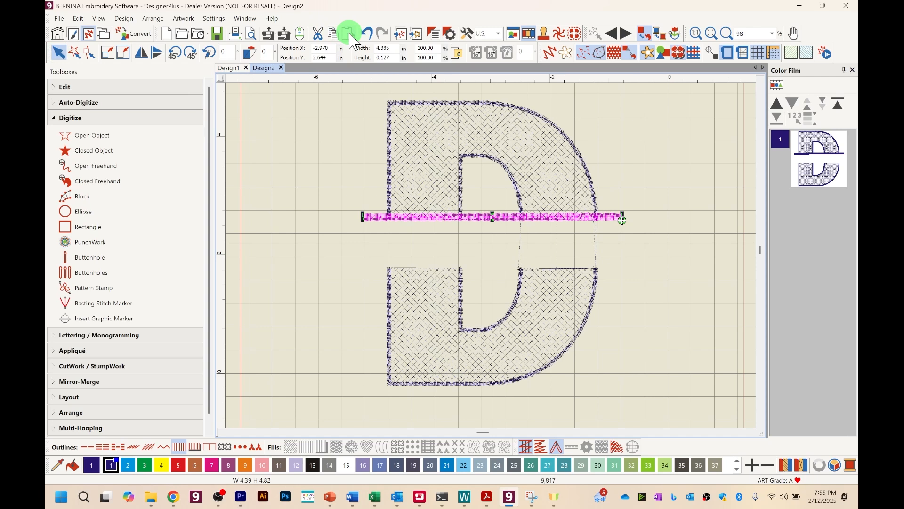
{"action": "key", "text": "Down"}
{"action": "key", "text": "Down"}
{"action": "key", "text": "Down"}
{"action": "key", "text": "Down"}
{"action": "key", "text": "Down"}
{"action": "key", "text": "Down"}
{"action": "key", "text": "Down"}
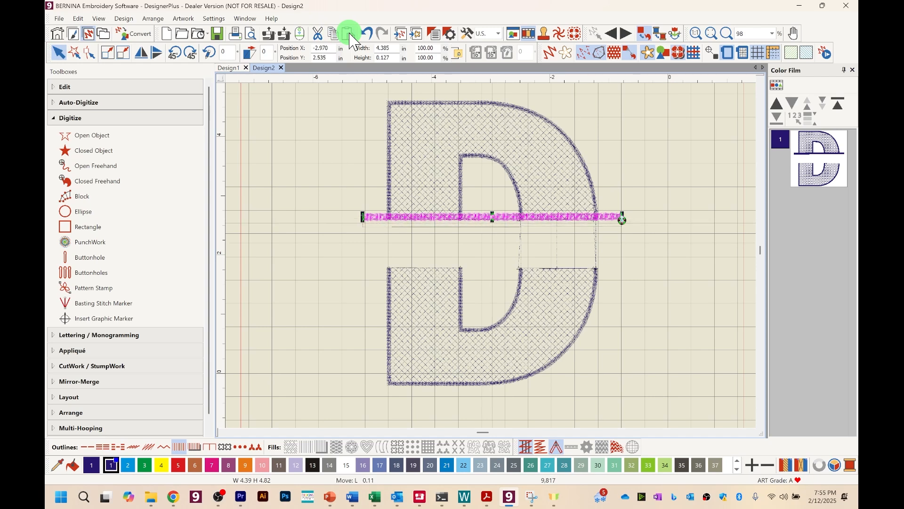
{"action": "key", "text": "Down"}
{"action": "key", "text": "Down"}
{"action": "key", "text": "Down"}
{"action": "key", "text": "Down"}
{"action": "key", "text": "Down"}
{"action": "key", "text": "Down"}
{"action": "key", "text": "Down"}
{"action": "key", "text": "Down"}
{"action": "key", "text": "Down"}
{"action": "key", "text": "Down"}
{"action": "key", "text": "Down"}
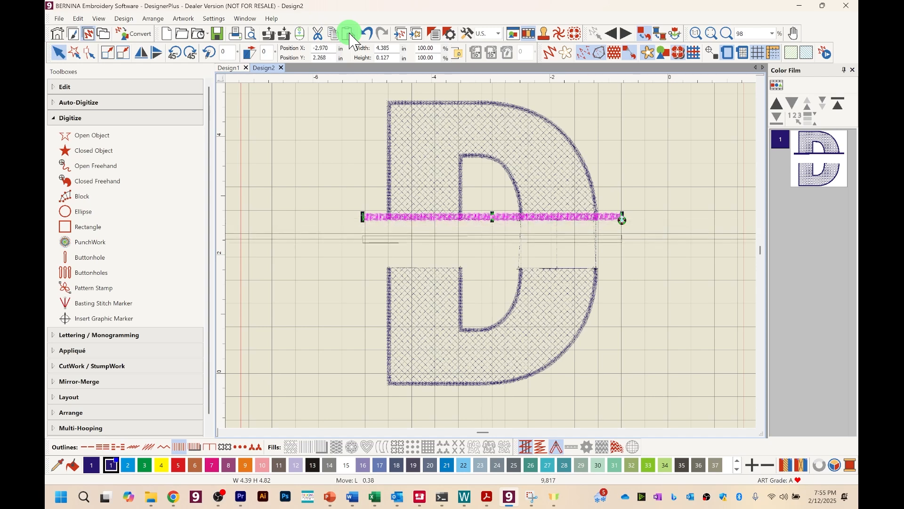
{"action": "key", "text": "Down"}
{"action": "key", "text": "Down"}
{"action": "key", "text": "Down"}
{"action": "key", "text": "Down"}
{"action": "key", "text": "Down"}
{"action": "key", "text": "Down"}
{"action": "key", "text": "Down"}
{"action": "key", "text": "Down"}
{"action": "key", "text": "Down"}
{"action": "key", "text": "Down"}
{"action": "key", "text": "Down"}
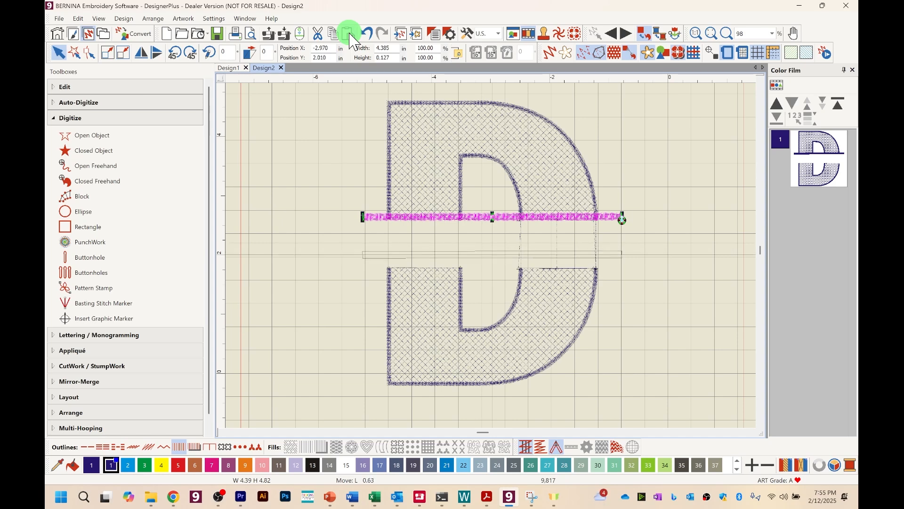
{"action": "key", "text": "Down"}
{"action": "key", "text": "Down"}
{"action": "key", "text": "Down"}
{"action": "key", "text": "Down"}
{"action": "key", "text": "Down"}
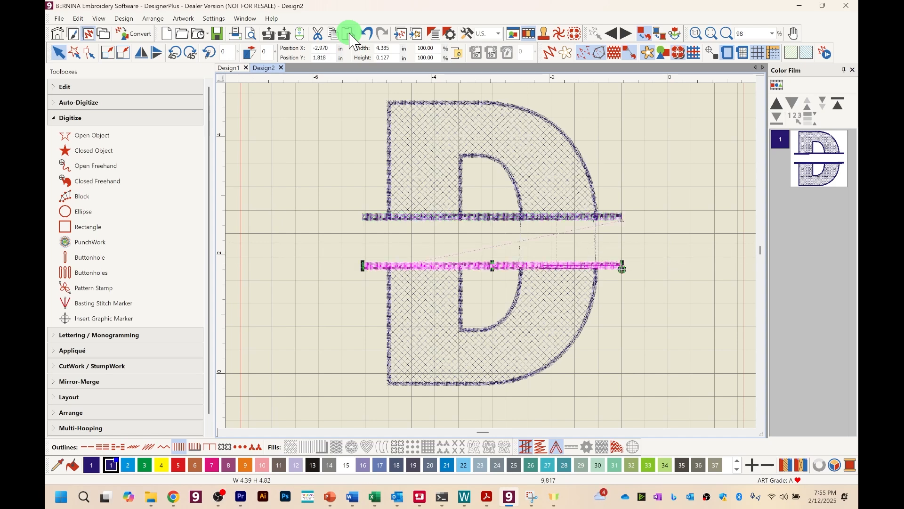
{"action": "key", "text": "Down"}
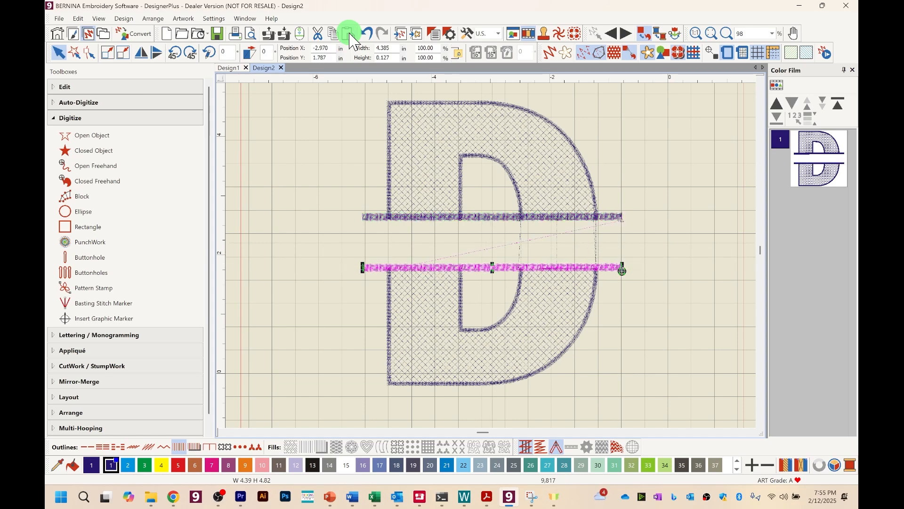
{"action": "left_click", "coordinate": [655, 178]}
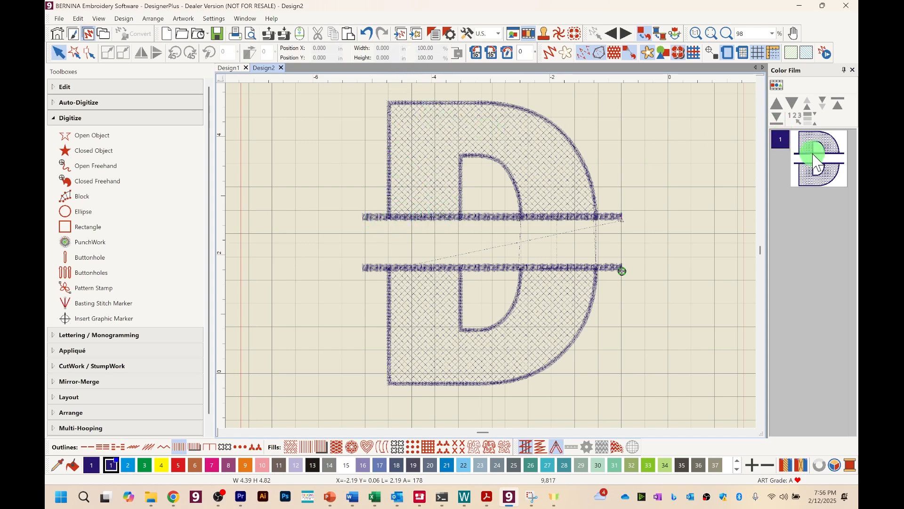
Check the satin width of the upper gap line in its outline stitch properties, and close them without changes
{"action": "left_click", "coordinate": [609, 227]}
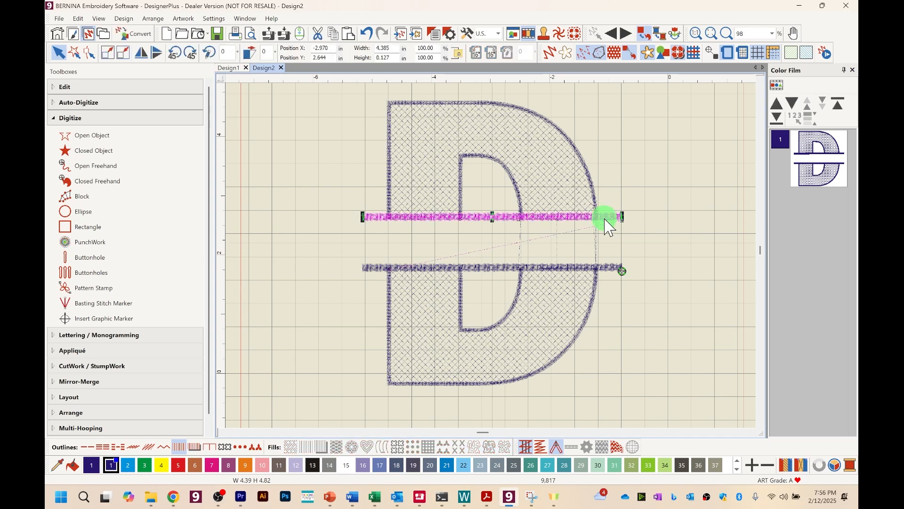
{"action": "left_click", "coordinate": [434, 34]}
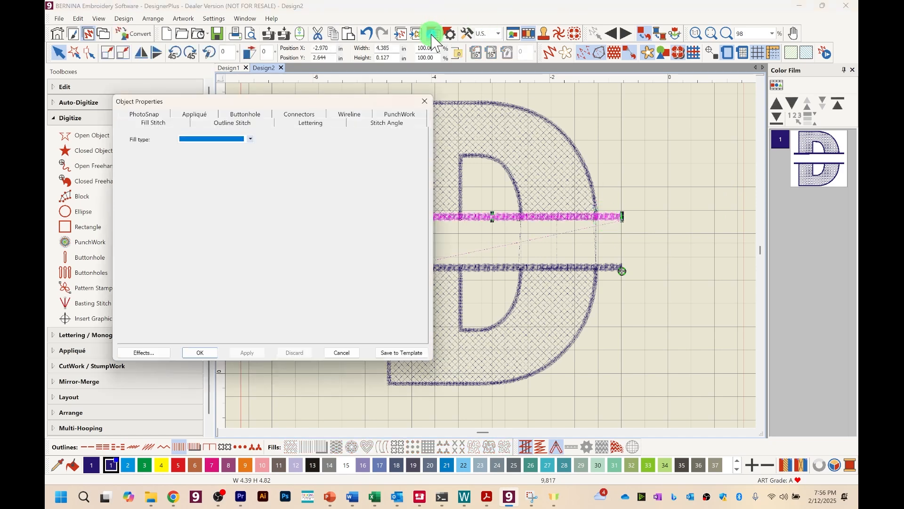
{"action": "left_click", "coordinate": [232, 124]}
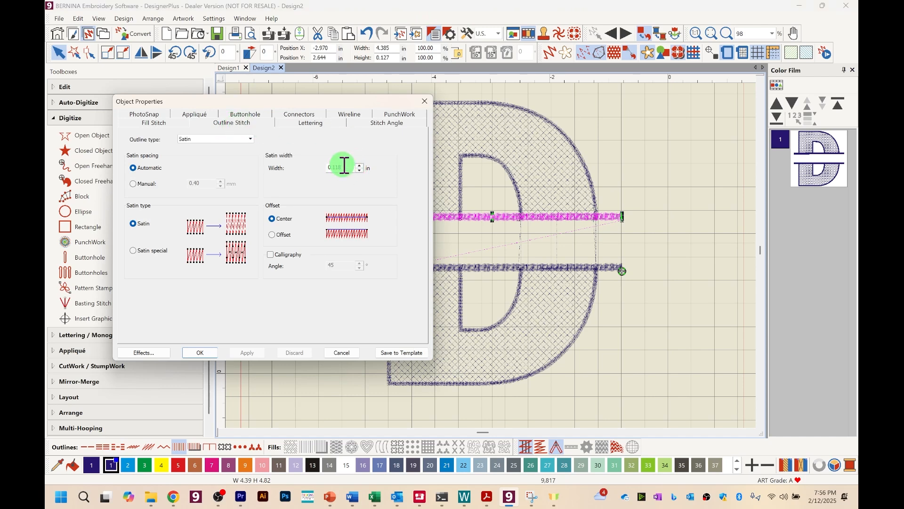
{"action": "left_click", "coordinate": [343, 352]}
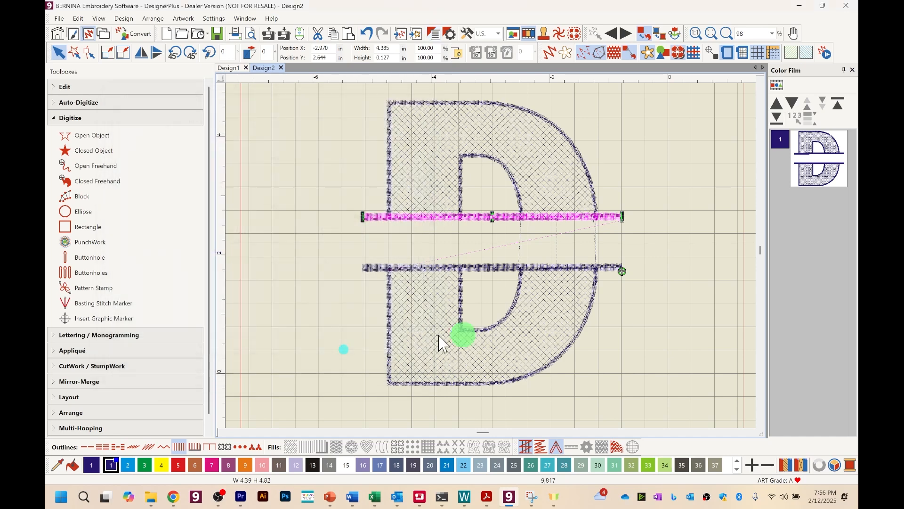
Set the satin width of the D's four outline pieces to 0.118 in, and return the Color Film to color blocks
{"action": "left_click", "coordinate": [777, 89]}
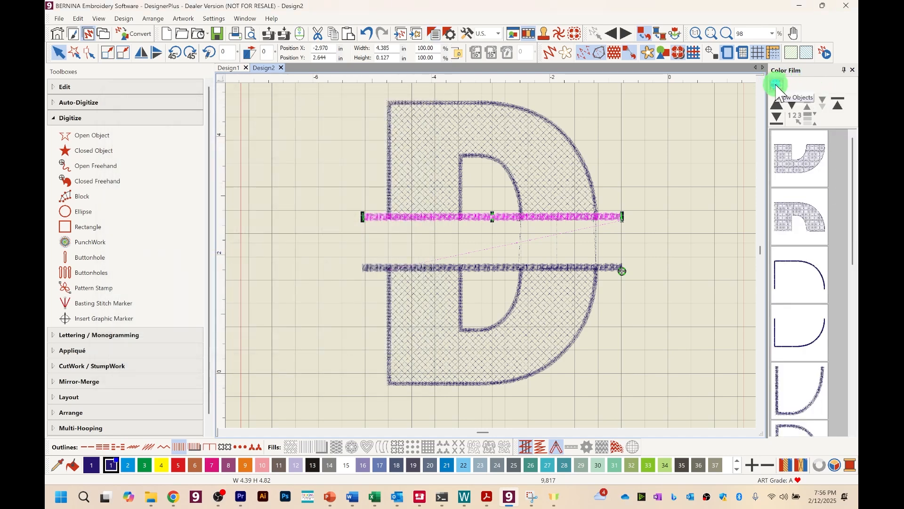
{"action": "scroll", "coordinate": [836, 289], "scroll_direction": "down", "scroll_amount": 1}
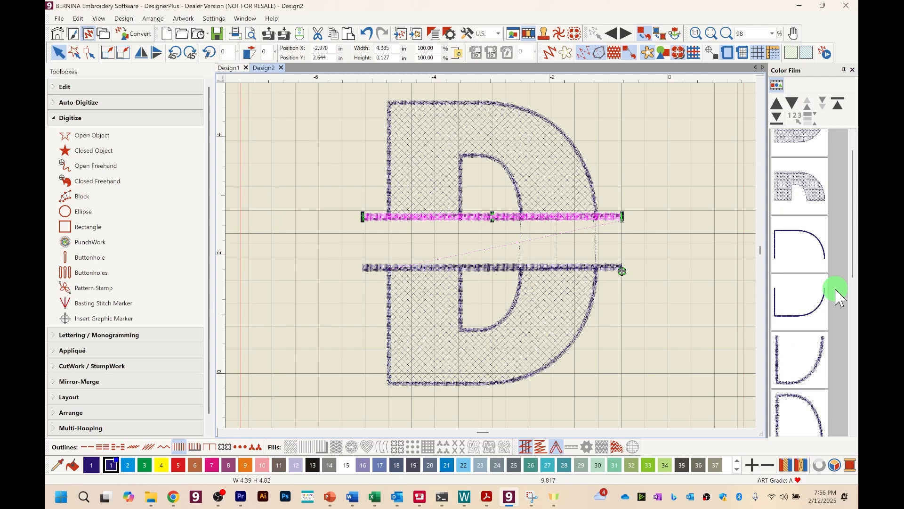
{"action": "left_click", "coordinate": [806, 242]}
{"action": "scroll", "coordinate": [806, 245], "scroll_direction": "down", "scroll_amount": 1}
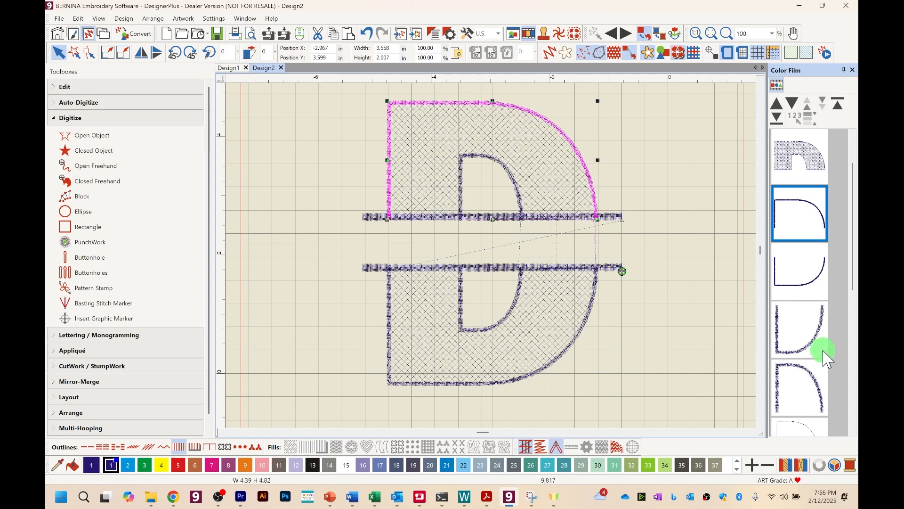
{"action": "left_click", "coordinate": [800, 393], "text": "shift"}
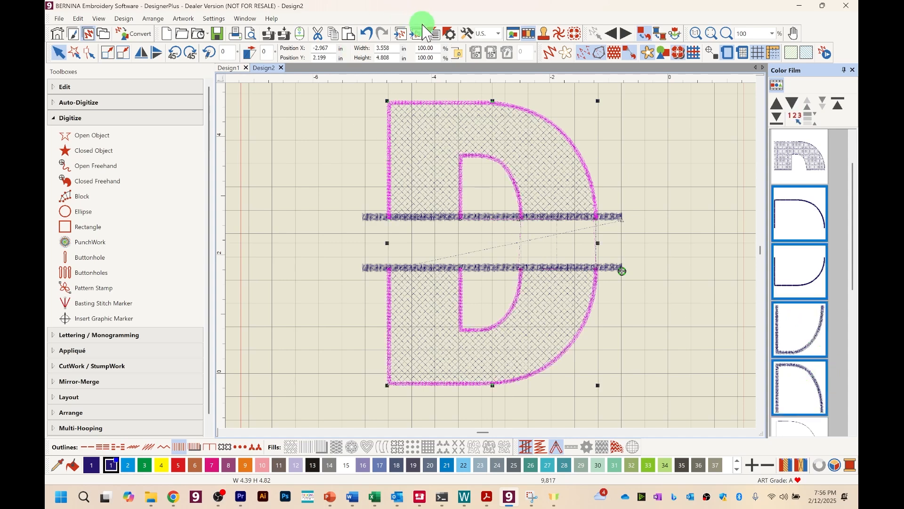
{"action": "left_click", "coordinate": [436, 33]}
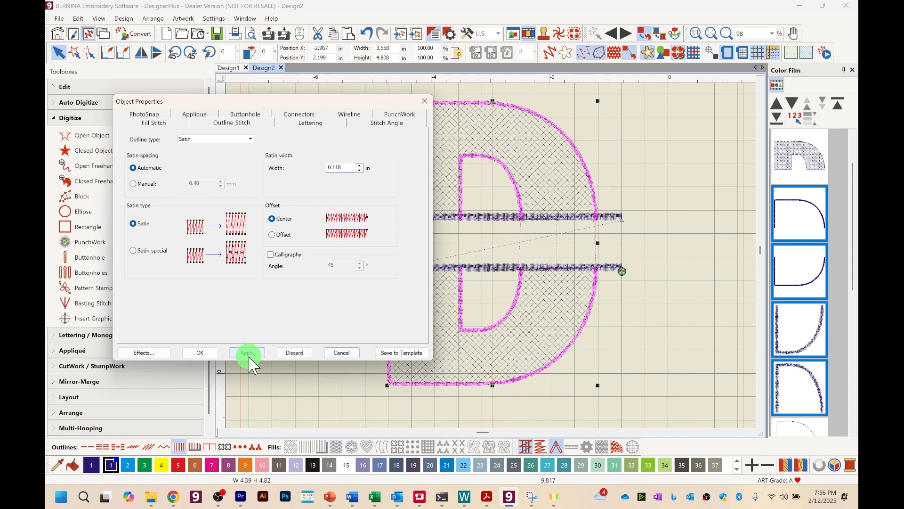
{"action": "left_click", "coordinate": [247, 353]}
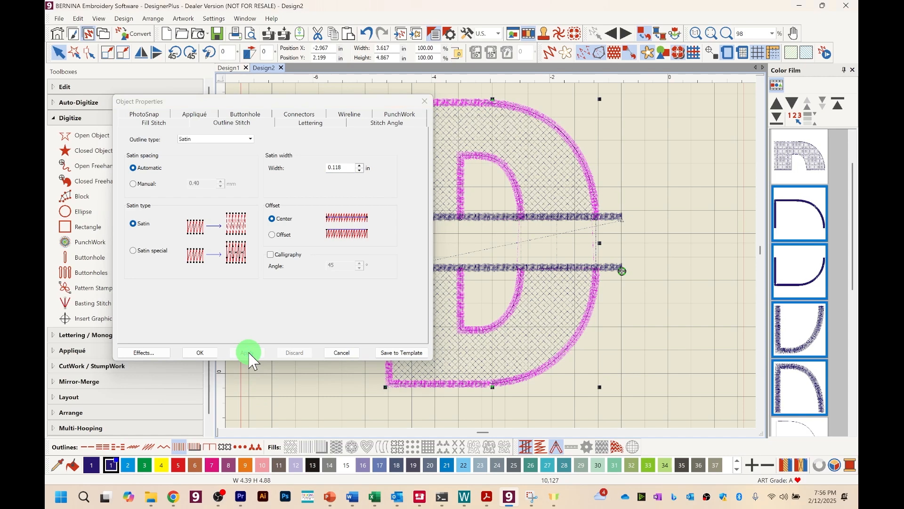
{"action": "left_click", "coordinate": [206, 354]}
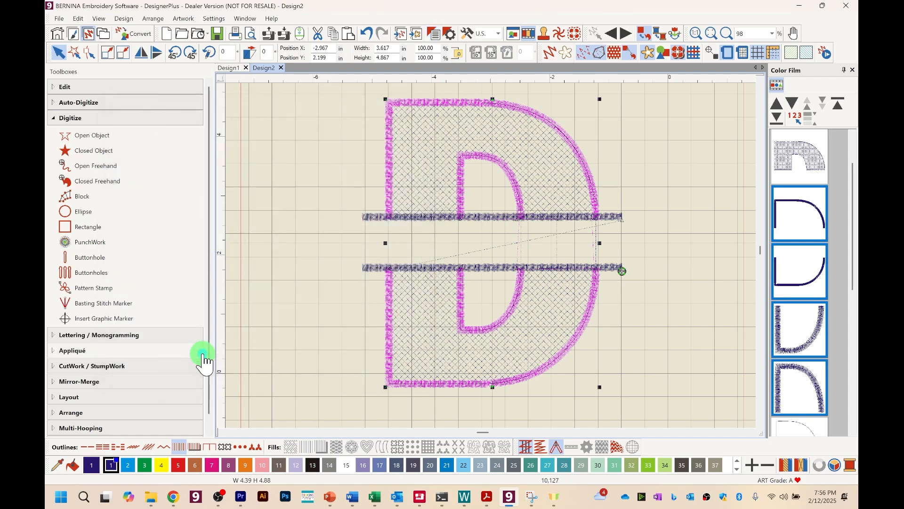
{"action": "left_click", "coordinate": [673, 185]}
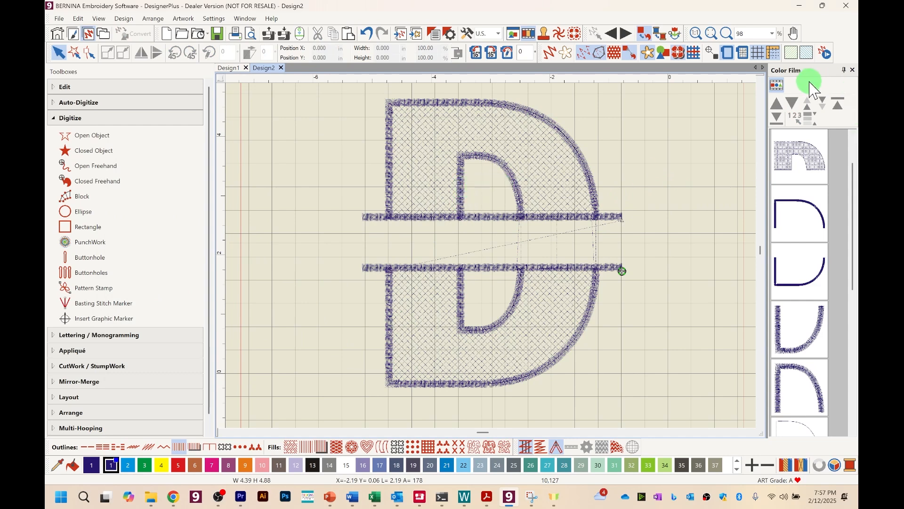
{"action": "left_click", "coordinate": [777, 86]}
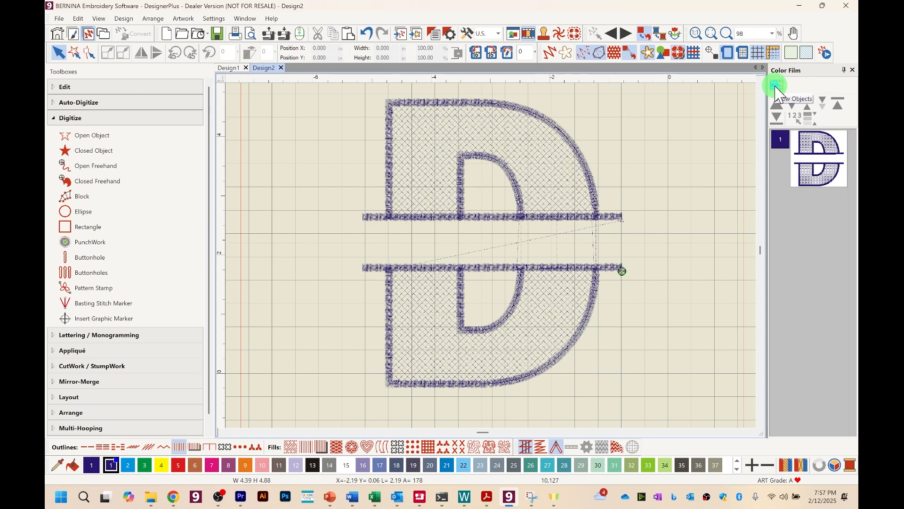
{"action": "left_click", "coordinate": [776, 87]}
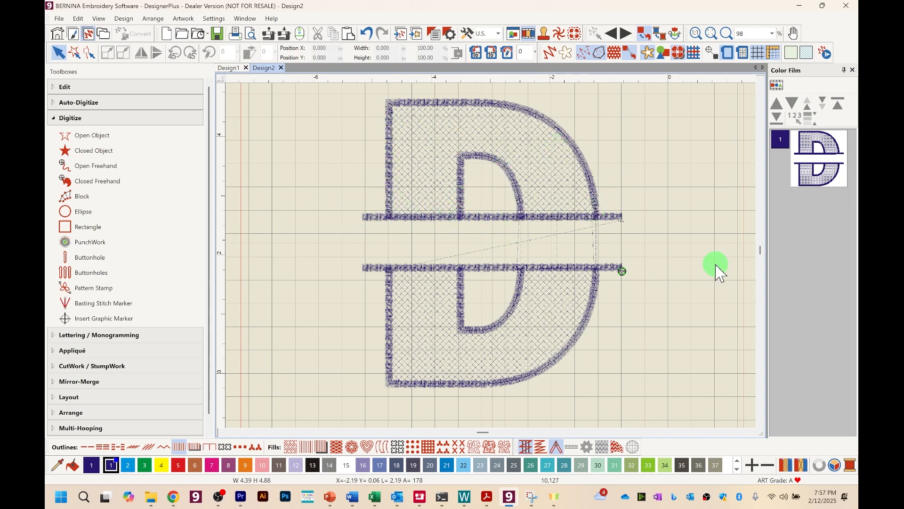
Apply Blackwork Run to the two satin lines and the D's outlines, with entry and exit points at the lower line's right end
{"action": "left_click", "coordinate": [372, 217]}
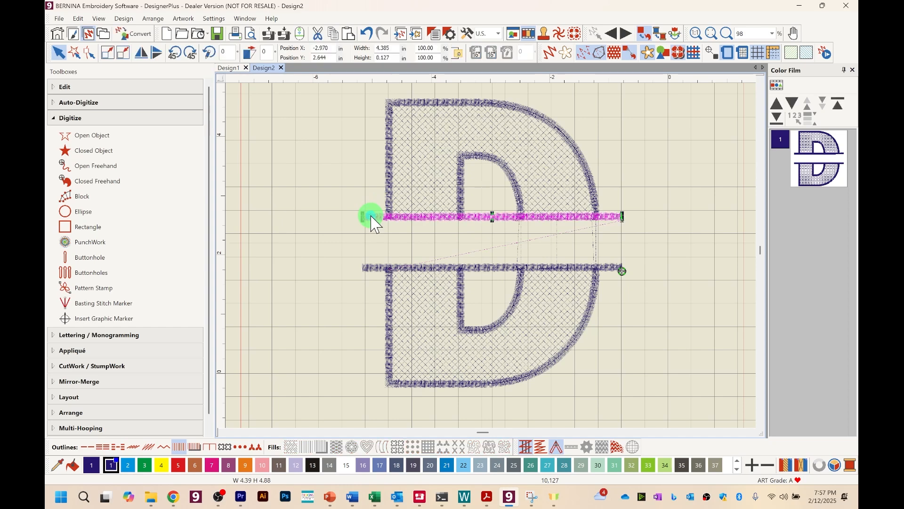
{"action": "left_click", "coordinate": [372, 267], "text": "ctrl"}
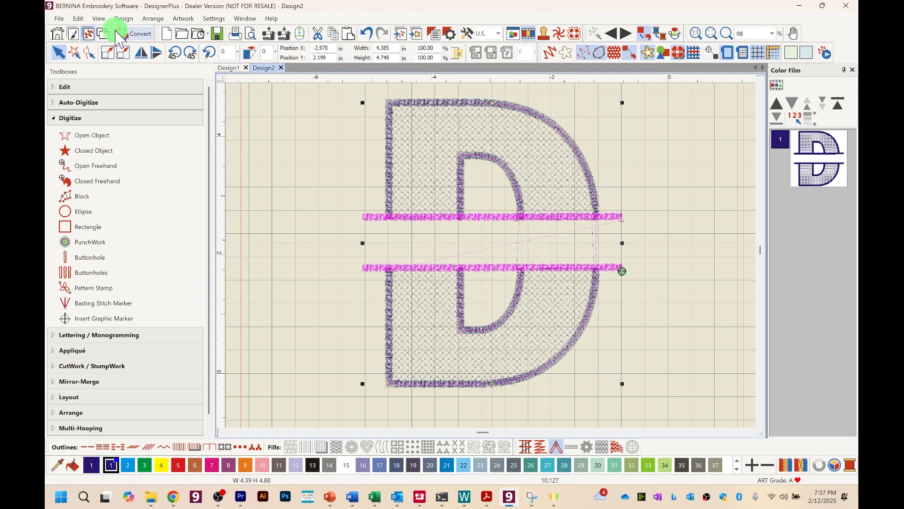
{"action": "left_click", "coordinate": [53, 87]}
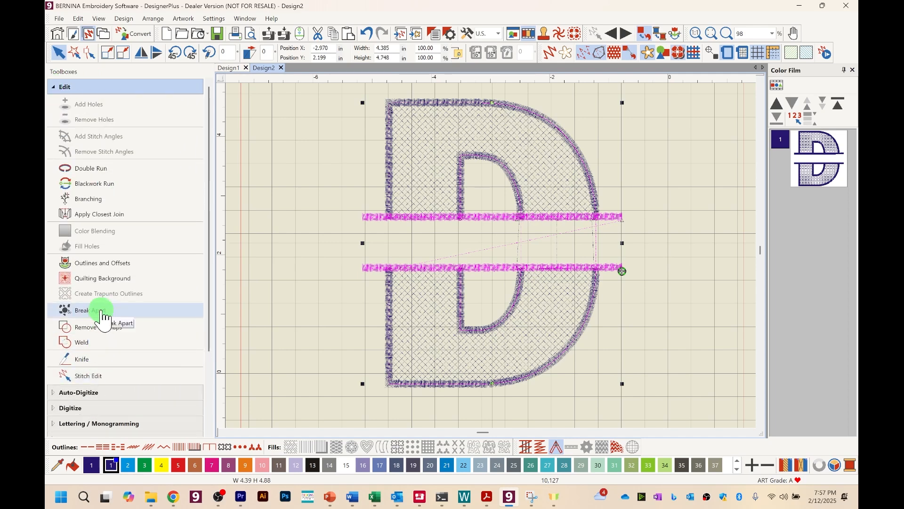
{"action": "left_click", "coordinate": [93, 190]}
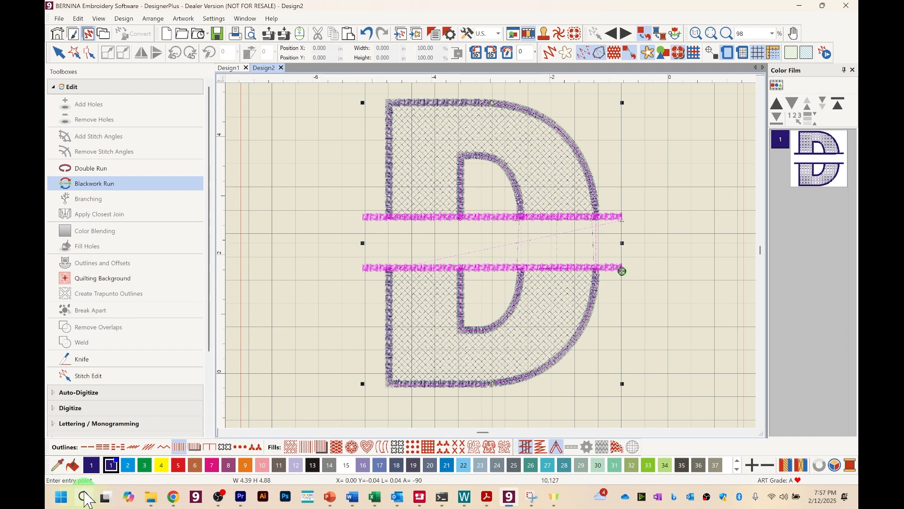
{"action": "left_click", "coordinate": [76, 363]}
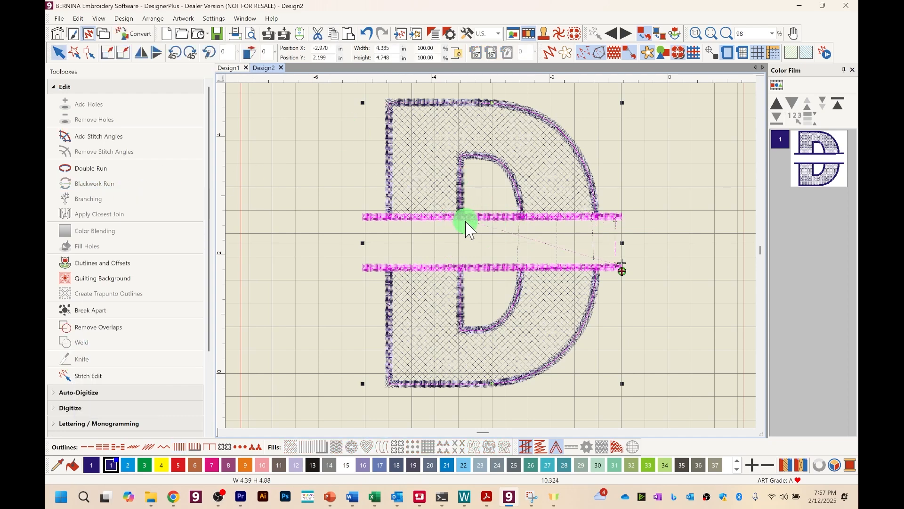
{"action": "left_click", "coordinate": [709, 132]}
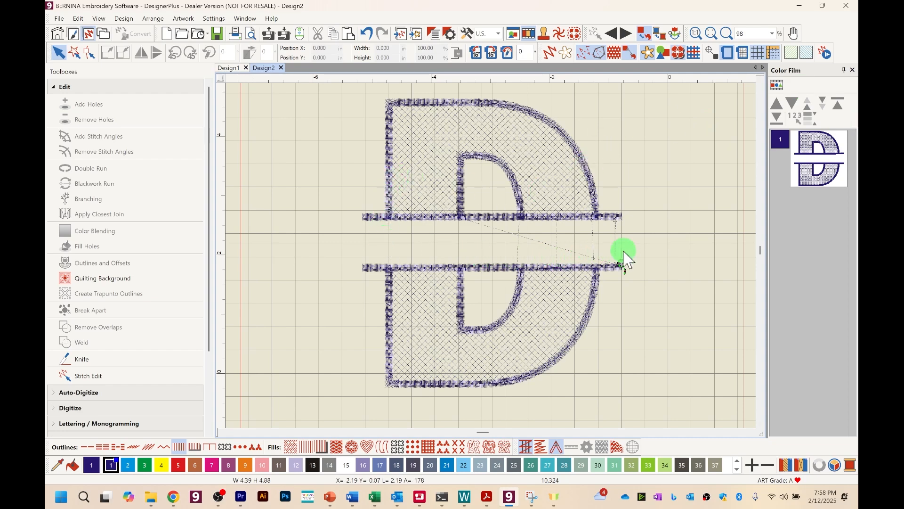
Add the family name as lettering across the upper half of the D, starting outside its left edge
{"action": "left_click", "coordinate": [49, 86]}
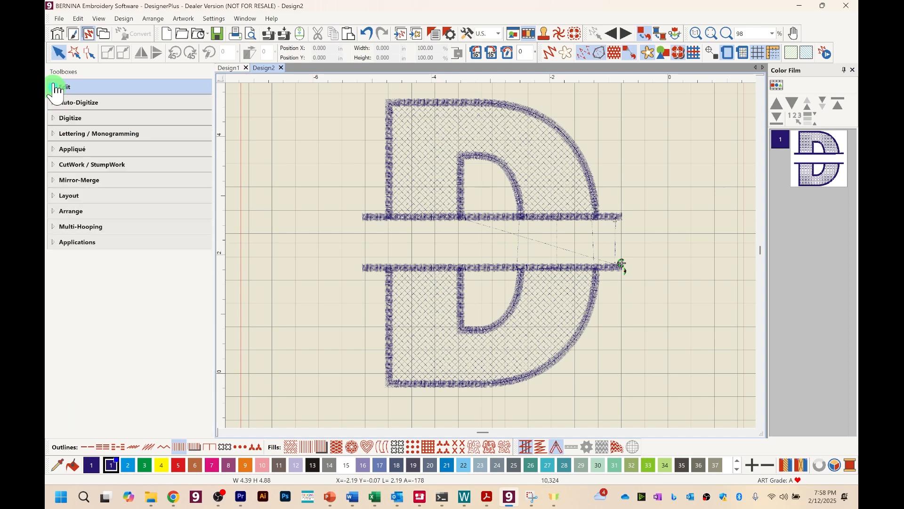
{"action": "left_click", "coordinate": [135, 136]}
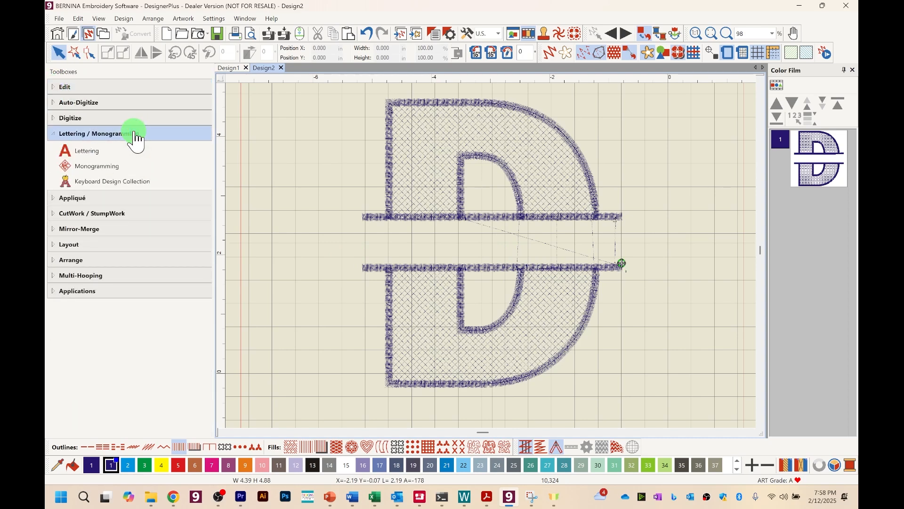
{"action": "left_click", "coordinate": [100, 151]}
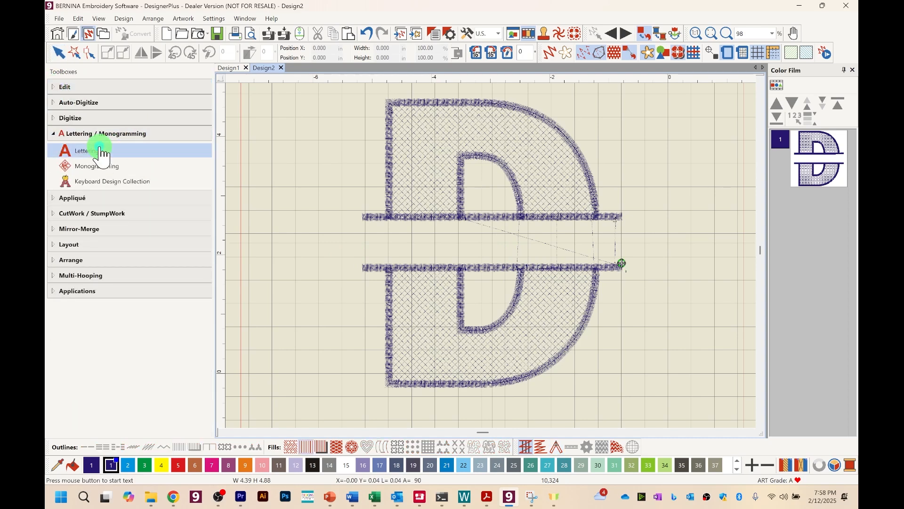
{"action": "left_click", "coordinate": [322, 204]}
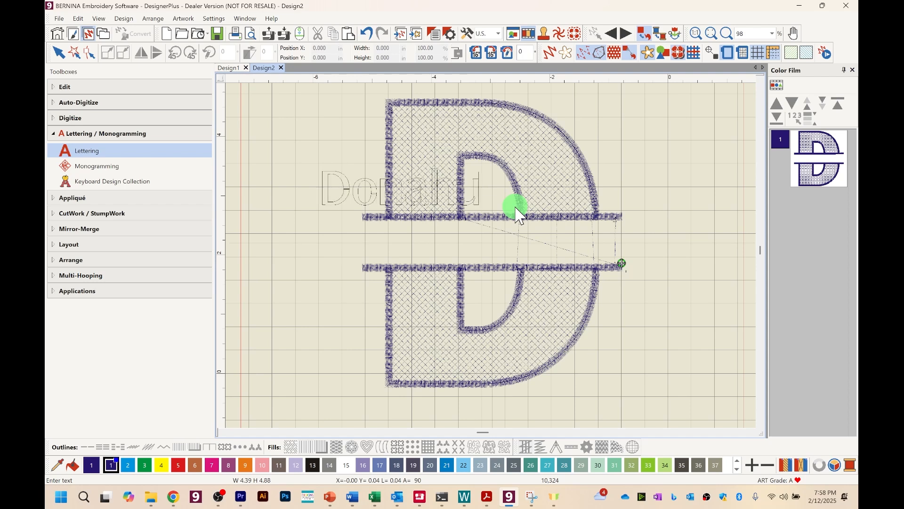
{"action": "key", "text": "Return"}
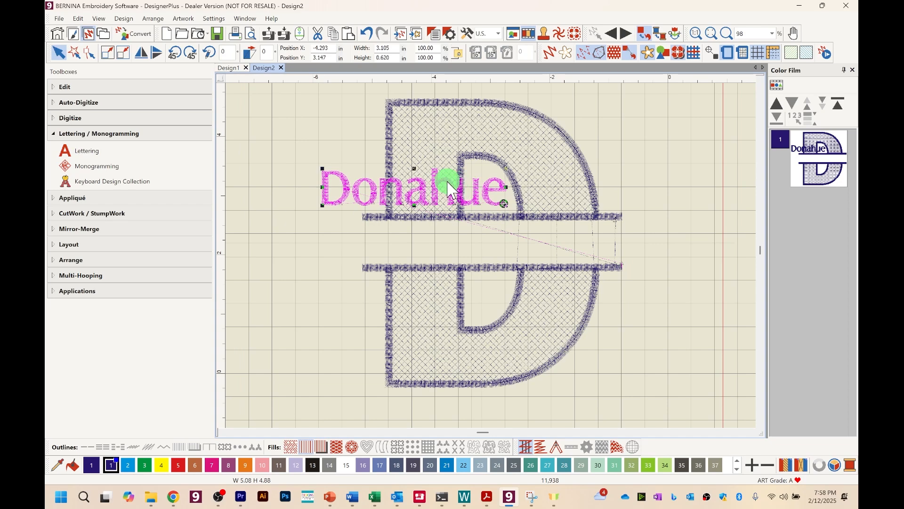
Change the lettering's font to Amalfi Coast
{"action": "left_click", "coordinate": [434, 34]}
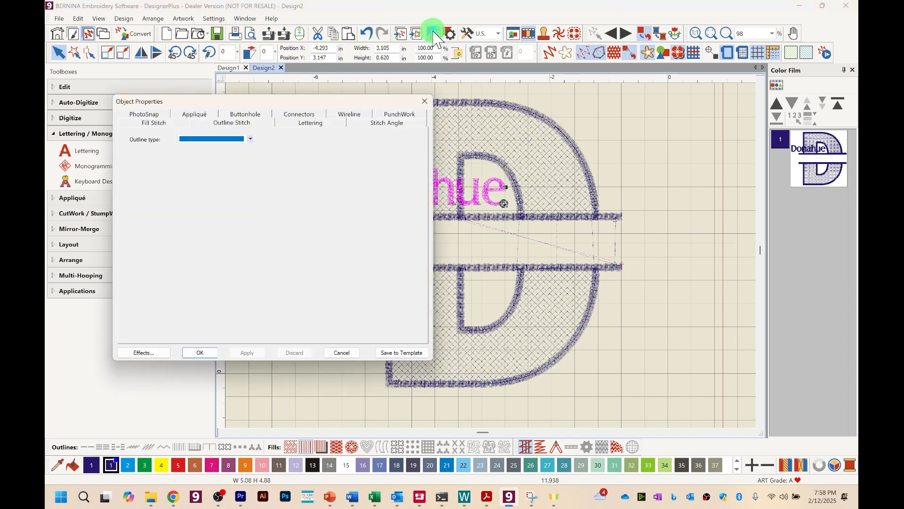
{"action": "left_click", "coordinate": [319, 123]}
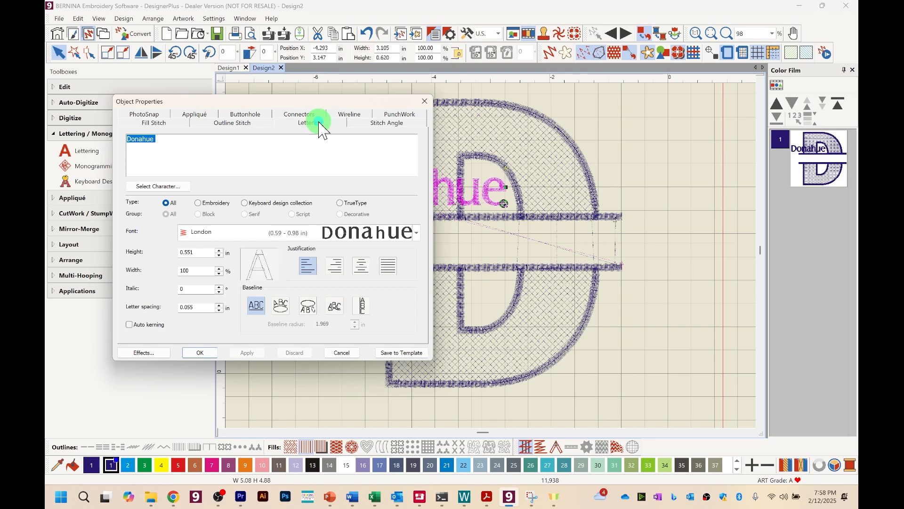
{"action": "left_click", "coordinate": [417, 233]}
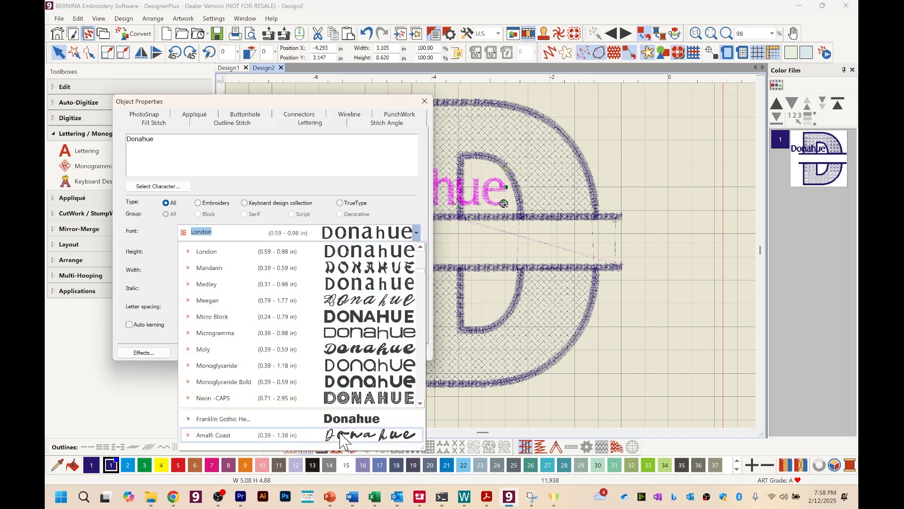
{"action": "left_click", "coordinate": [346, 435]}
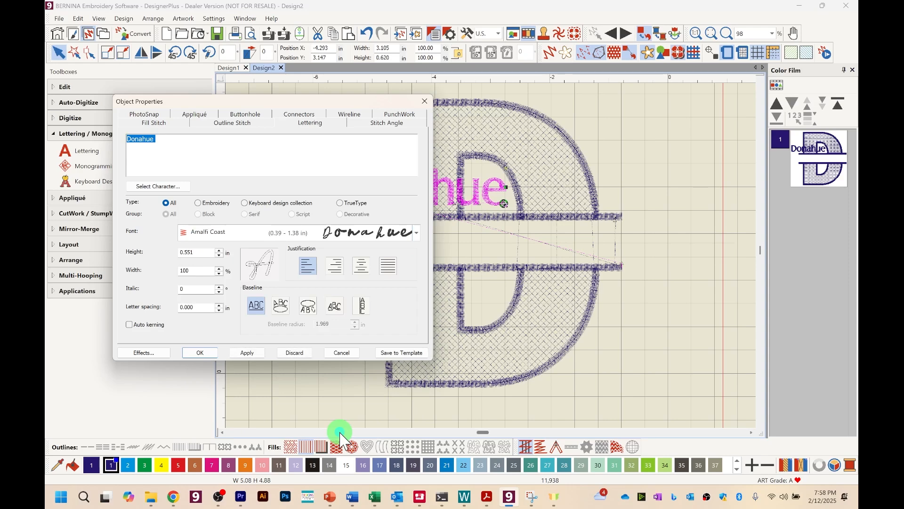
{"action": "left_click", "coordinate": [199, 352]}
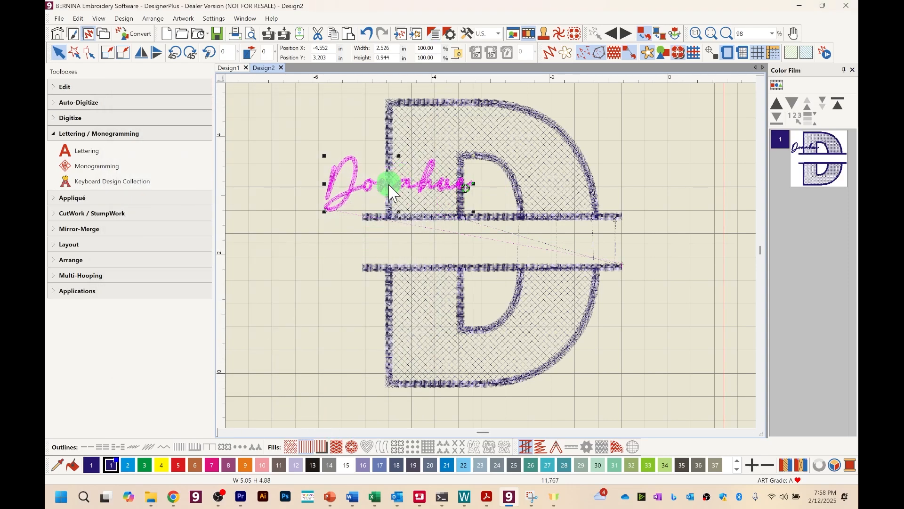
Move the lettering into the gap between the satin lines and scale it proportionally to about 4.04 in wide
{"action": "left_click_drag", "start_coordinate": [389, 191], "coordinate": [439, 250]}
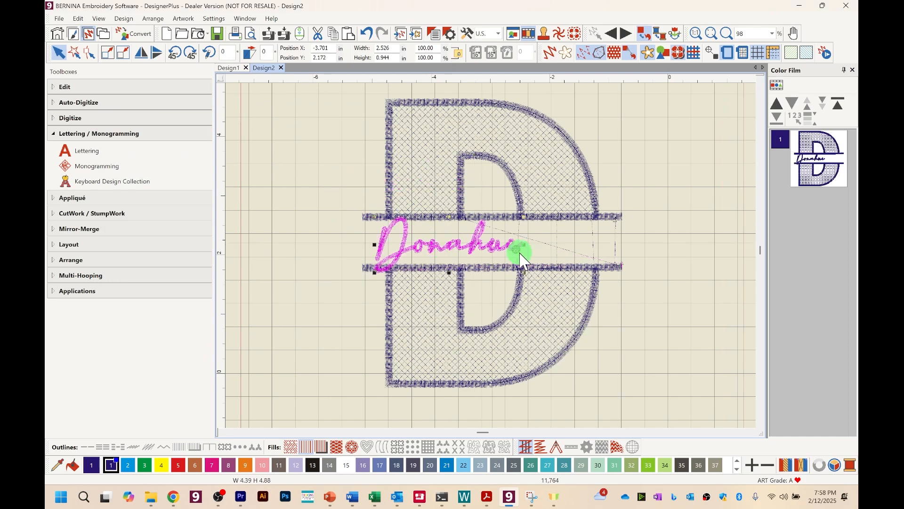
{"action": "left_click_drag", "start_coordinate": [521, 254], "coordinate": [619, 202]}
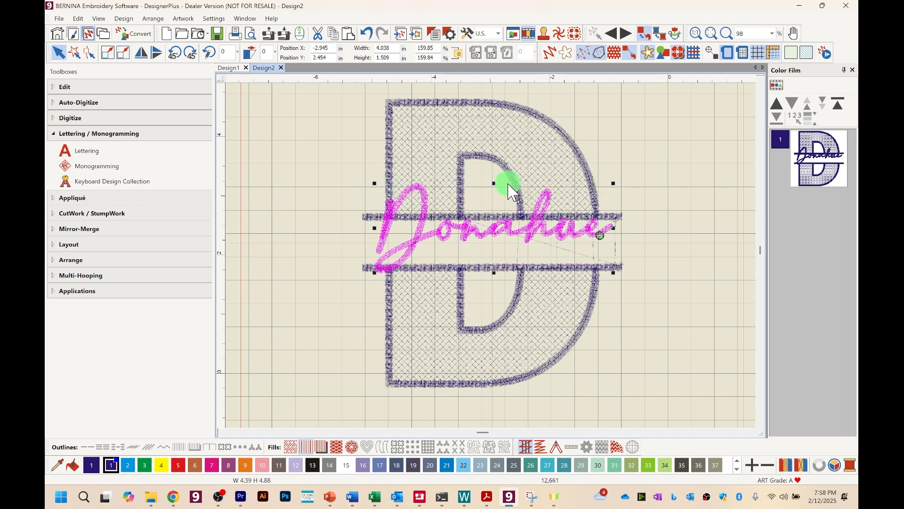
Try stretching the lettering to about 2.04 in high and separately to about 4.93 in wide, undoing each stretch
{"action": "left_click_drag", "start_coordinate": [496, 183], "coordinate": [497, 153]}
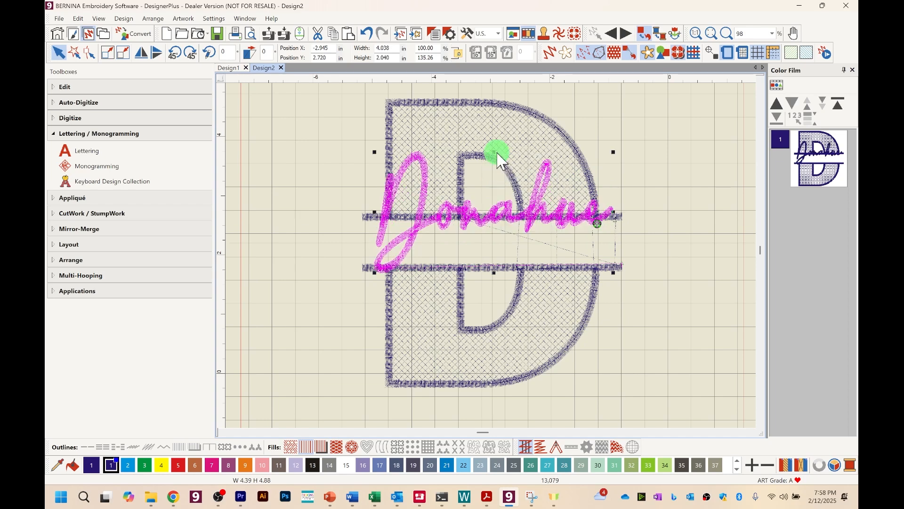
{"action": "left_click", "coordinate": [367, 33]}
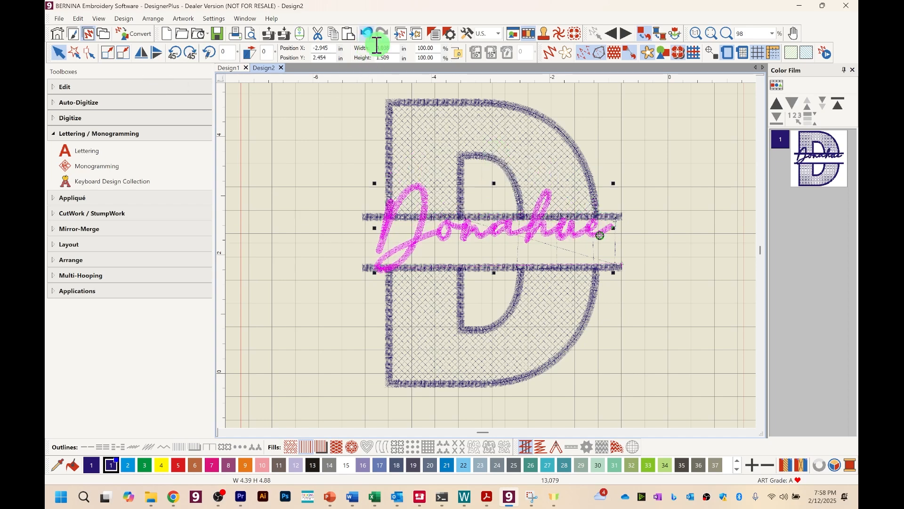
{"action": "left_click_drag", "start_coordinate": [374, 228], "coordinate": [321, 229]}
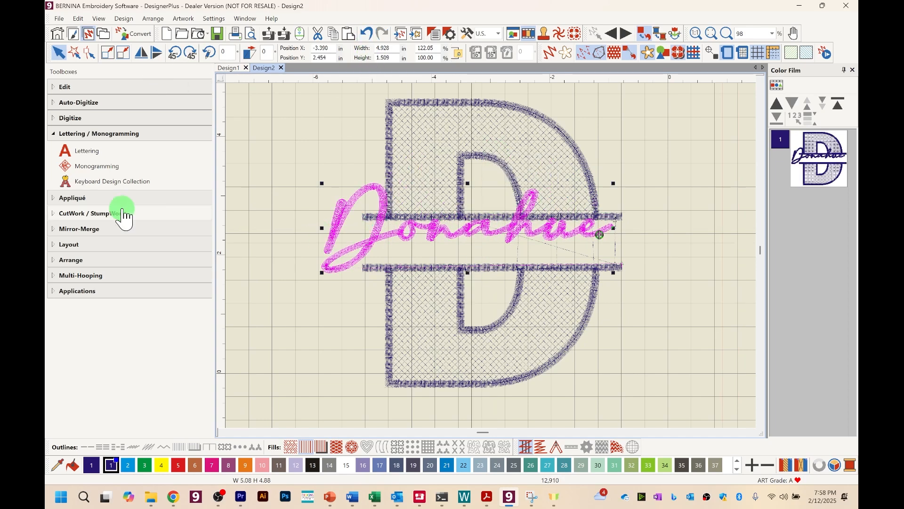
{"action": "left_click", "coordinate": [367, 34]}
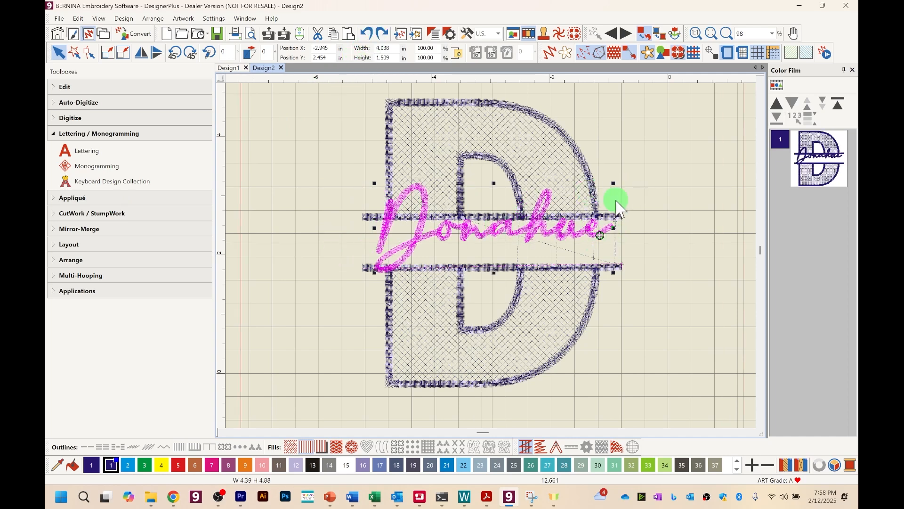
Center the lettering vertically across the gap, stretch its height to about 1.68 in, and clear the selection
{"action": "left_click_drag", "start_coordinate": [573, 242], "coordinate": [574, 256]}
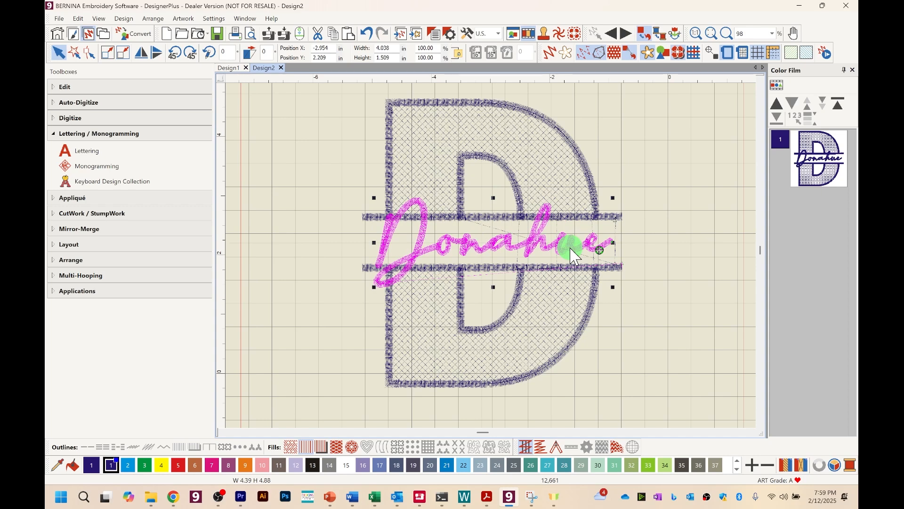
{"action": "left_click_drag", "start_coordinate": [494, 198], "coordinate": [494, 188]}
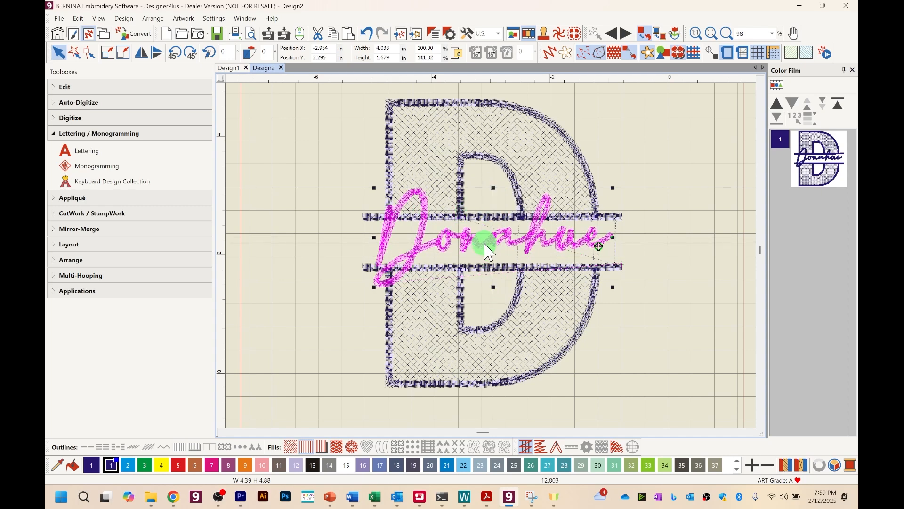
{"action": "left_click_drag", "start_coordinate": [485, 235], "coordinate": [485, 242]}
{"action": "left_click", "coordinate": [705, 286]}
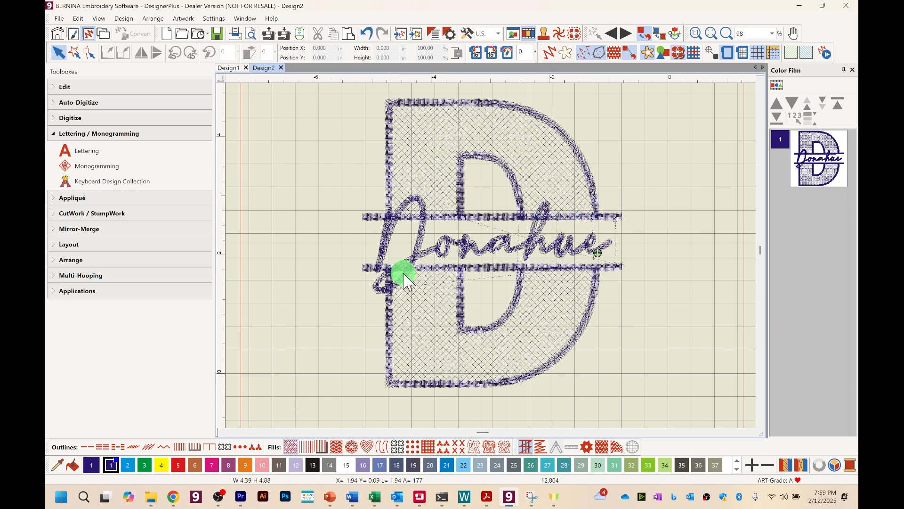
Select the whole design, stretch it horizontally to about 5.3 in wide with the height kept, and deselect it
{"action": "left_click", "coordinate": [595, 190]}
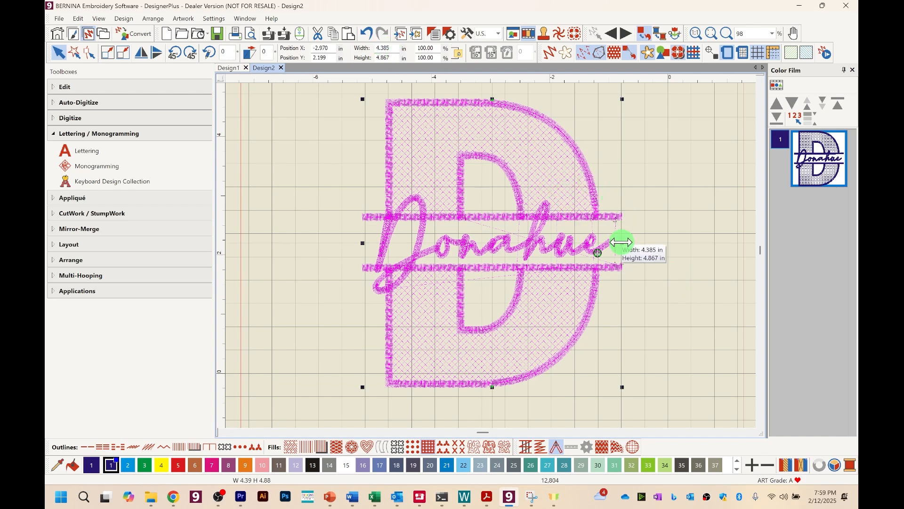
{"action": "left_click_drag", "start_coordinate": [625, 242], "coordinate": [678, 242]}
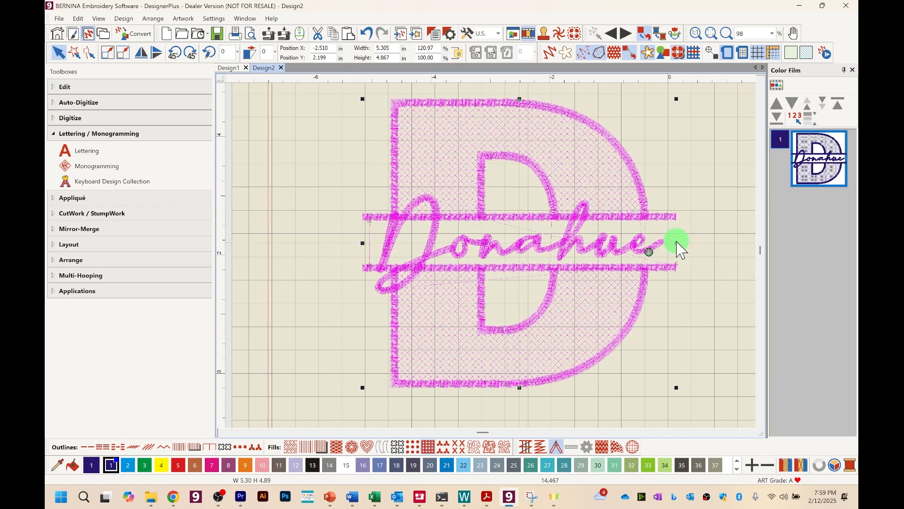
{"action": "left_click", "coordinate": [712, 33]}
{"action": "left_click", "coordinate": [738, 130]}
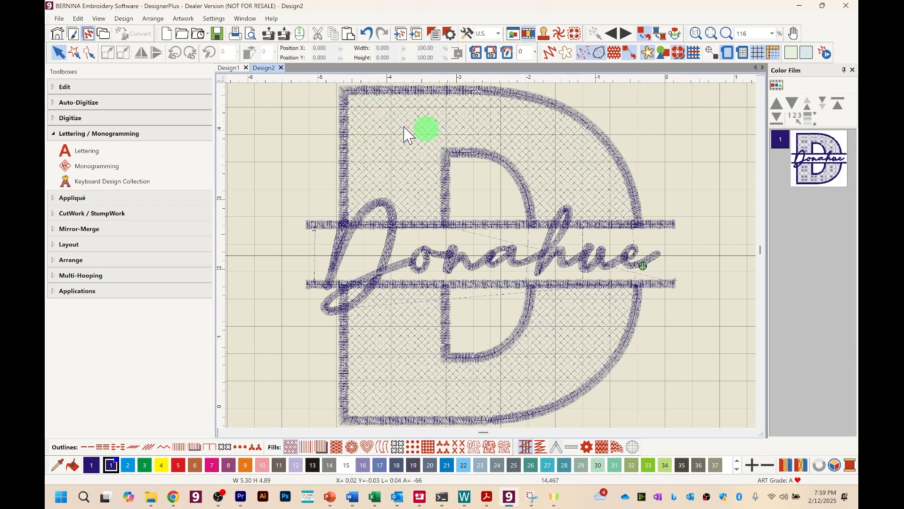
Recolor the D's upper and lower fill pieces with palette color 15, selecting them as individual objects in the Color Film
{"action": "left_click", "coordinate": [778, 85]}
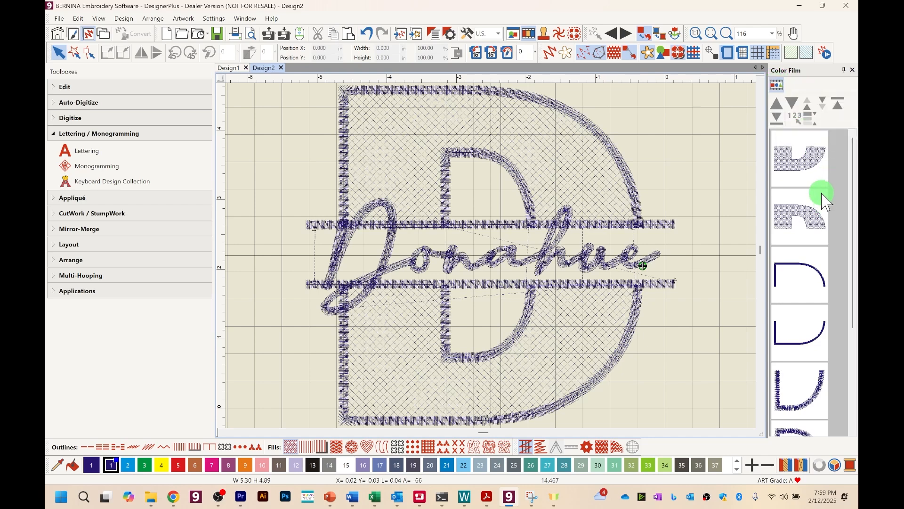
{"action": "left_click", "coordinate": [803, 156]}
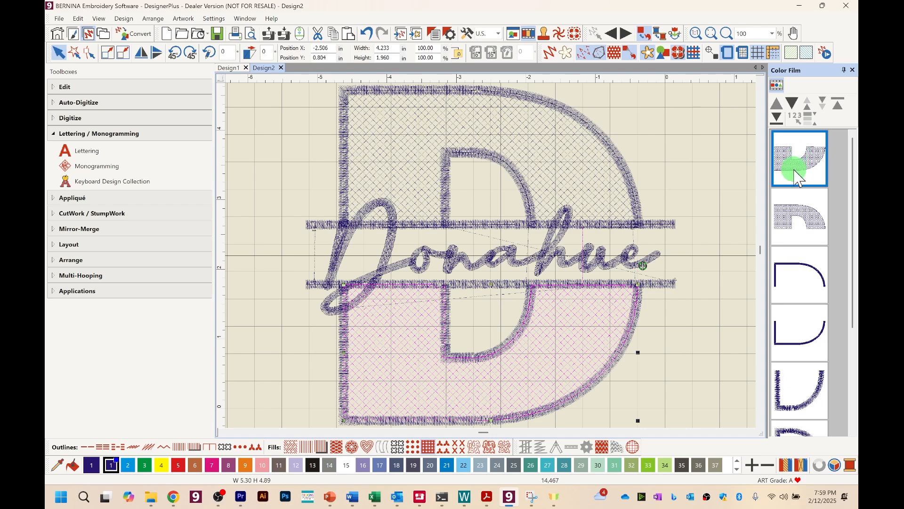
{"action": "left_click", "coordinate": [799, 219], "text": "ctrl"}
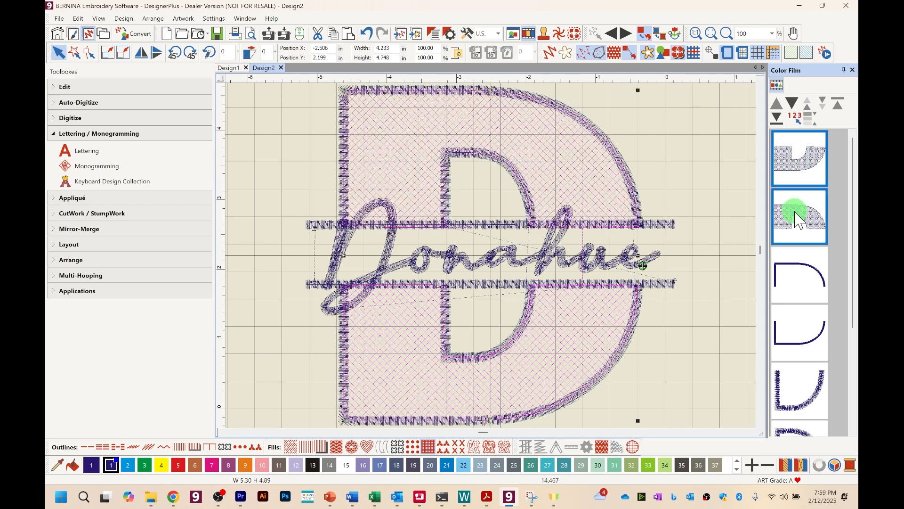
{"action": "left_click", "coordinate": [347, 466]}
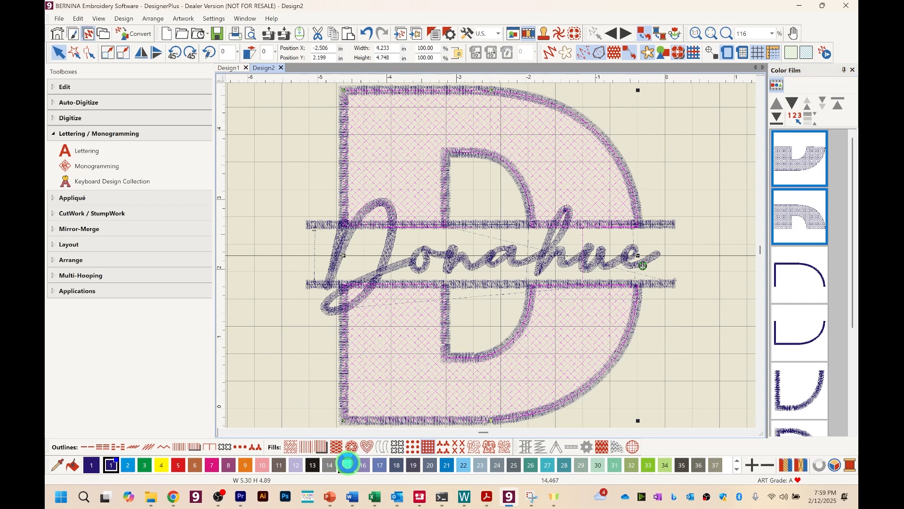
{"action": "left_click", "coordinate": [745, 130]}
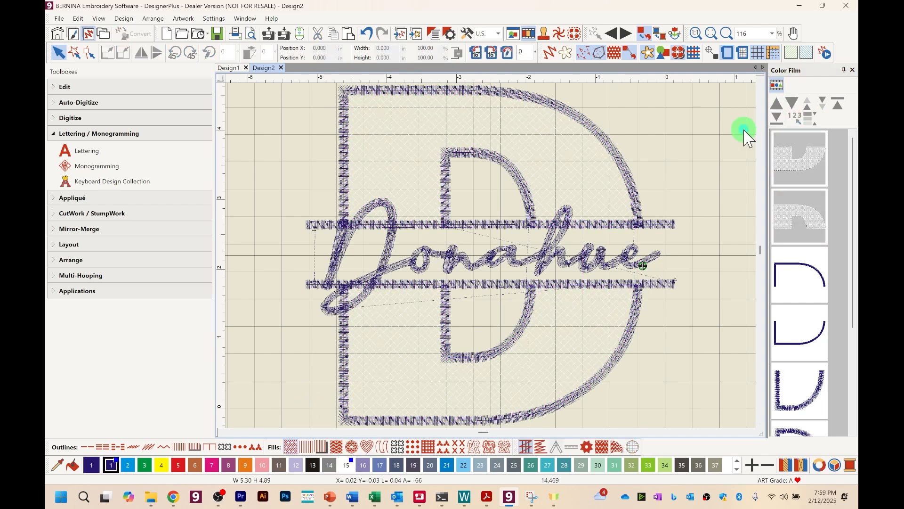
Switch the empty Design3 to the artwork canvas and add the letter D as artistic text on the page
{"action": "left_click", "coordinate": [550, 58]}
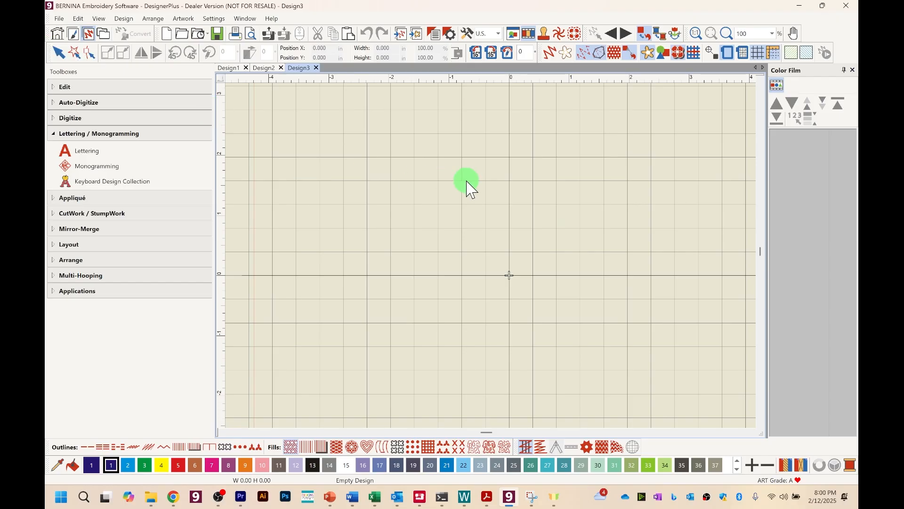
{"action": "left_click", "coordinate": [73, 36]}
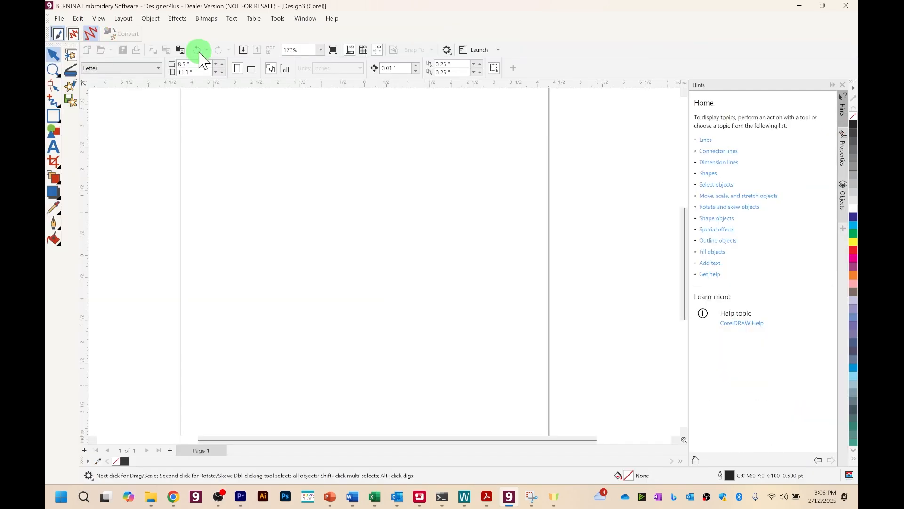
{"action": "left_click", "coordinate": [54, 147]}
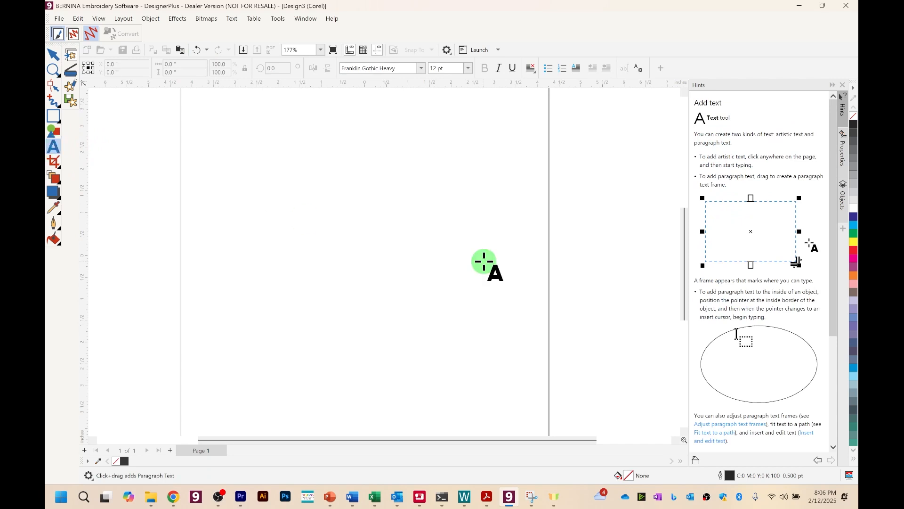
{"action": "left_click", "coordinate": [296, 179]}
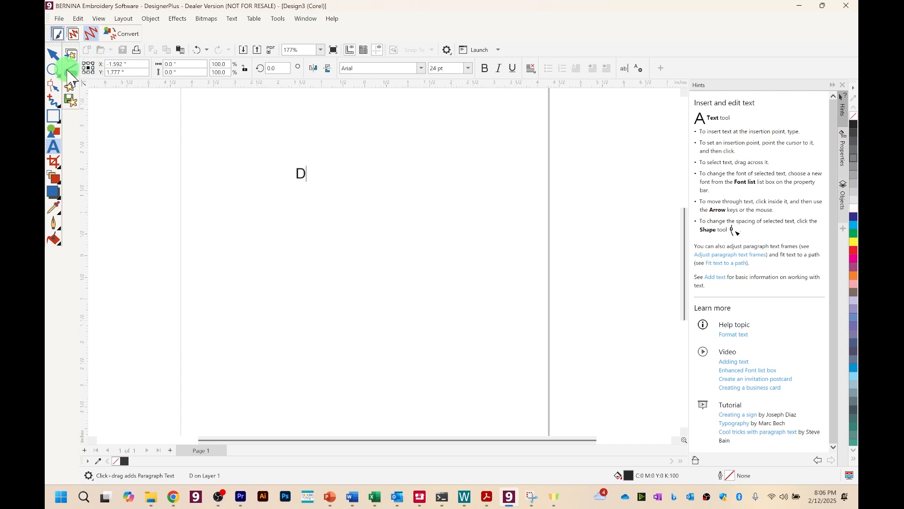
Enlarge the D to about 1.64 in wide and 1.98 in high
{"action": "left_click", "coordinate": [55, 55]}
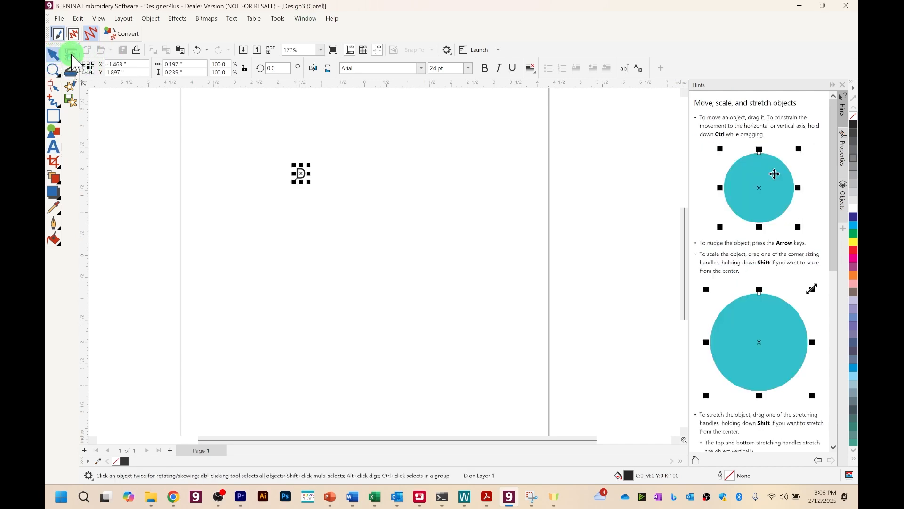
{"action": "left_click", "coordinate": [312, 195]}
{"action": "left_click_drag", "start_coordinate": [307, 180], "coordinate": [410, 259]}
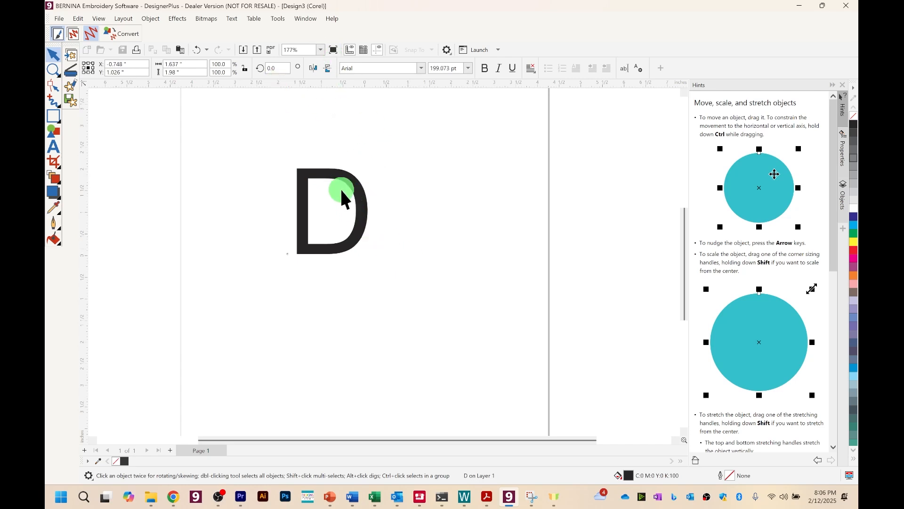
Set the letter D's font to Franklin Gothic Heavy and enlarge it to about 3.01 in wide and 3.39 in high
{"action": "double_click", "coordinate": [303, 215]}
{"action": "double_click", "coordinate": [305, 218]}
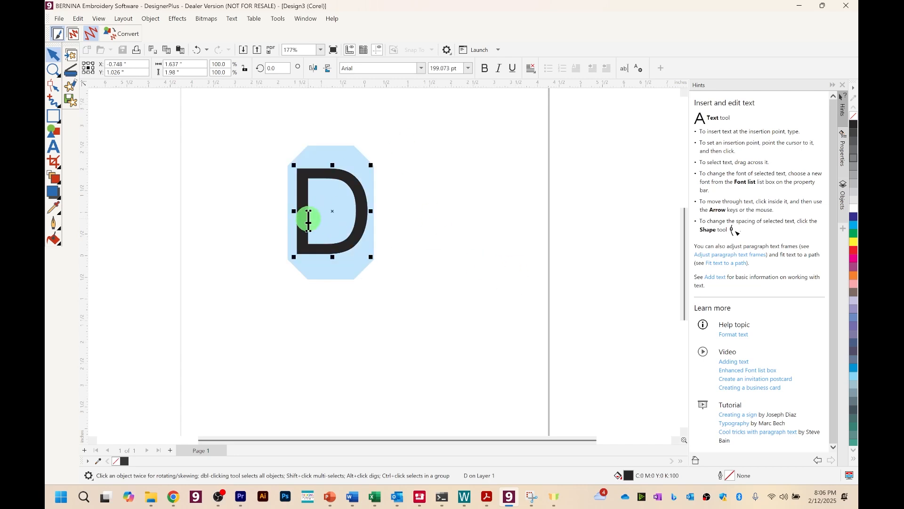
{"action": "left_click", "coordinate": [422, 69]}
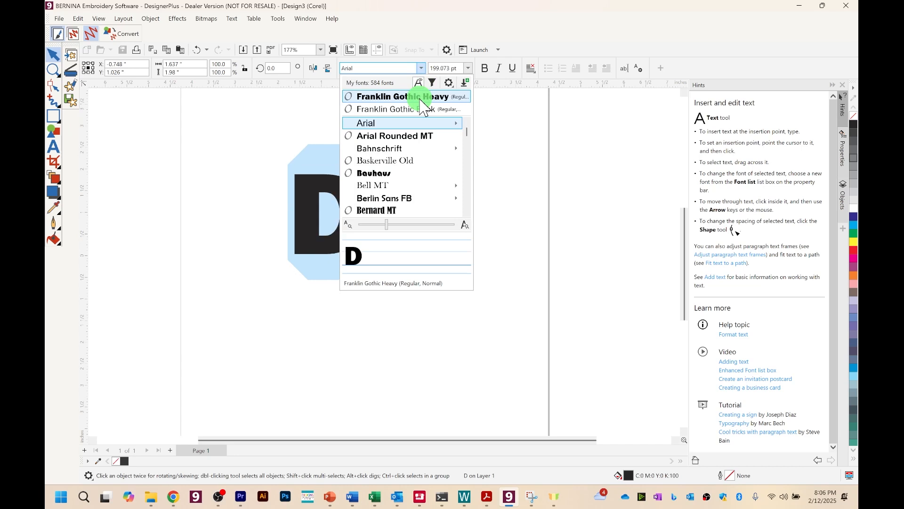
{"action": "left_click", "coordinate": [419, 98]}
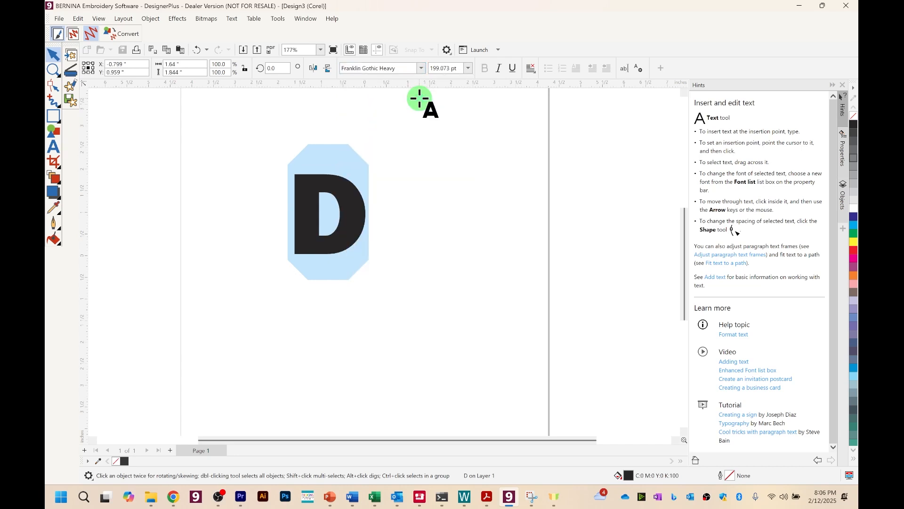
{"action": "left_click", "coordinate": [53, 54]}
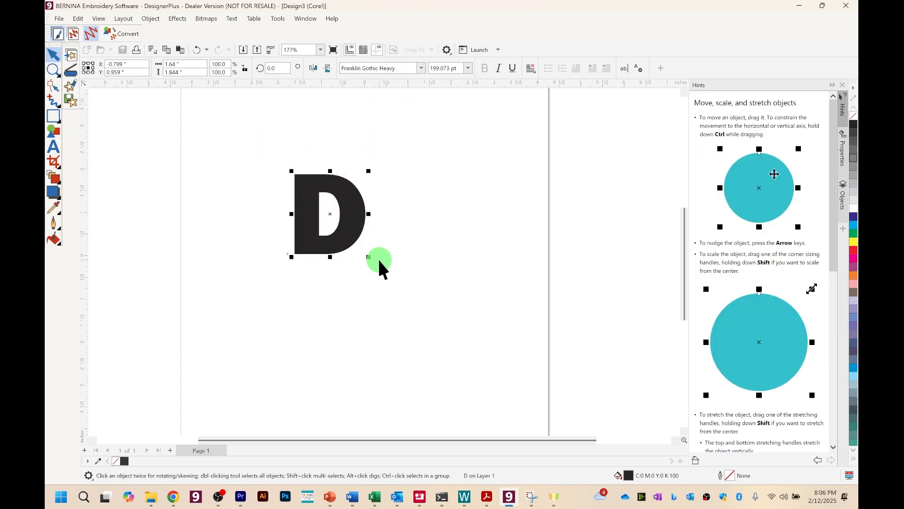
{"action": "left_click_drag", "start_coordinate": [368, 256], "coordinate": [471, 325]}
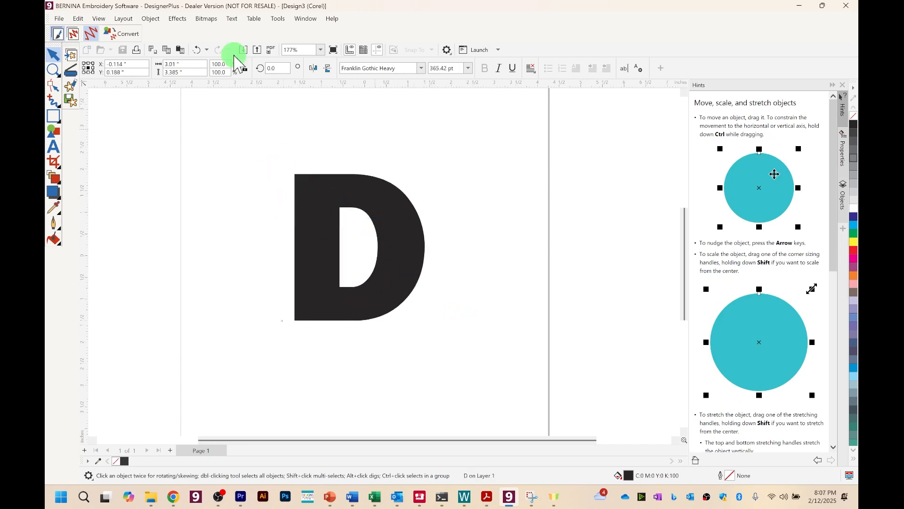
Convert the D to a 300 dpi CMYK bitmap with anti-aliasing and transparent background, and switch to the embroidery canvas
{"action": "left_click", "coordinate": [205, 19]}
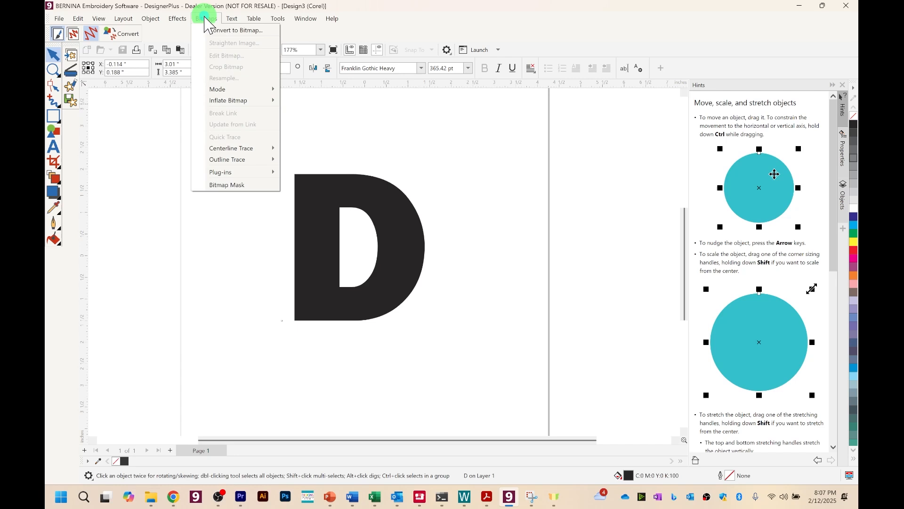
{"action": "left_click", "coordinate": [226, 31]}
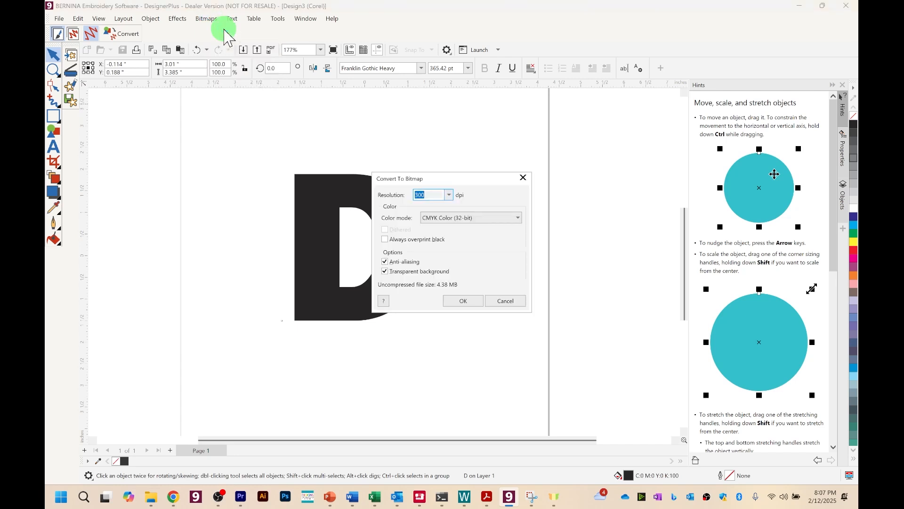
{"action": "left_click", "coordinate": [464, 302]}
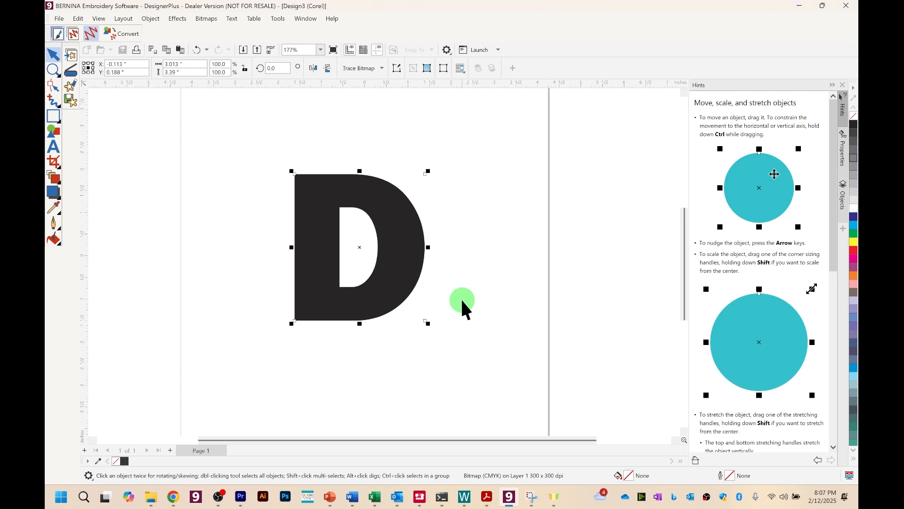
{"action": "left_click", "coordinate": [73, 32]}
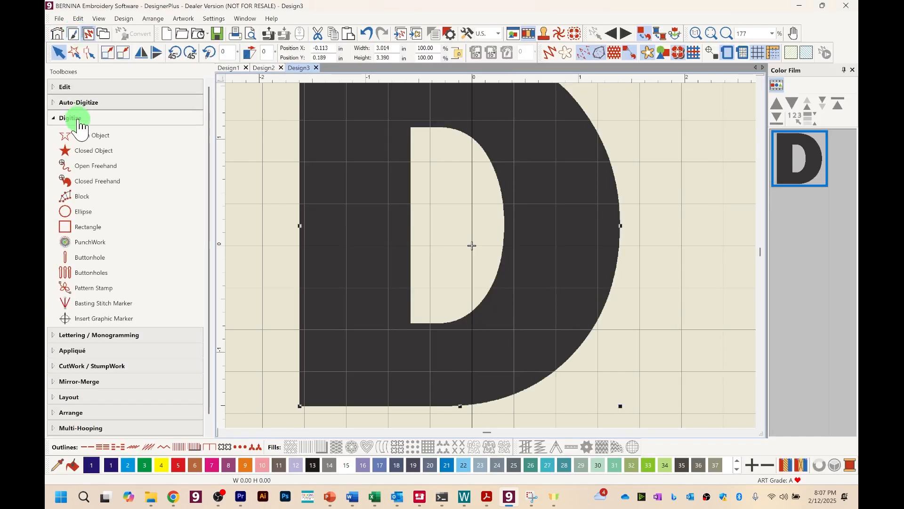
Digitize the D bitmap as a stitch fill with the Magic Wand, accepting the default bitmap preparation settings
{"action": "left_click", "coordinate": [56, 102]}
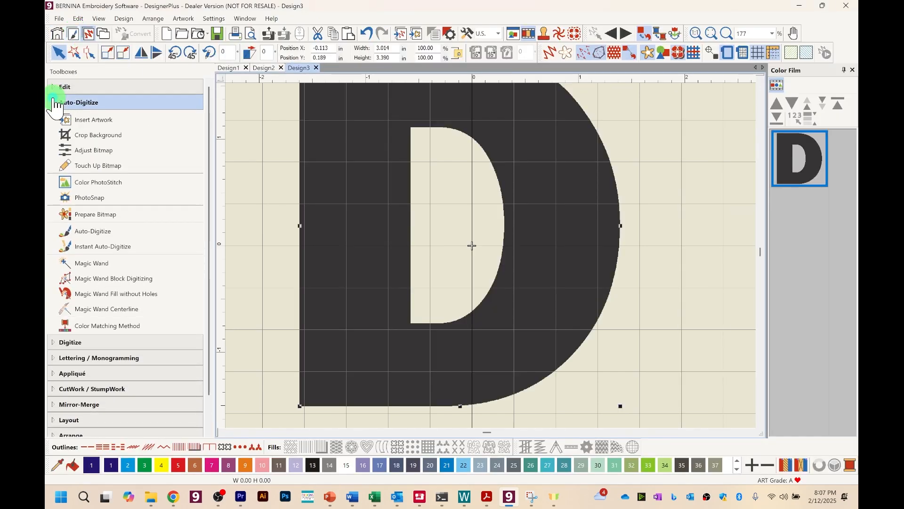
{"action": "left_click", "coordinate": [108, 264]}
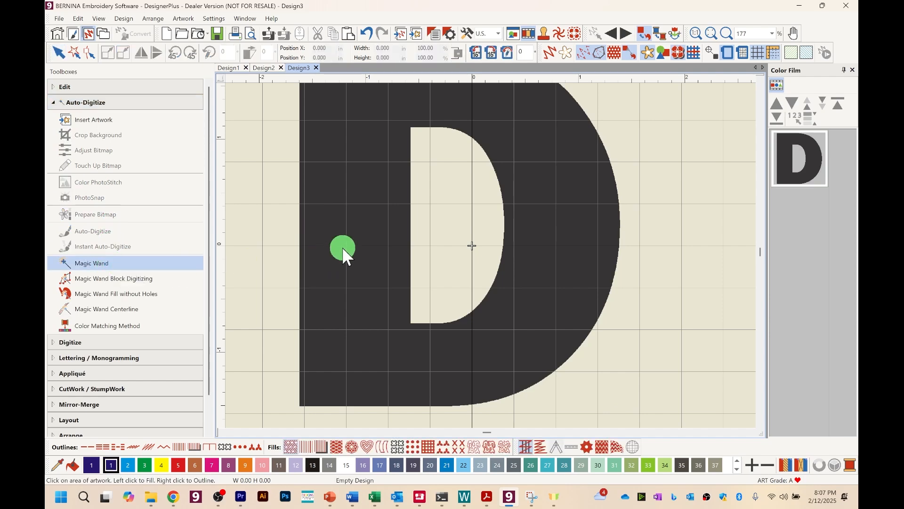
{"action": "left_click", "coordinate": [342, 244]}
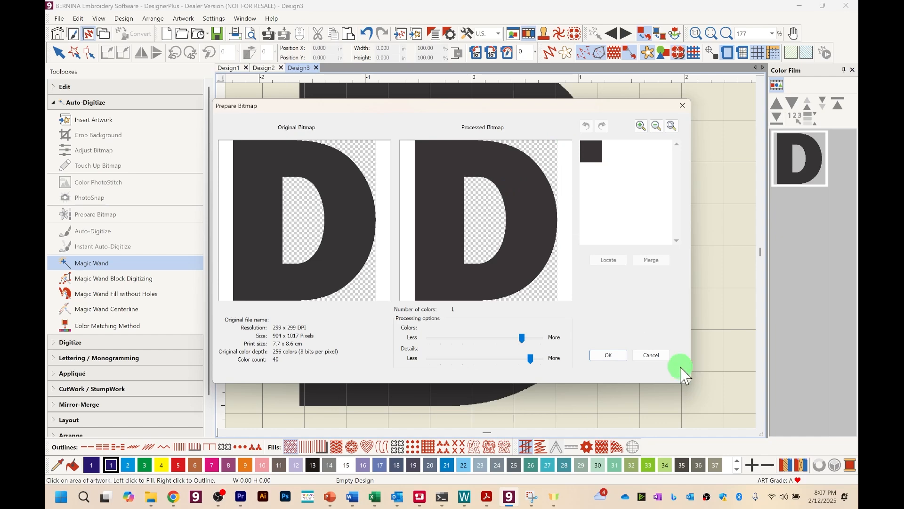
{"action": "left_click", "coordinate": [610, 356]}
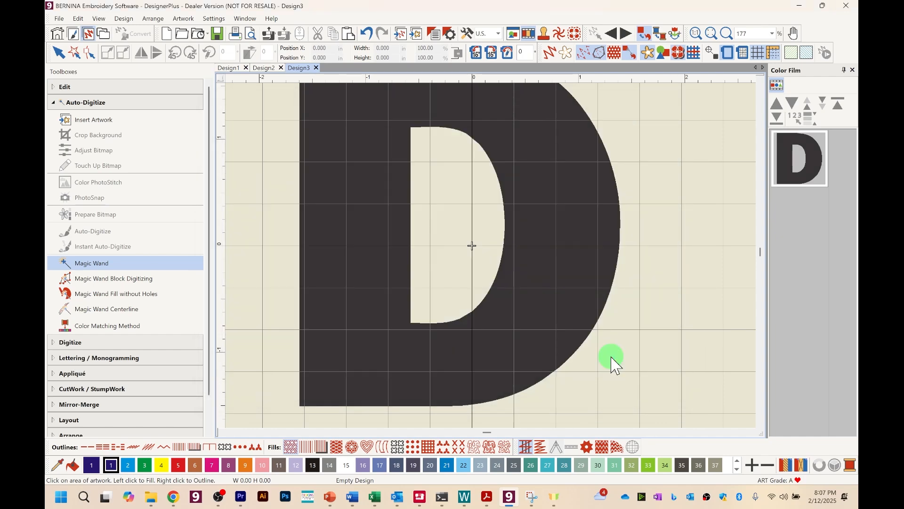
{"action": "left_click", "coordinate": [530, 330]}
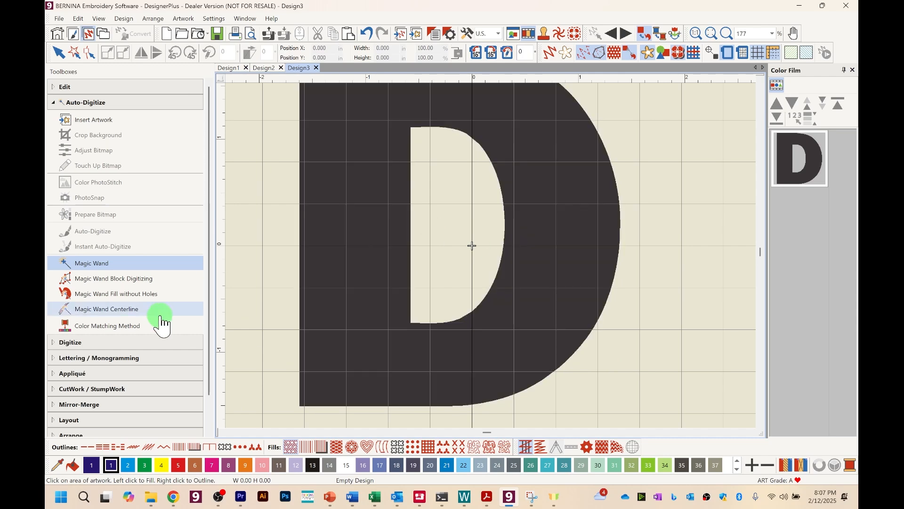
{"action": "left_click", "coordinate": [335, 228]}
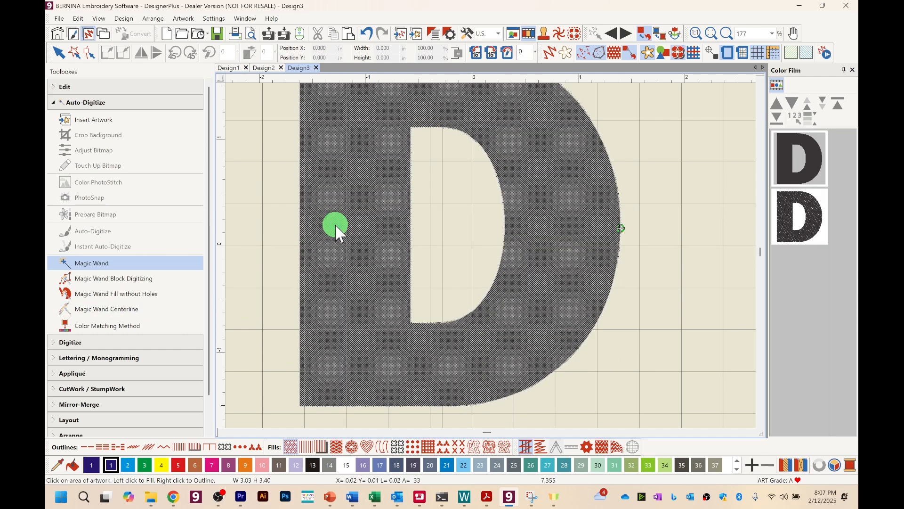
Delete the D's bitmap artwork, leaving the stitched D, and apply another fill type to the stitched D
{"action": "left_click", "coordinate": [803, 161]}
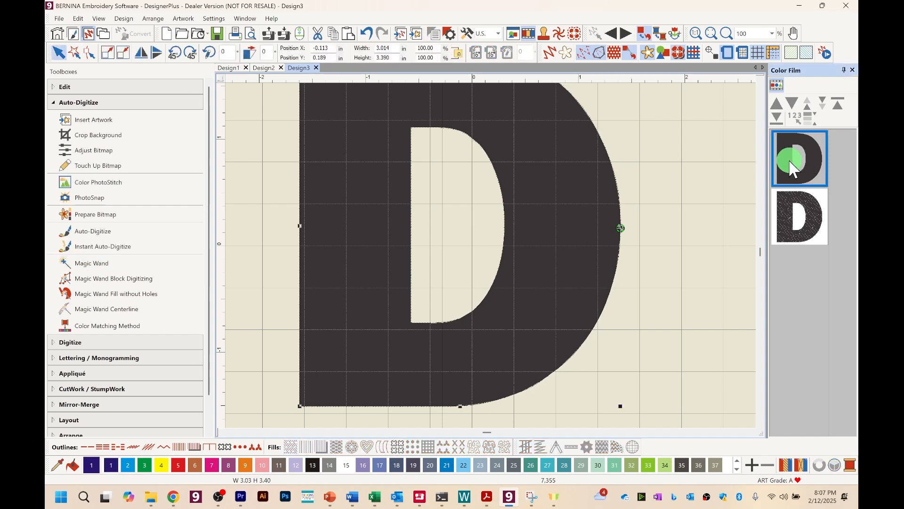
{"action": "key", "text": "Delete"}
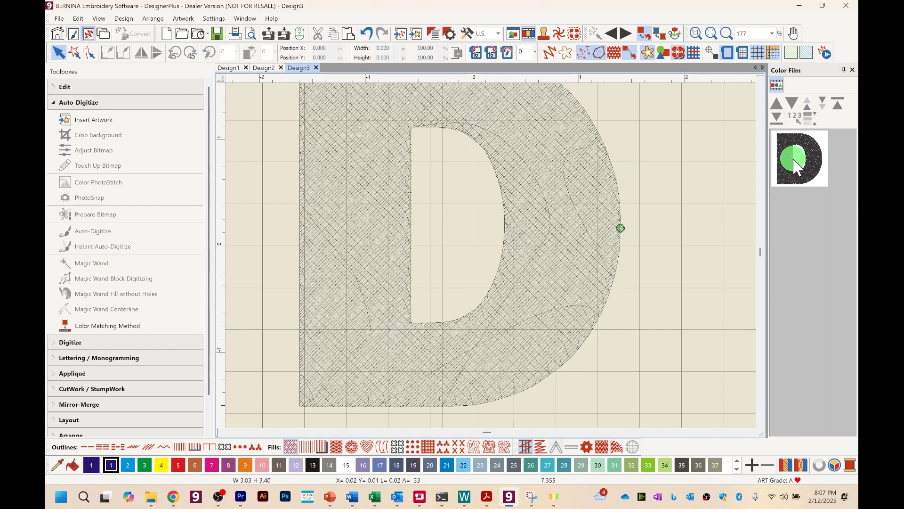
{"action": "left_click", "coordinate": [797, 165]}
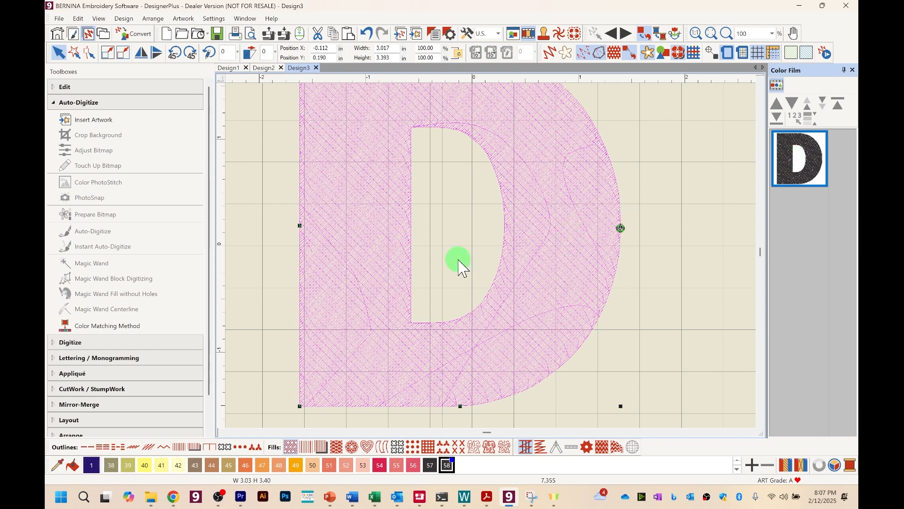
{"action": "left_click", "coordinate": [428, 446]}
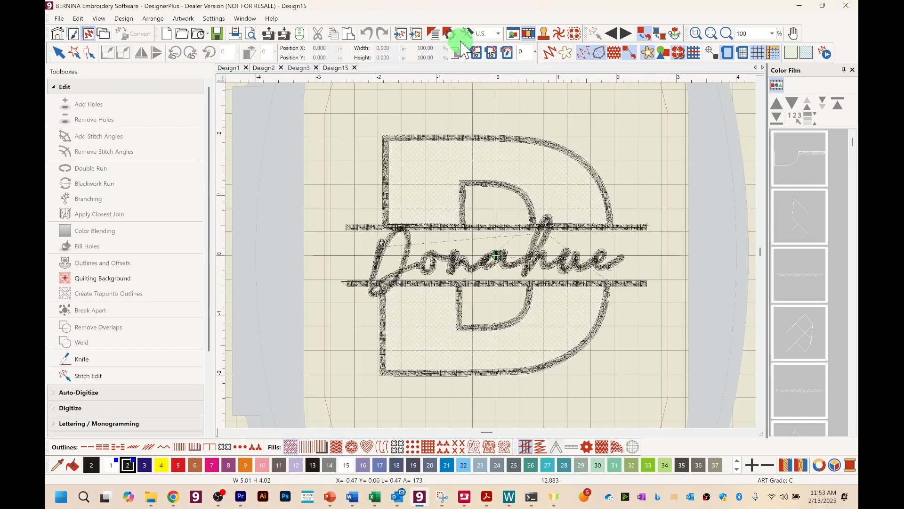
Send the finished split-letter design in Design15 to the connected myB990 machine for stitchout
{"action": "left_click", "coordinate": [286, 34]}
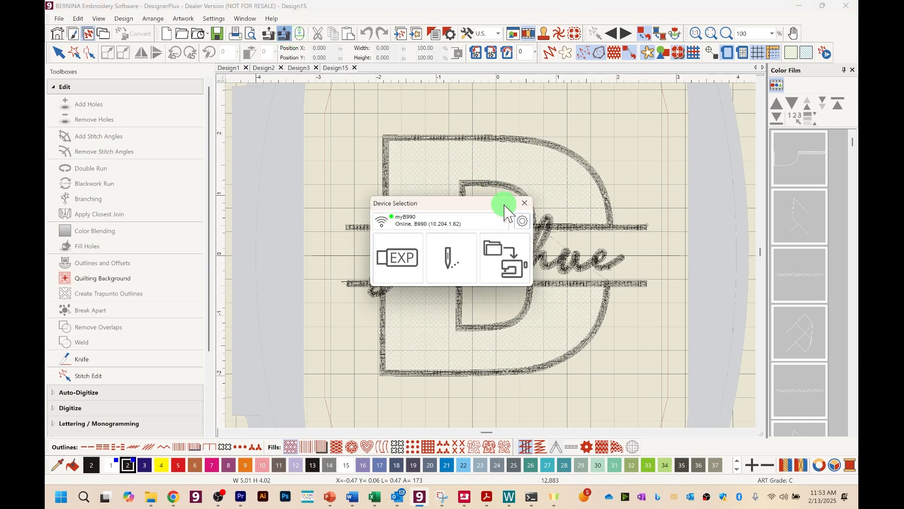
{"action": "left_click", "coordinate": [504, 221]}
{"action": "left_click", "coordinate": [469, 268]}
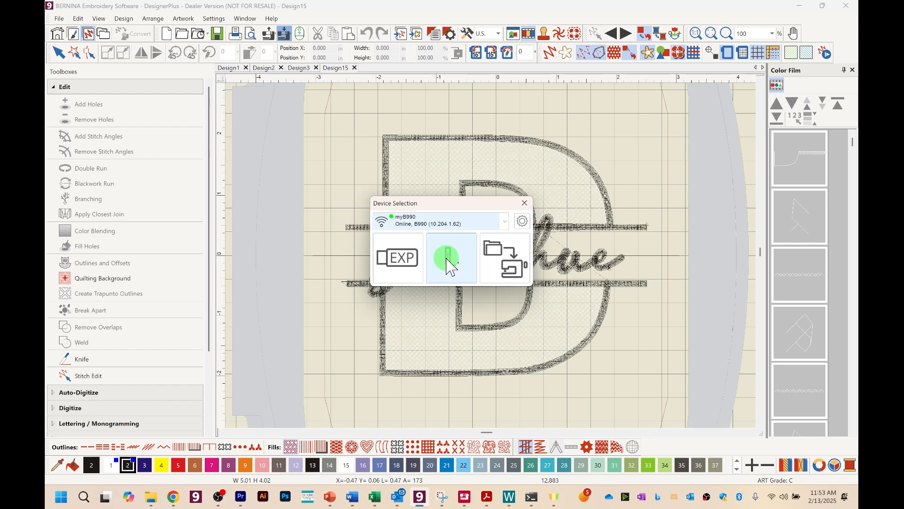
{"action": "left_click", "coordinate": [450, 264]}
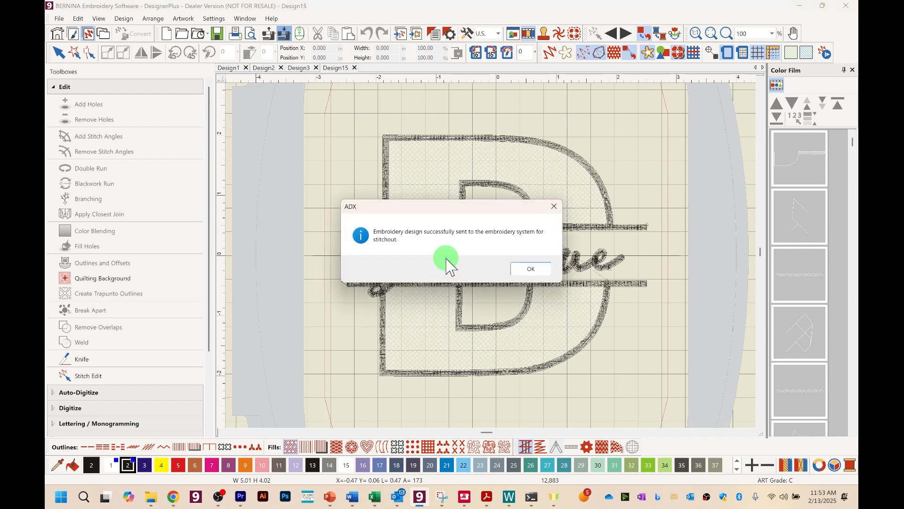